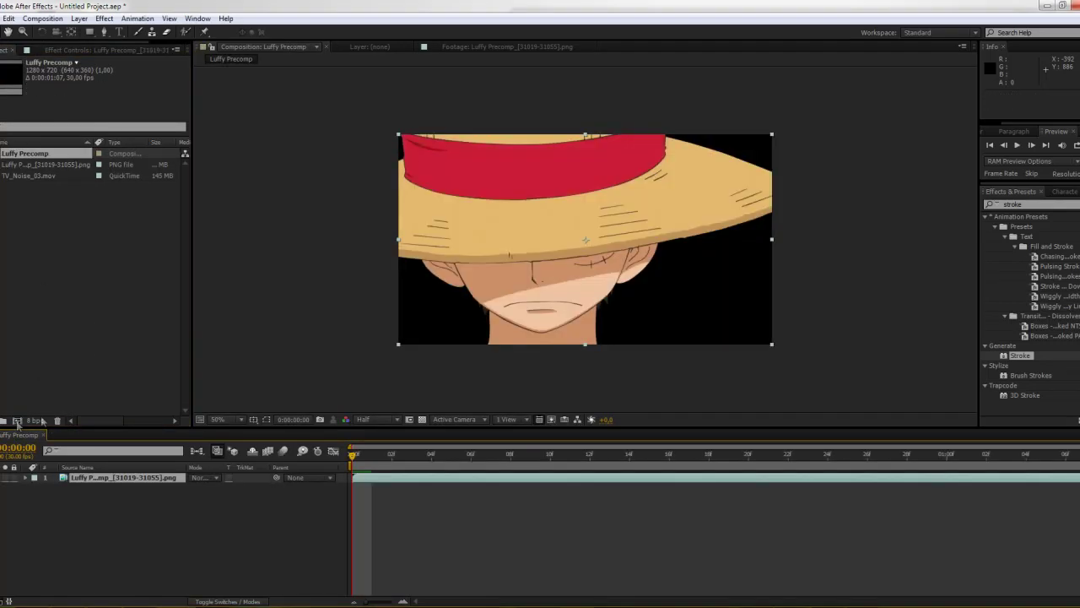
Auto-trace Luffy's outline over the work area onto the existing Luffy layer.
drag(354, 457, 412, 466)
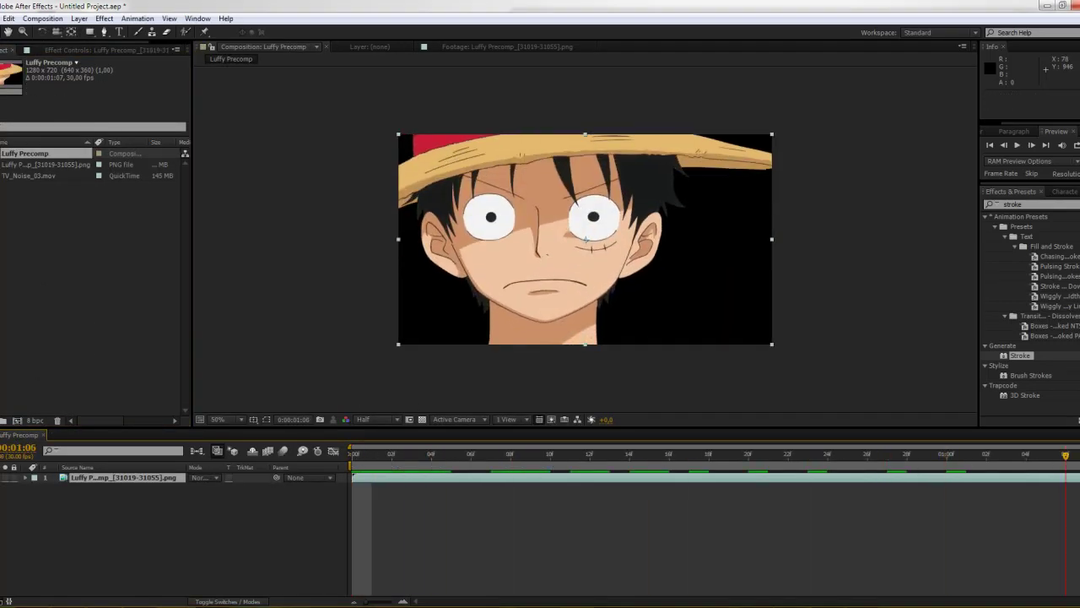
key(space)
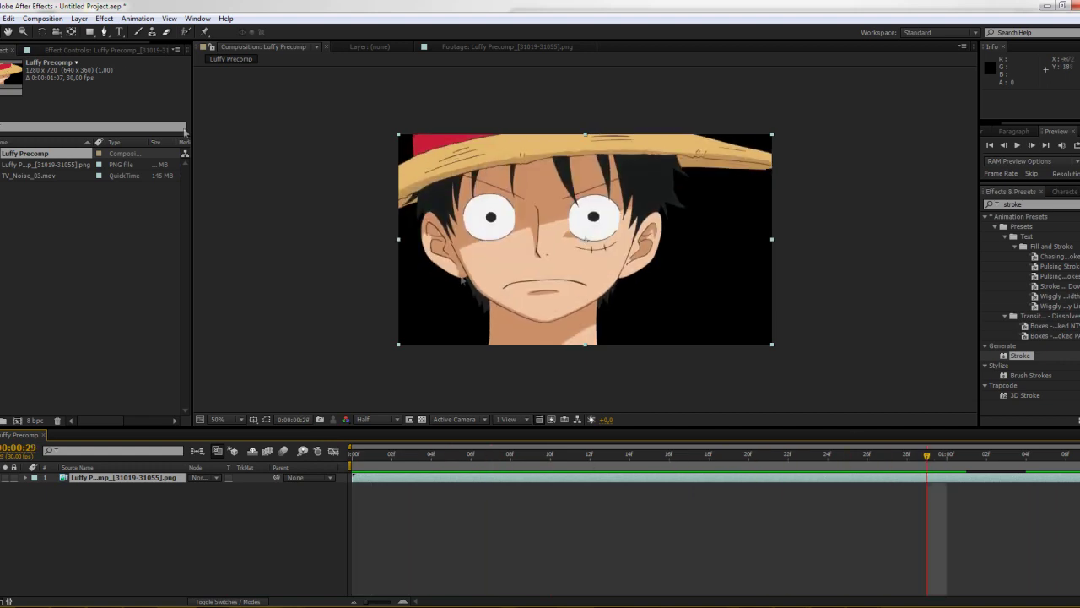
click(79, 19)
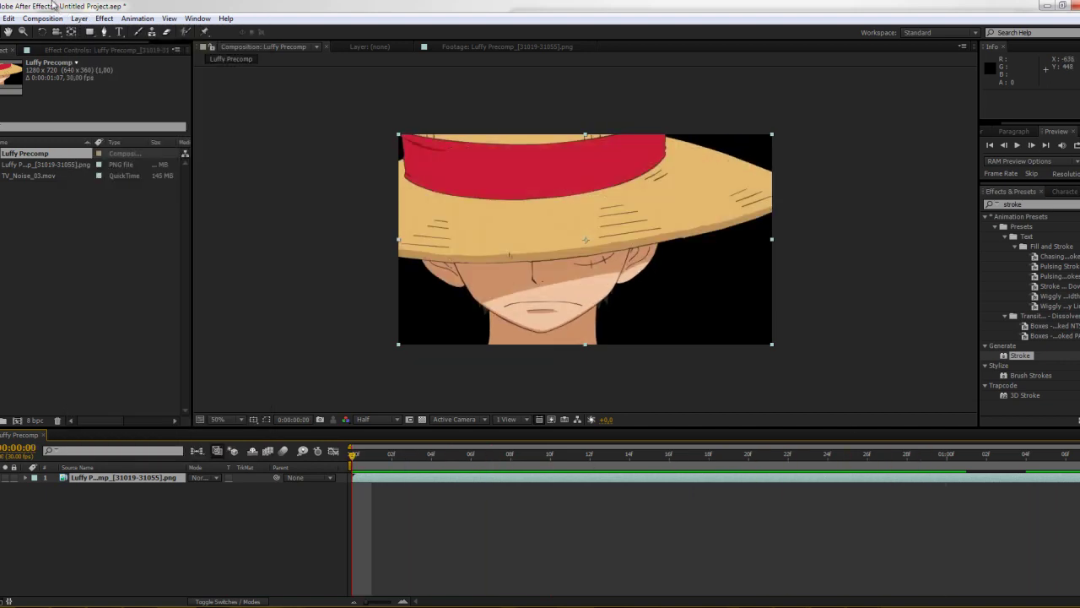
click(80, 19)
click(106, 436)
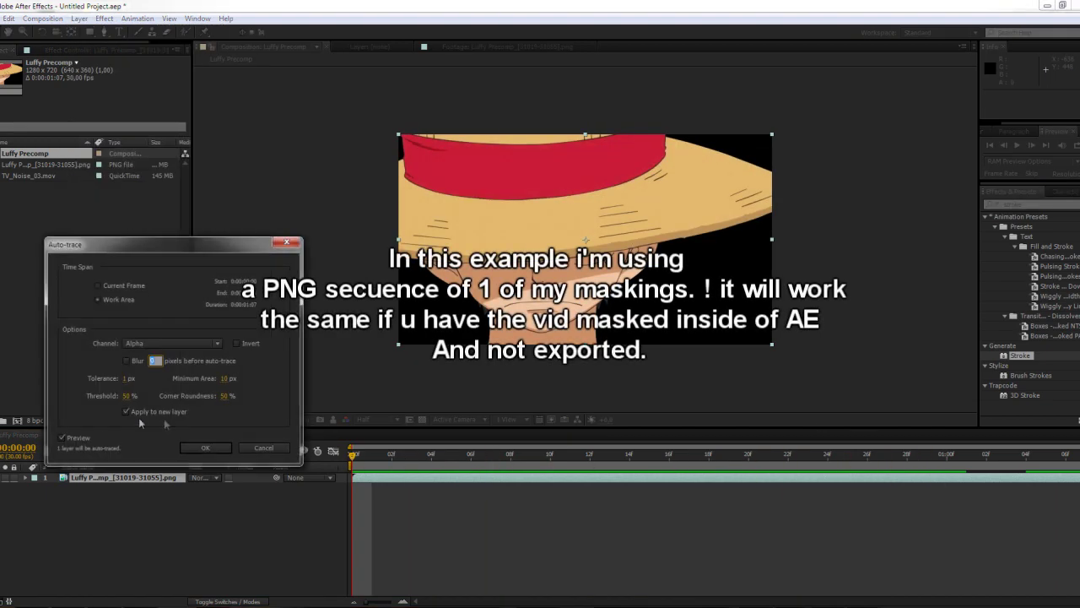
click(163, 426)
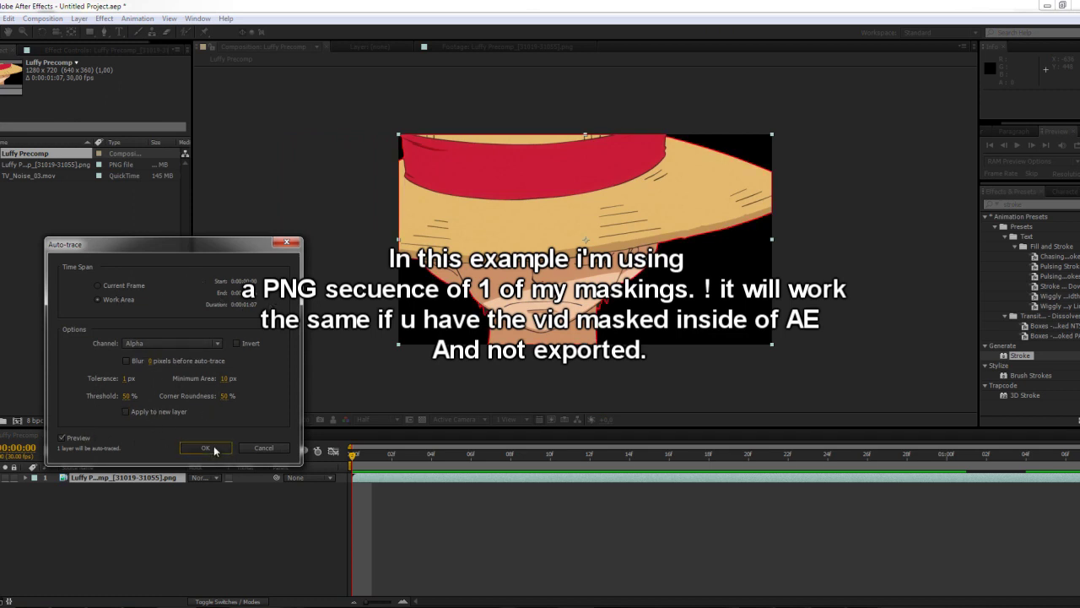
click(213, 445)
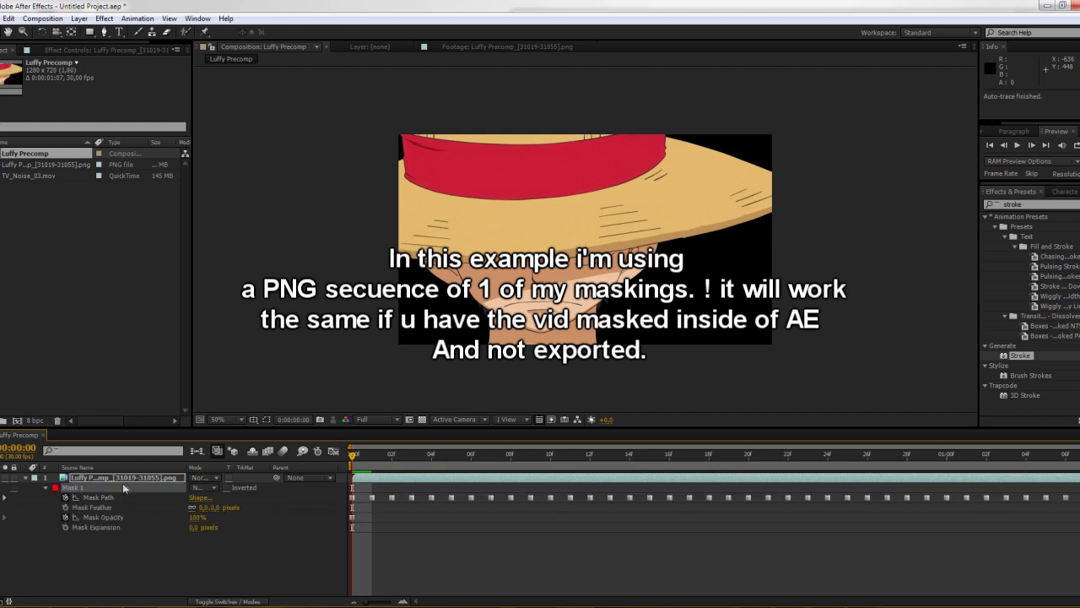
Review the traced masks across the clip with mask outlines and transparency grid shown, then hide them.
key(u)
click(266, 419)
drag(353, 457, 451, 456)
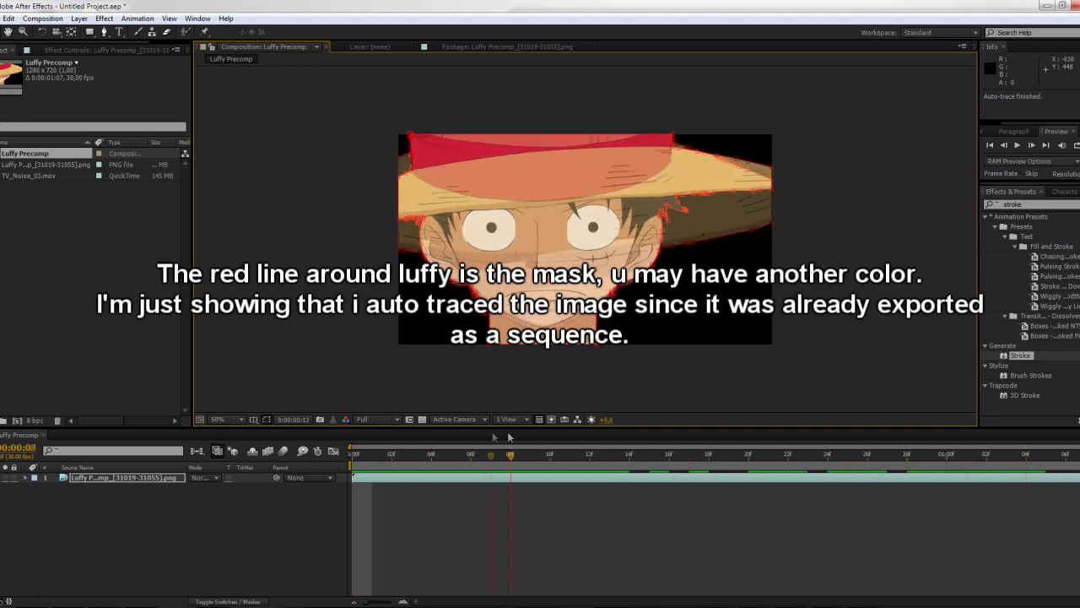
click(422, 420)
key(space)
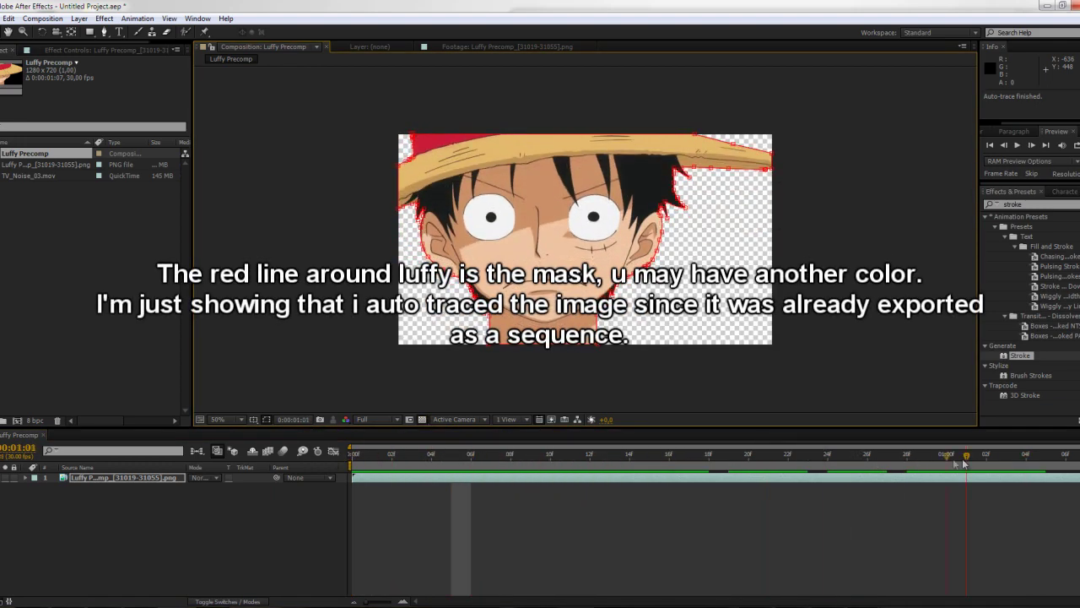
click(422, 419)
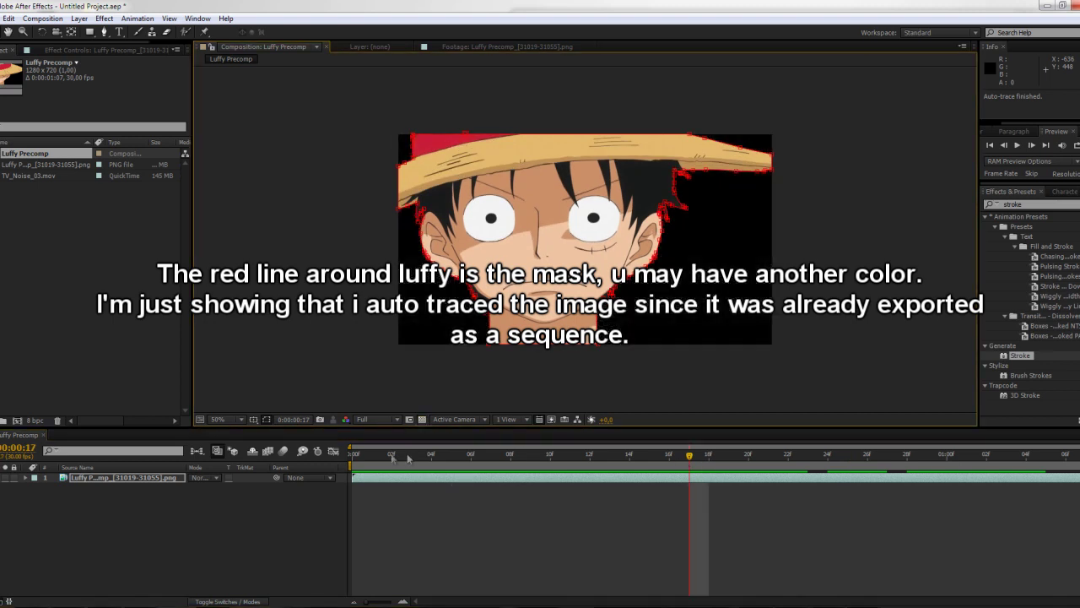
click(353, 457)
click(264, 419)
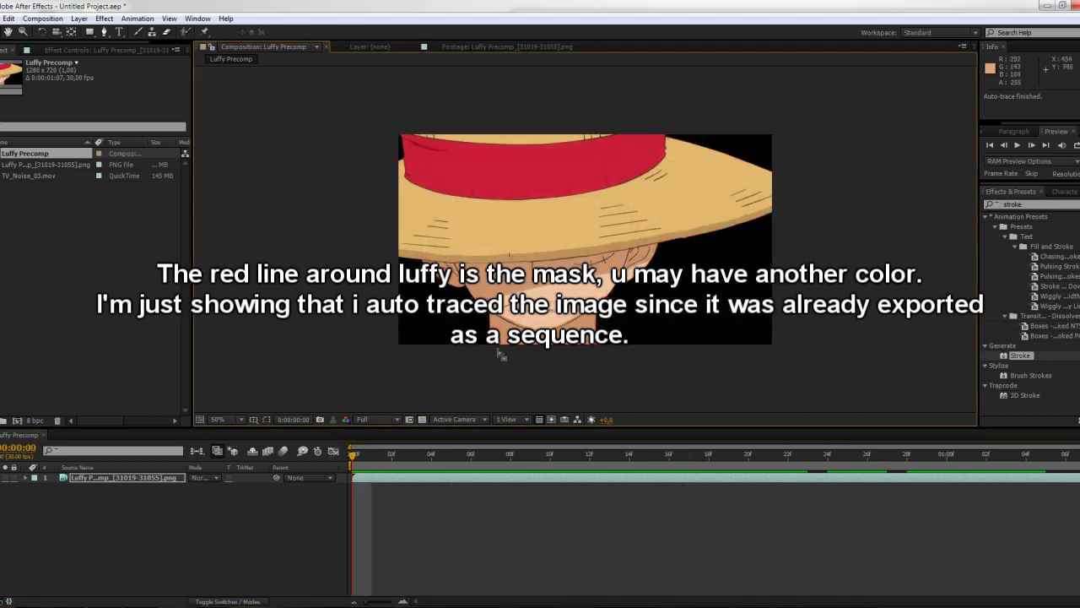
Duplicate the Luffy layer, naming the top copy 'Copy' and the lower one 'Back'.
key(ctrl+d)
key(Return)
text(Copy)
key(Return)
click(95, 487)
key(Return)
text(Back)
key(Return)
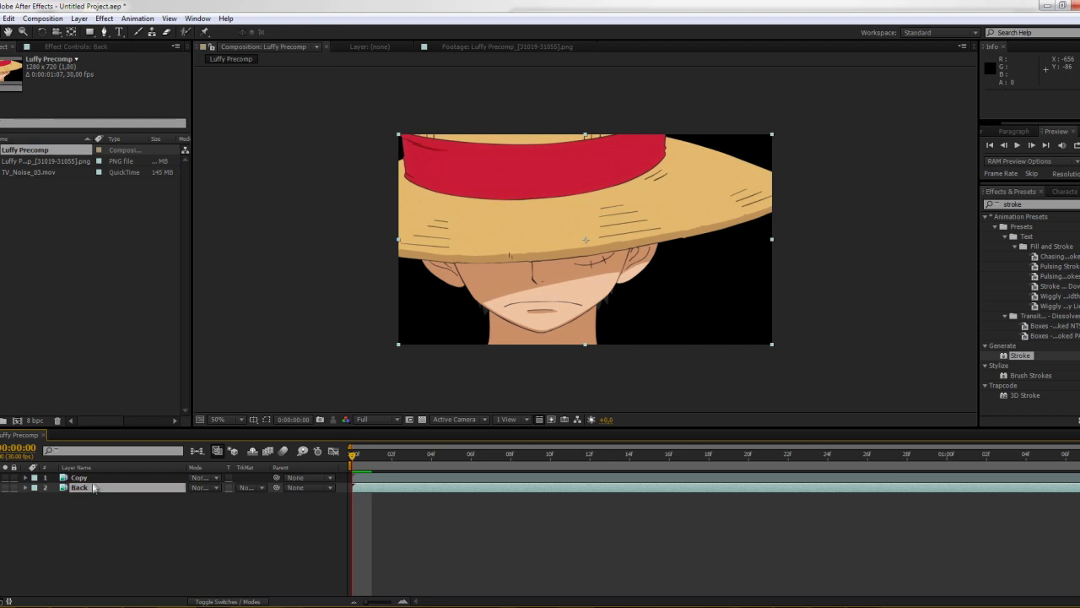
Rename the top layer to 'Front' and select the Back layer.
key(ctrl+Up)
key(Return)
text(nt)
key(Return)
click(92, 486)
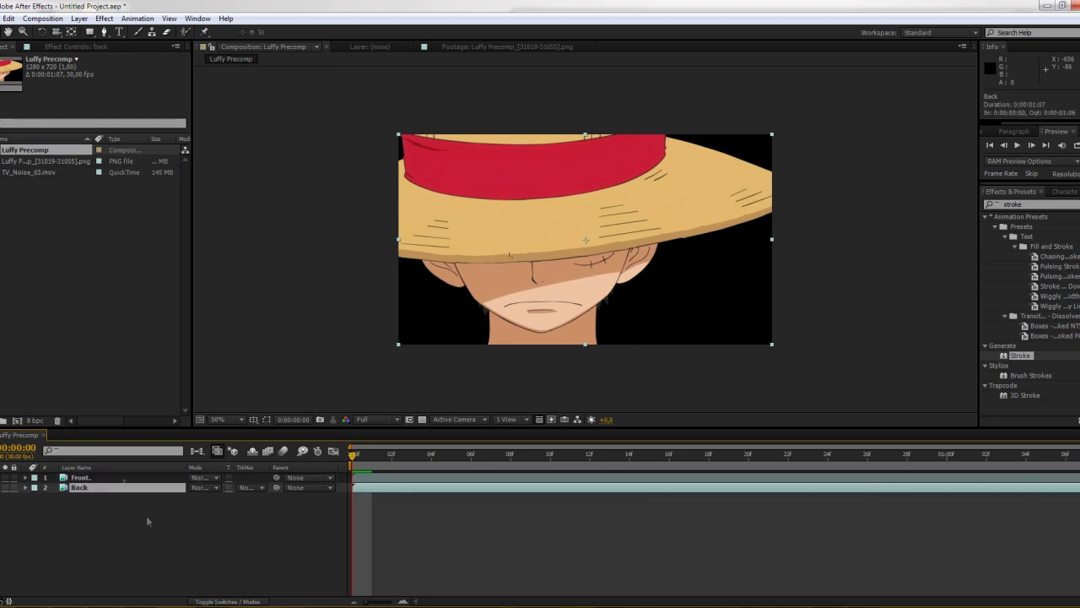
key(F3)
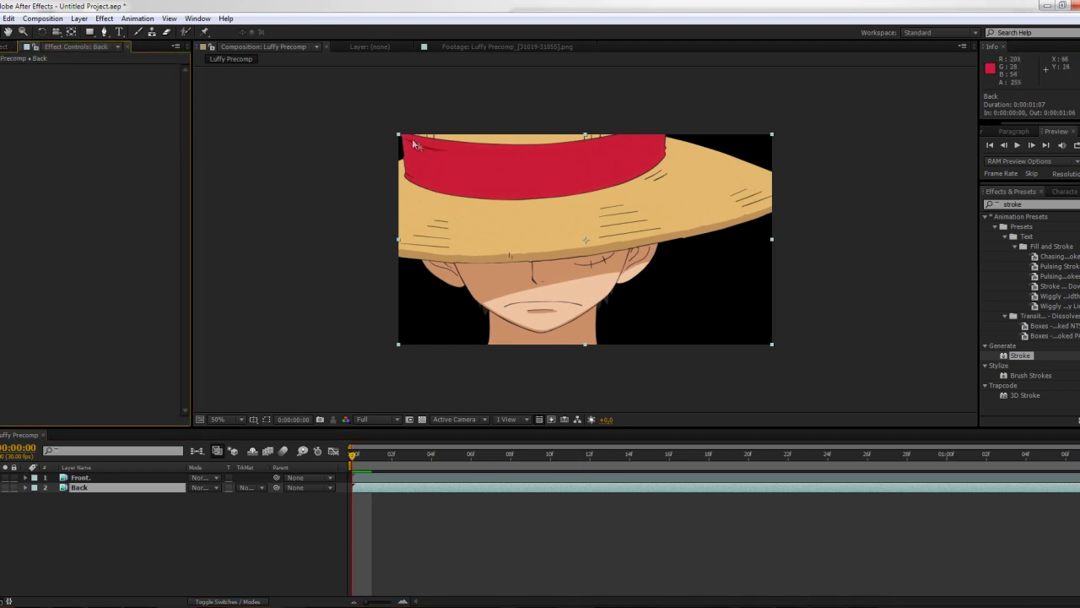
Set the Back layer's Scale to 103%.
drag(398, 134, 387, 119)
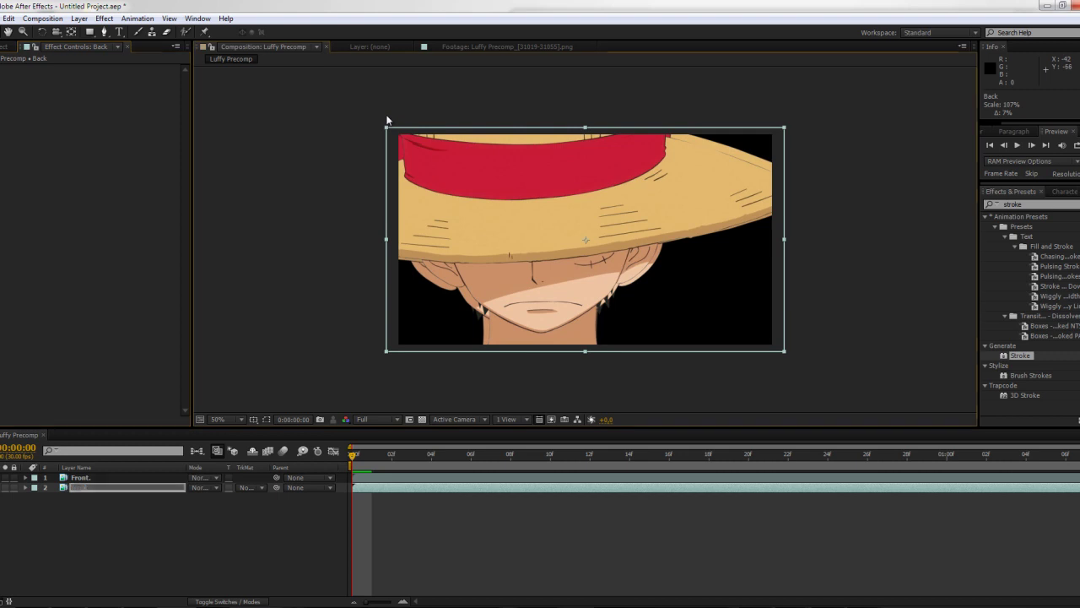
key(ctrl+z)
key(s)
click(226, 497)
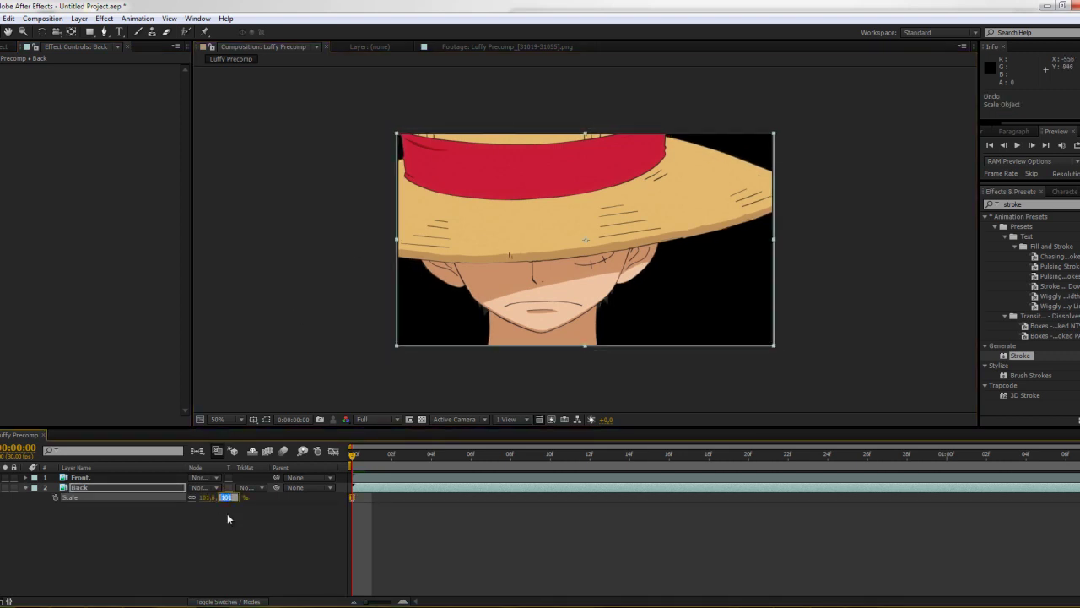
key(Up)
key(Up)
Lock the Front layer and nudge the Back layer slightly right and up.
key(Up)
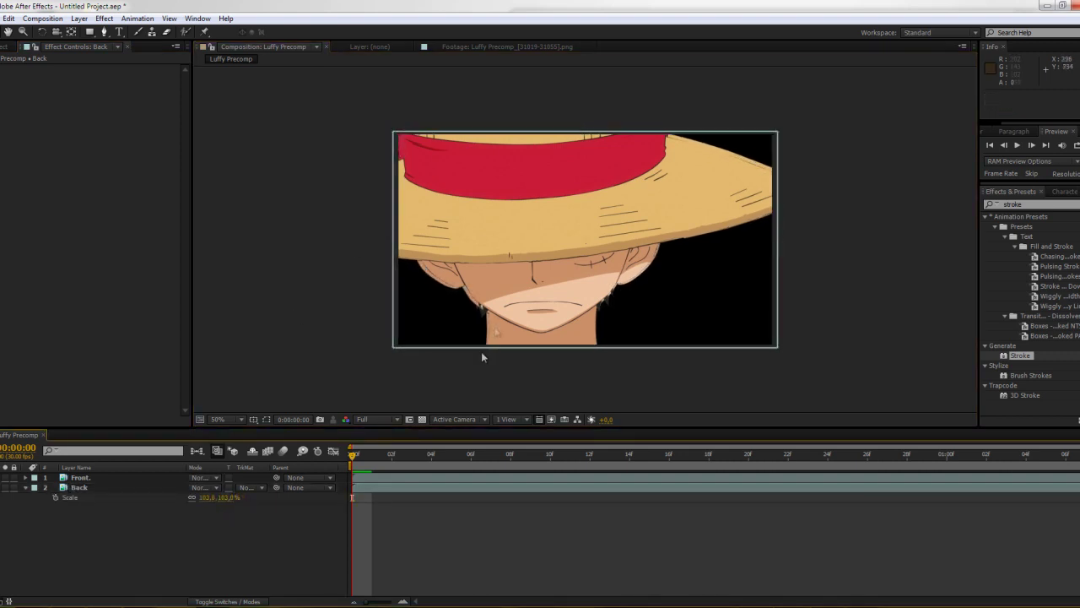
click(492, 287)
key(ctrl+z)
click(92, 490)
click(223, 497)
key(Up)
key(Return)
click(13, 476)
click(548, 283)
key(Right)
key(Left)
key(Right)
key(Left)
key(Right)
key(Right)
key(Up)
key(Up)
key(Right)
key(Right)
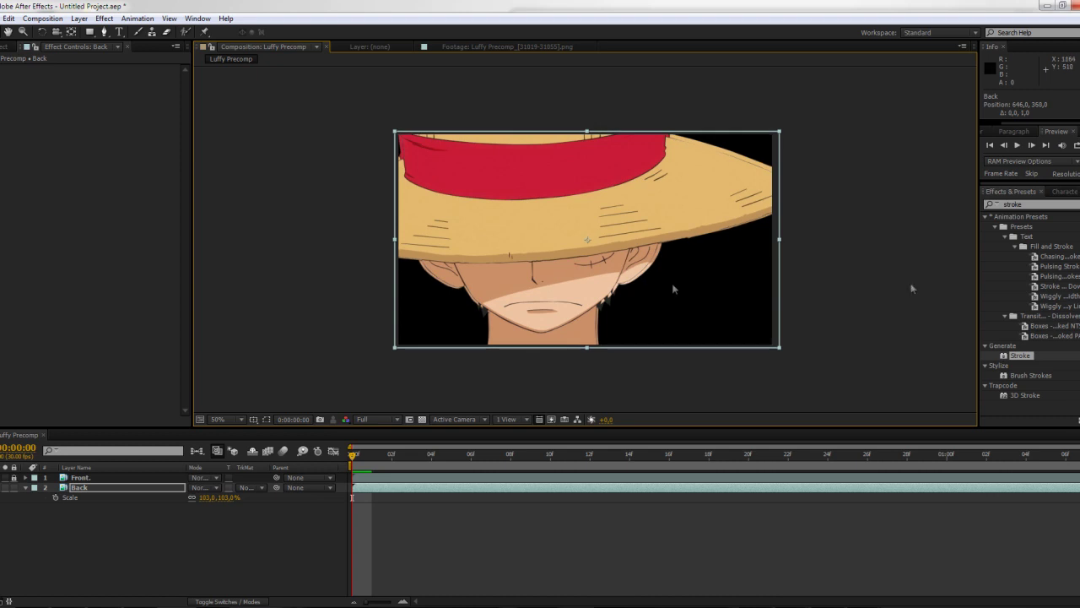
Search for the Stroke effect, show the Project panel, and open the timeline's context menu.
key(ctrl+5)
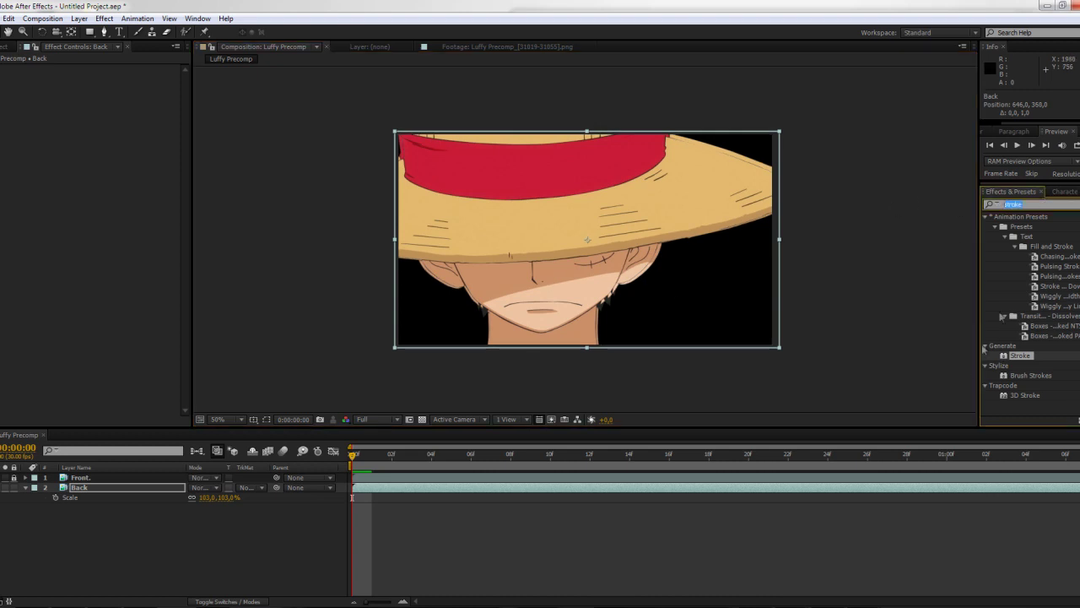
drag(1021, 358, 956, 337)
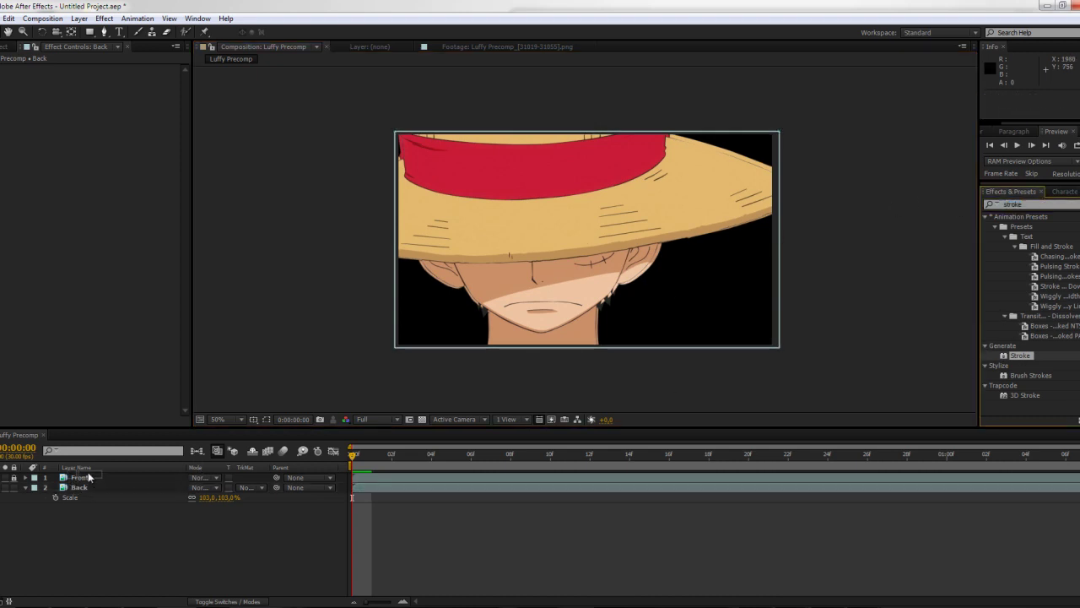
key(ctrl+0)
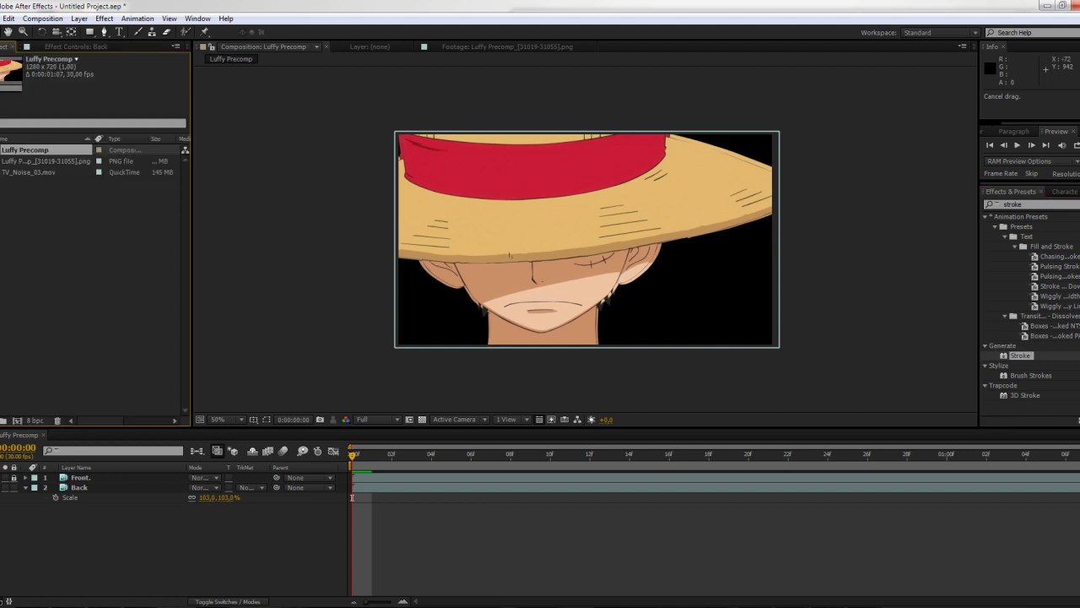
click(21, 246)
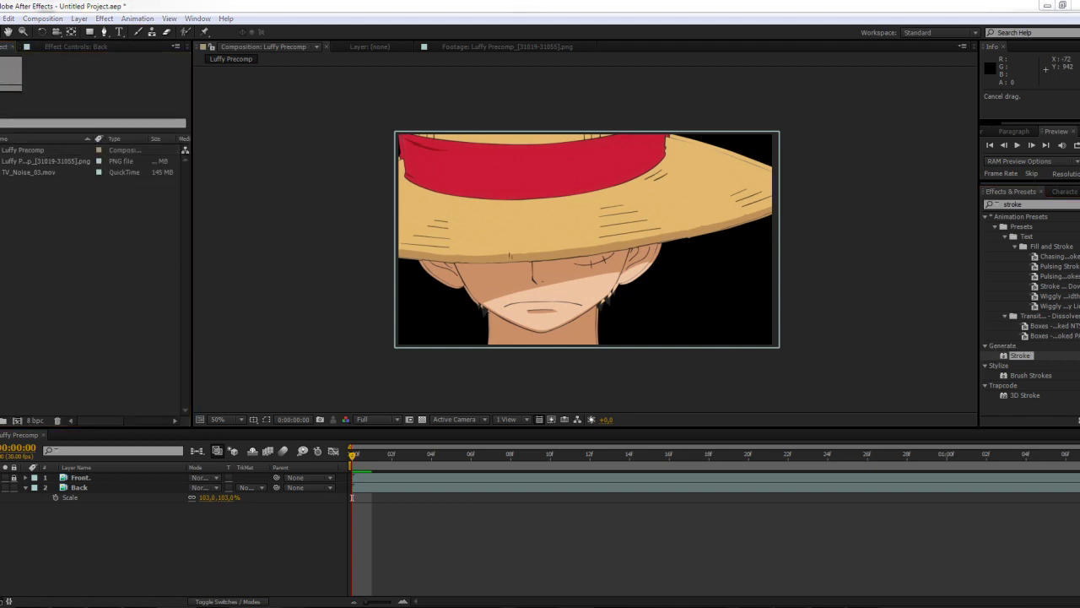
right_click(258, 546)
Create a new black 1280×720 solid layer.
mouse_move(286, 437)
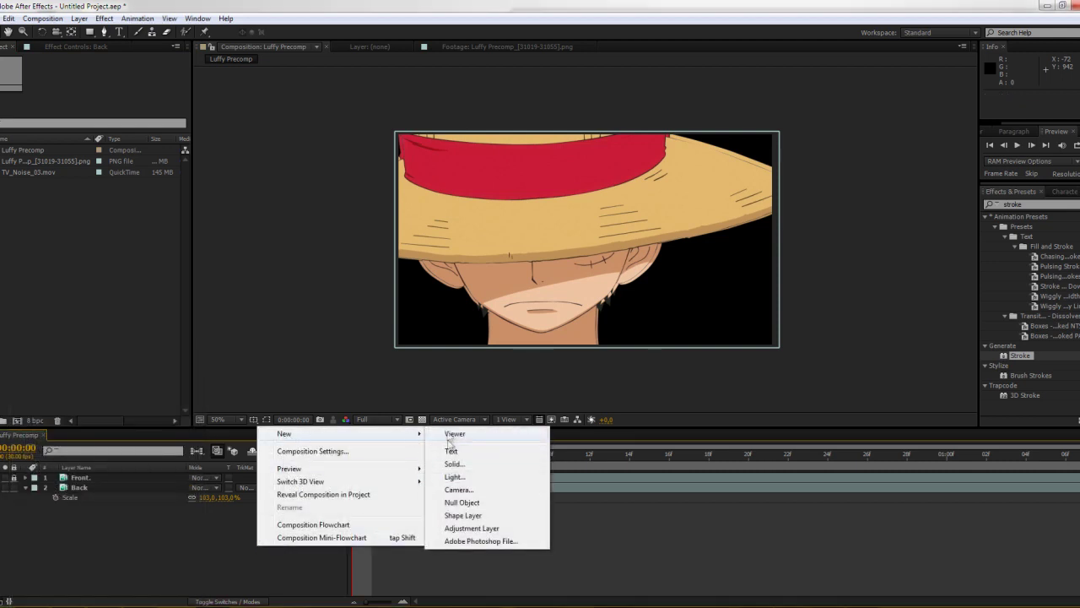
click(450, 448)
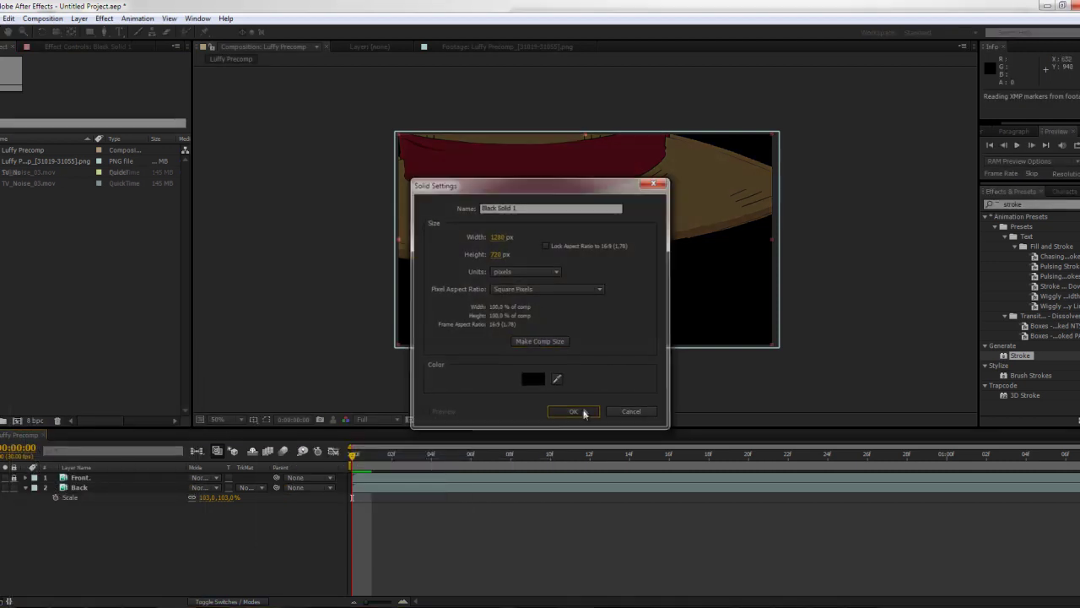
click(579, 411)
Apply the User Presets > BG's > Gray BG preset to the black solid.
click(992, 206)
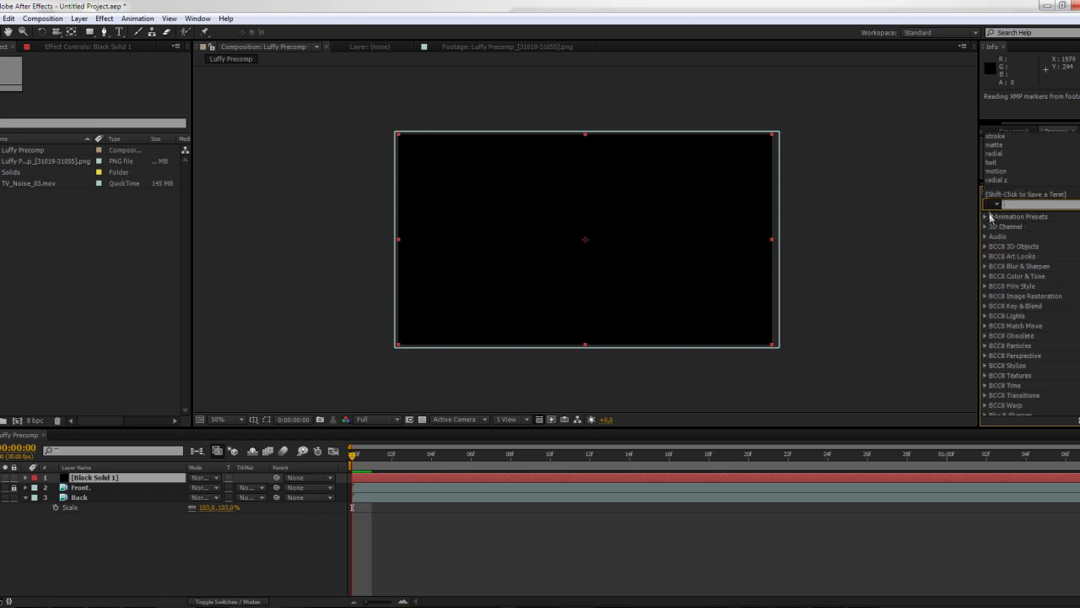
click(985, 217)
click(996, 236)
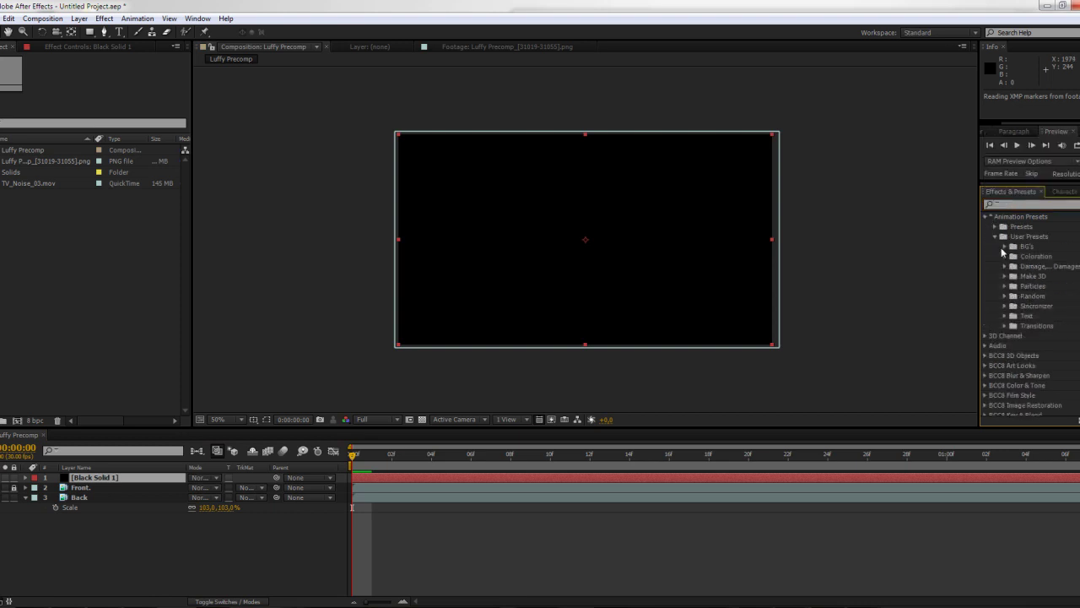
click(1004, 246)
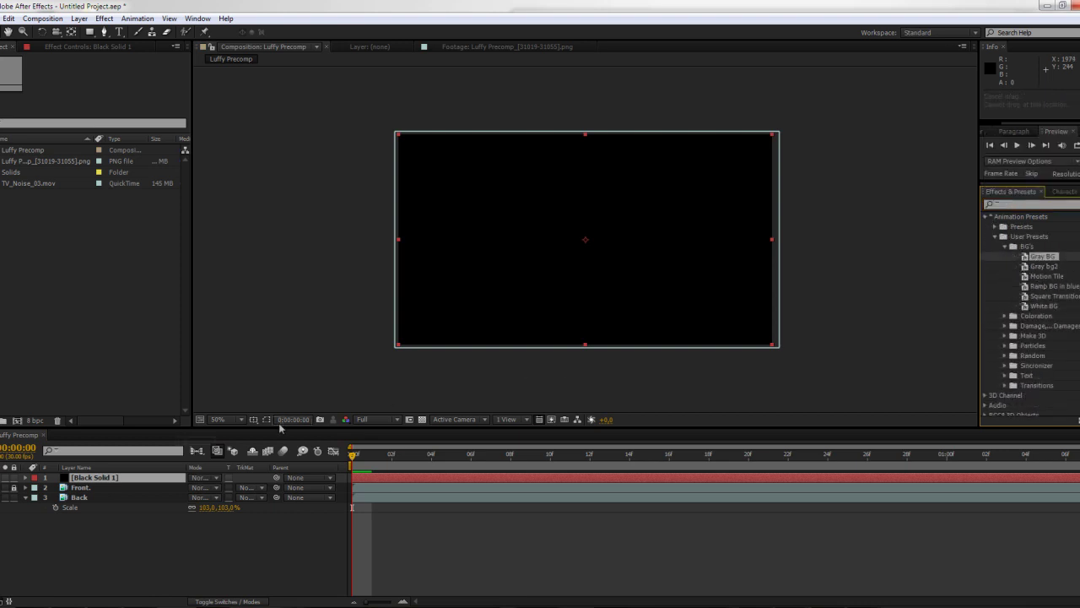
mouse_move(1044, 262)
mouse_down()
mouse_move(120, 481)
mouse_move(126, 508)
mouse_up()
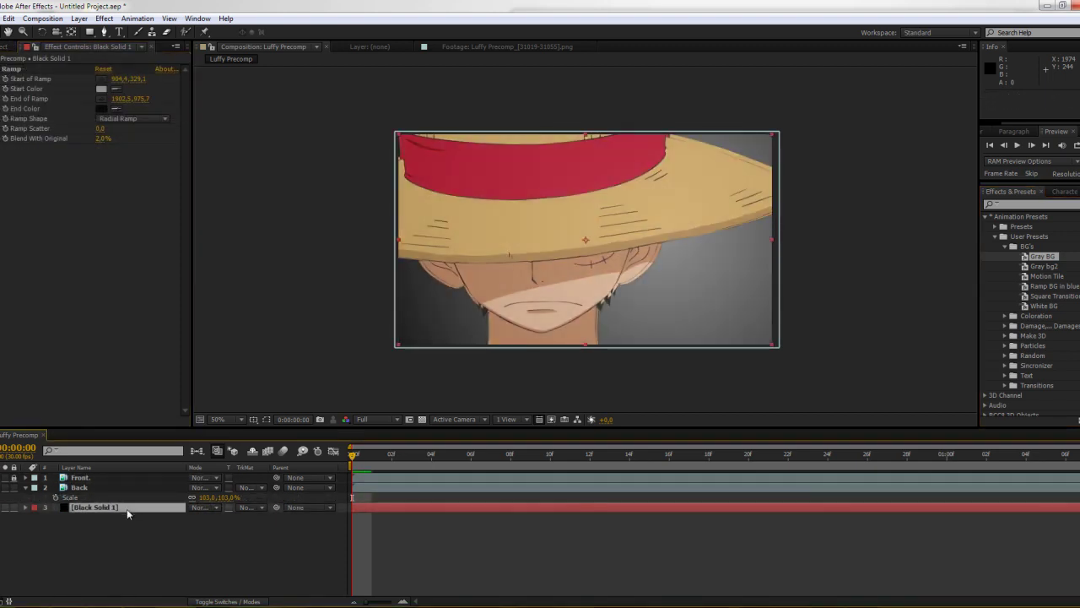
click(25, 488)
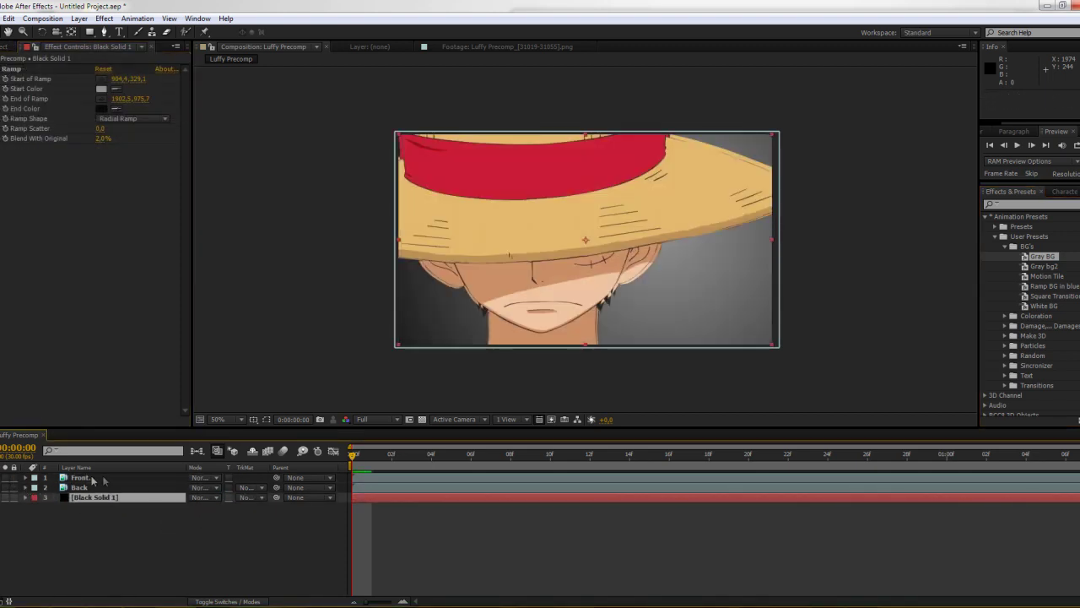
click(93, 478)
Add a black Stroke effect to the Front layer.
text(stroke)
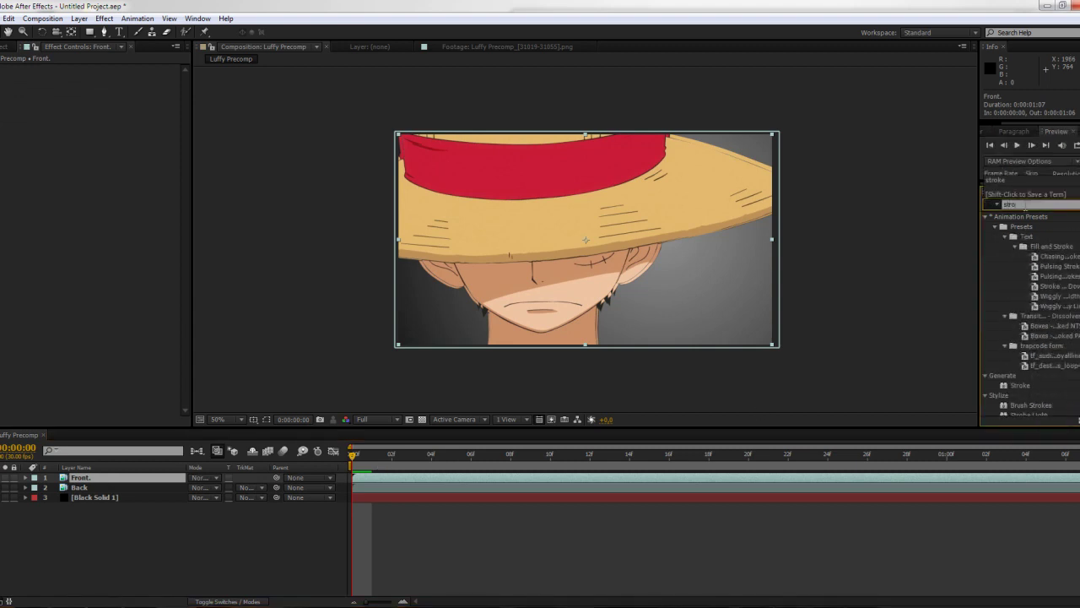
drag(1021, 356, 101, 475)
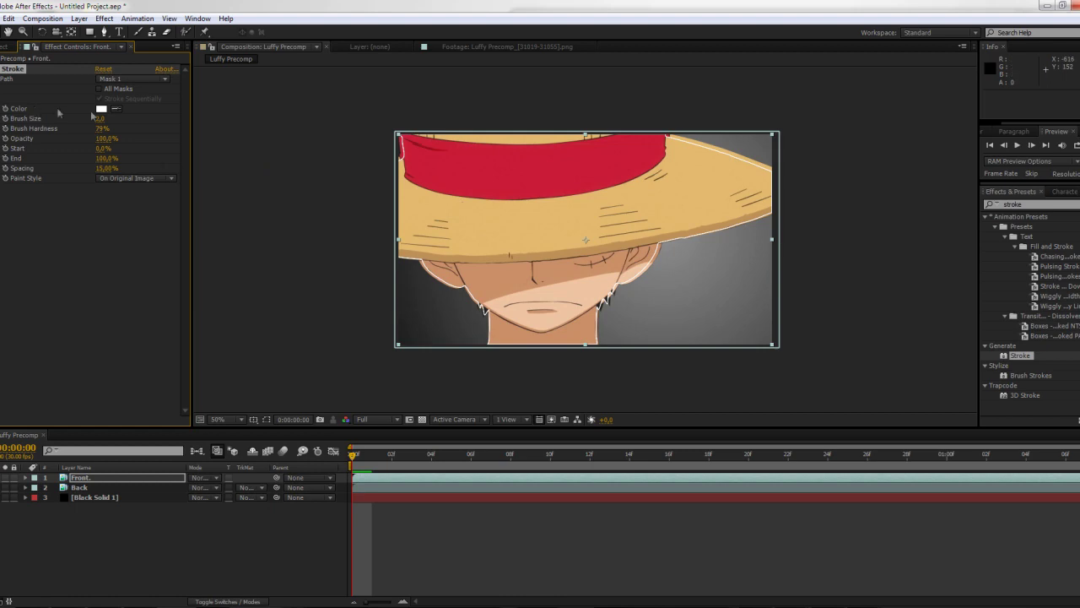
click(102, 108)
drag(68, 473, 52, 513)
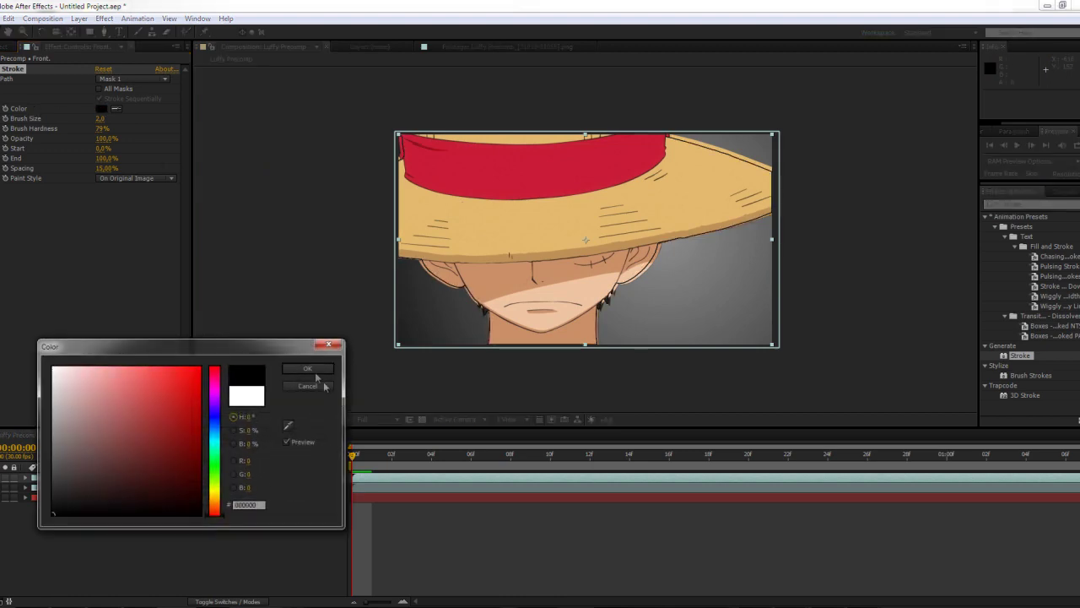
click(307, 369)
At 100% zoom on the face, lower the stroke's Brush Hardness to 0%.
key(/)
drag(516, 270, 598, 195)
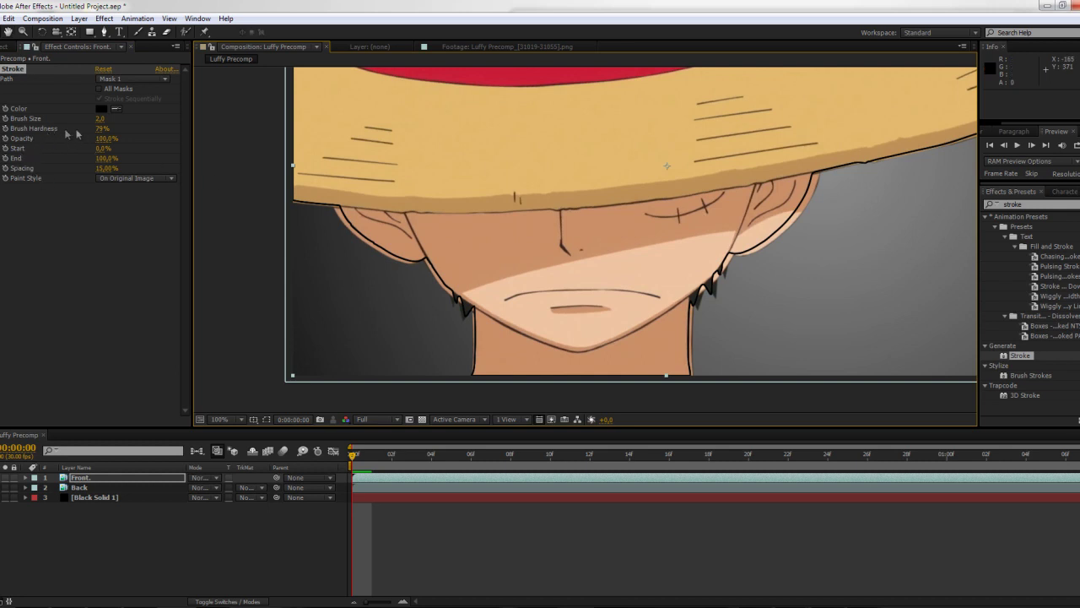
drag(102, 129, 50, 129)
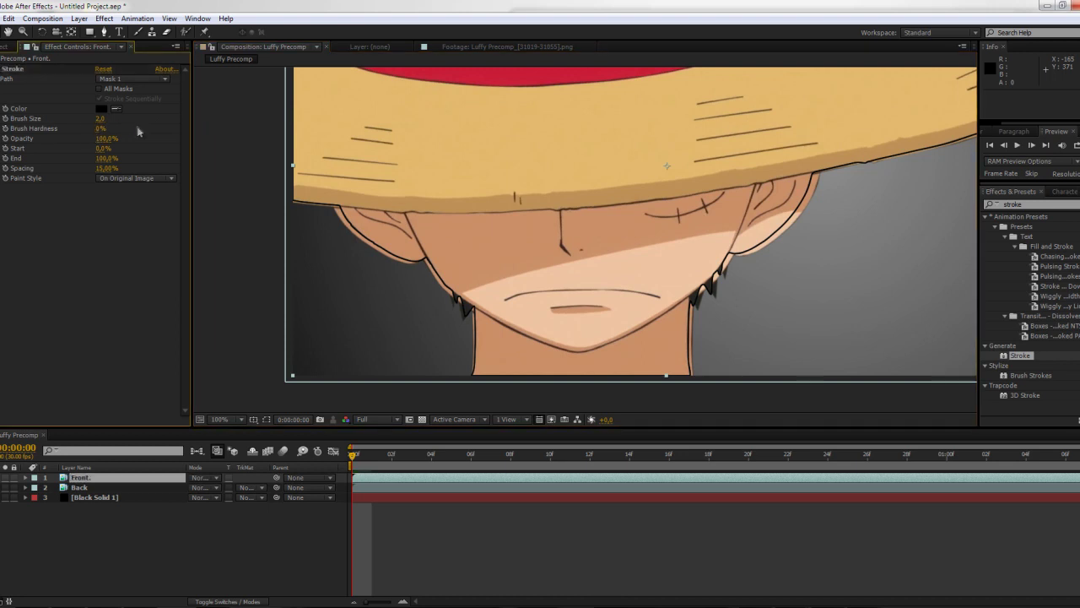
scroll(663, 254, up, 1)
scroll(663, 255, down, 1)
Apply a Generate > Fill effect in pure white to the Back layer.
click(79, 487)
click(104, 17)
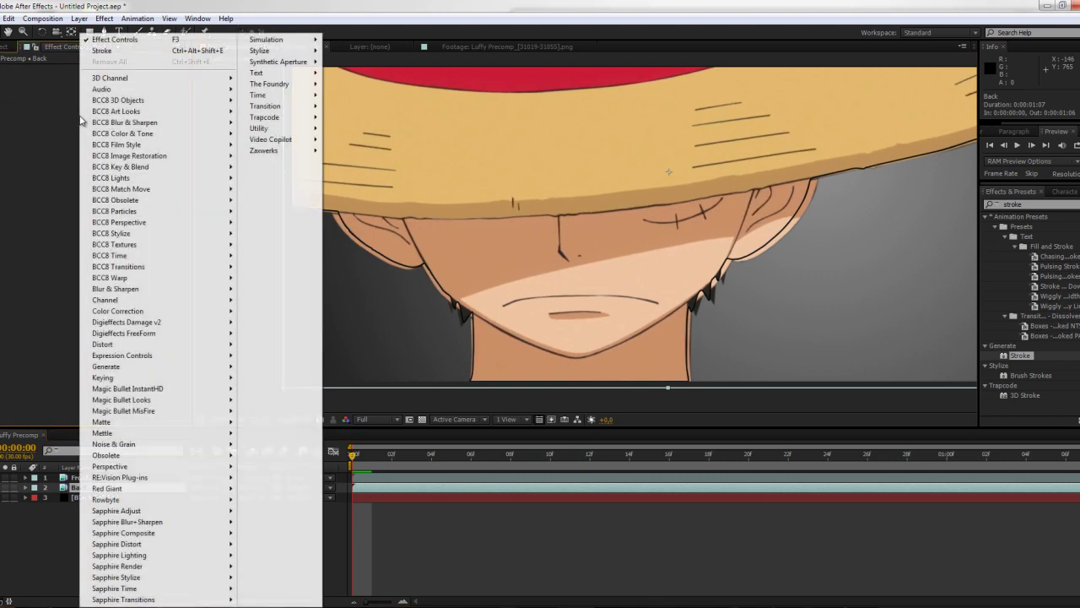
mouse_move(118, 371)
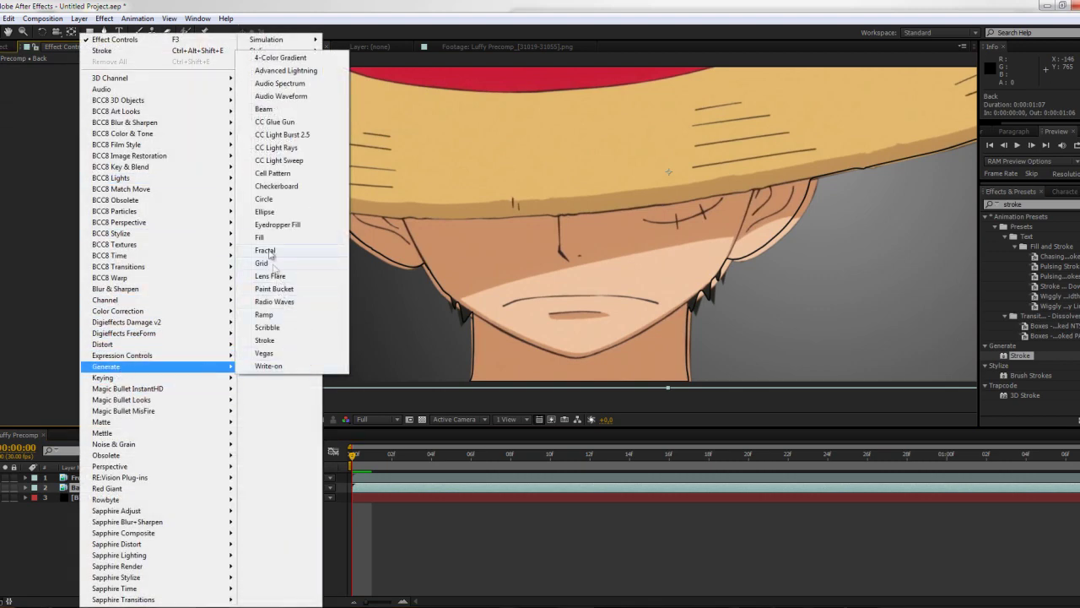
click(269, 247)
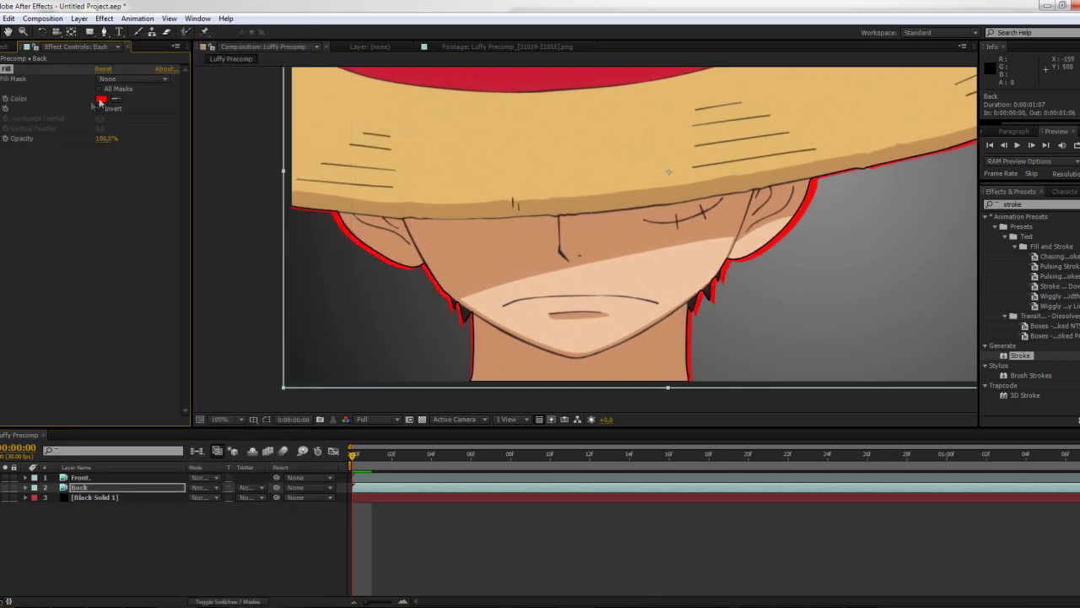
click(101, 99)
click(53, 367)
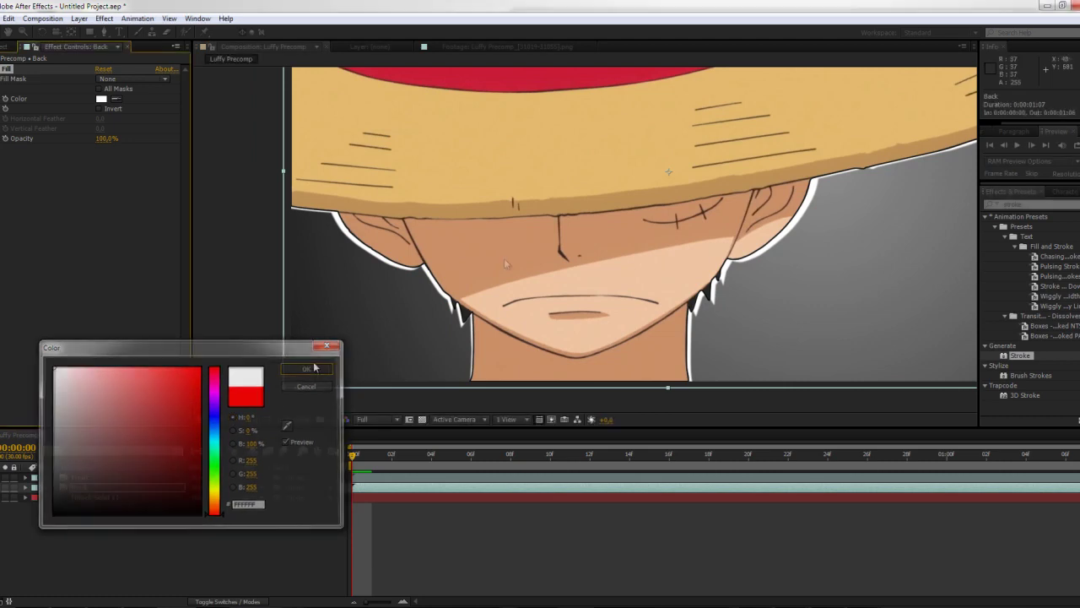
key(Return)
scroll(573, 203, down, 2)
drag(610, 155, 572, 172)
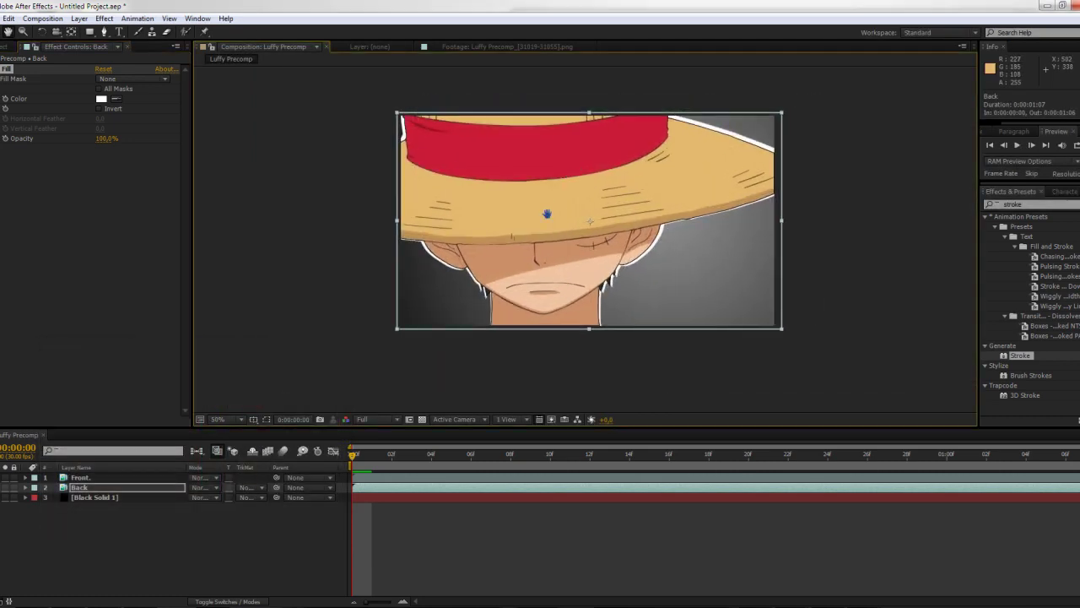
Reset the Back layer's Position and Scale to their defaults.
click(102, 485)
key(p)
click(199, 497)
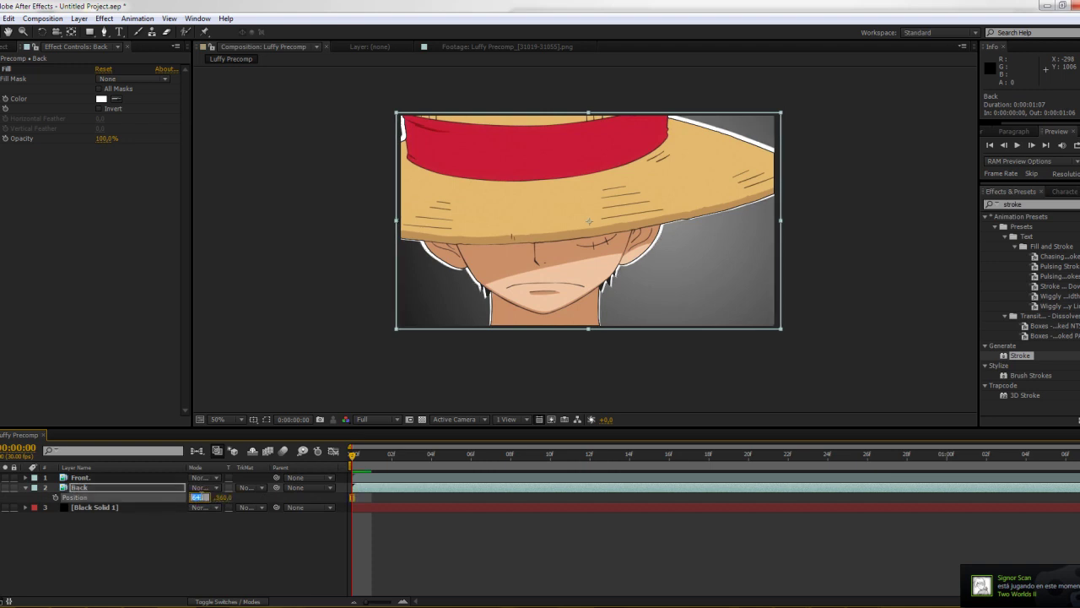
key(Up)
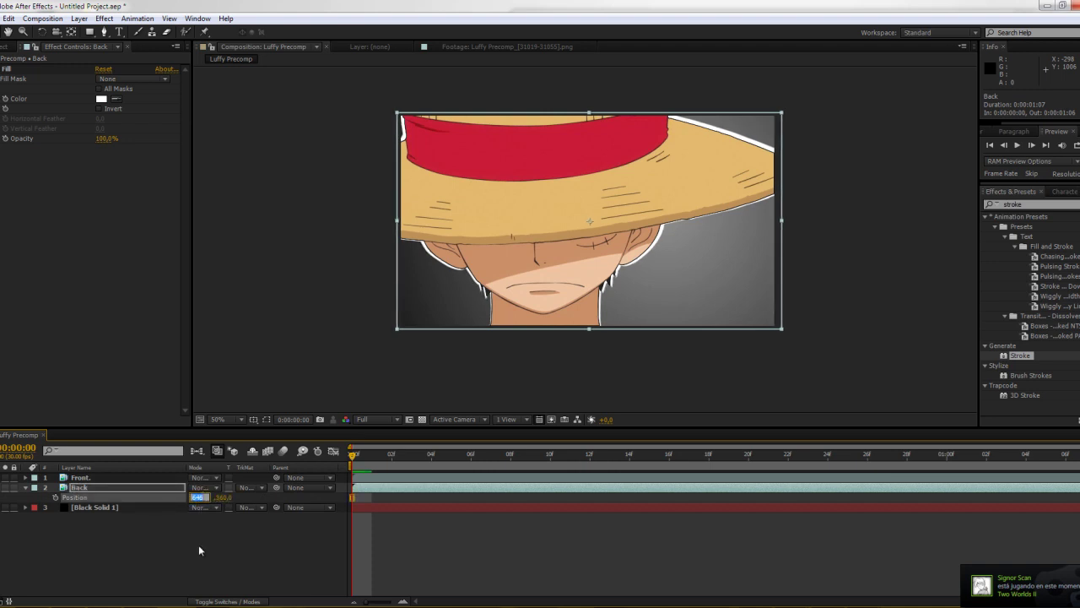
key(Up)
key(Up)
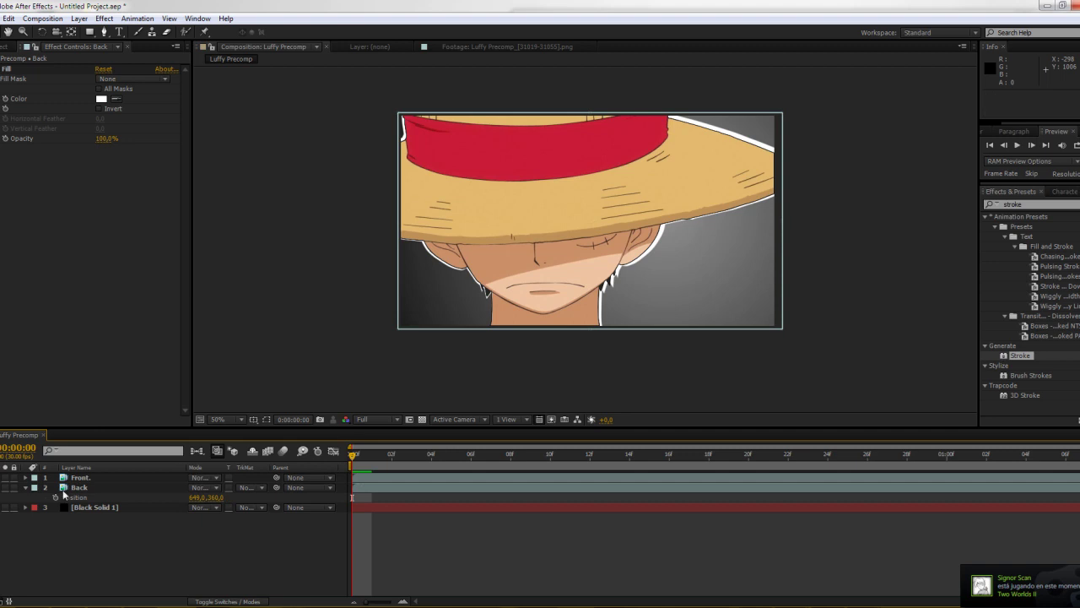
right_click(63, 493)
click(97, 459)
key(s)
right_click(80, 497)
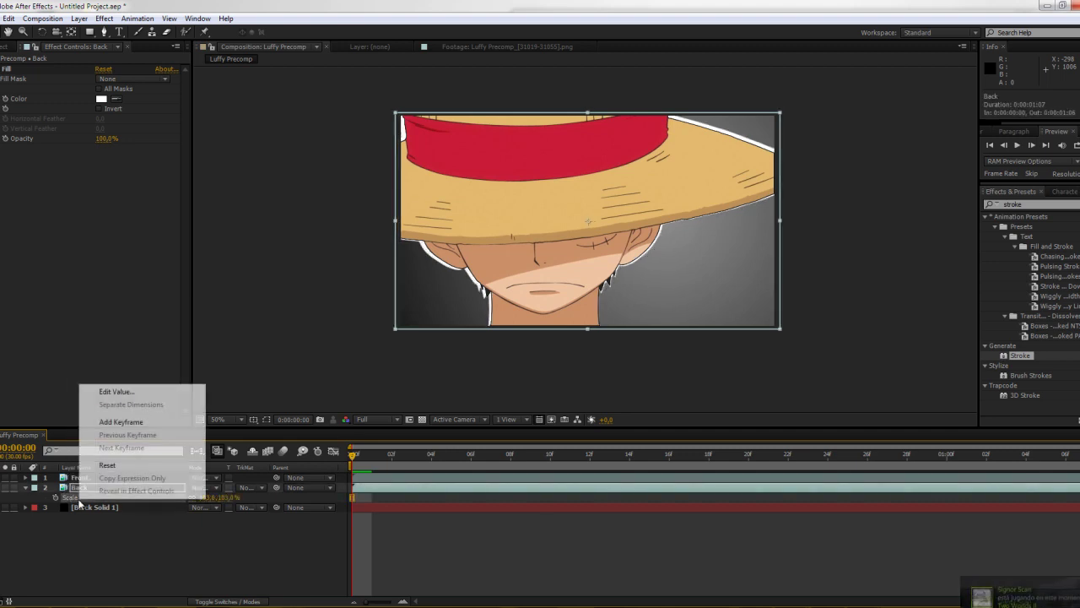
click(108, 466)
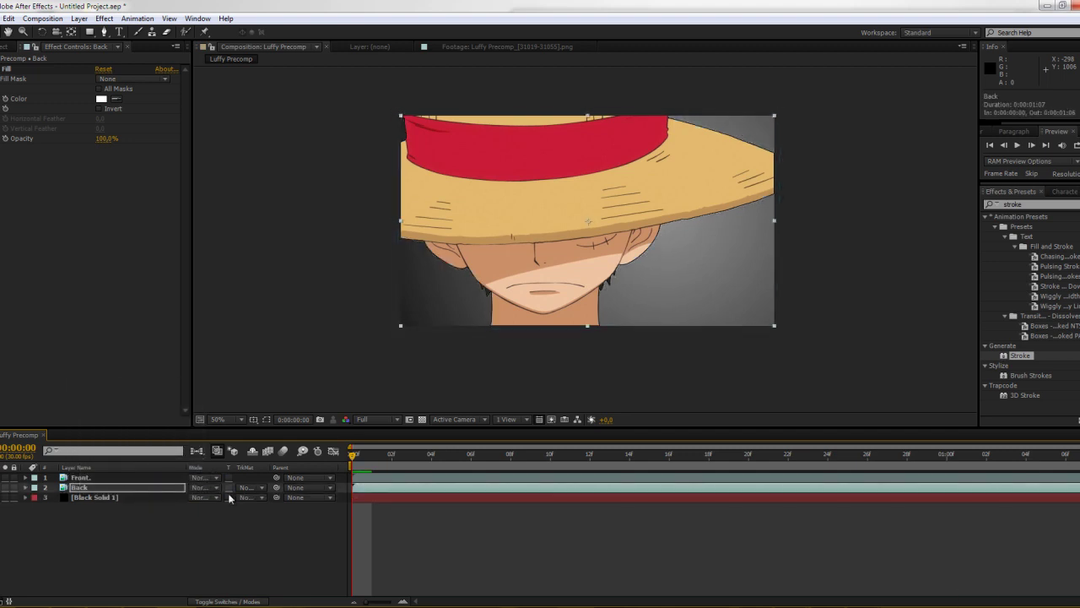
Scrub the Back layer's Scale up to 103%.
click(107, 489)
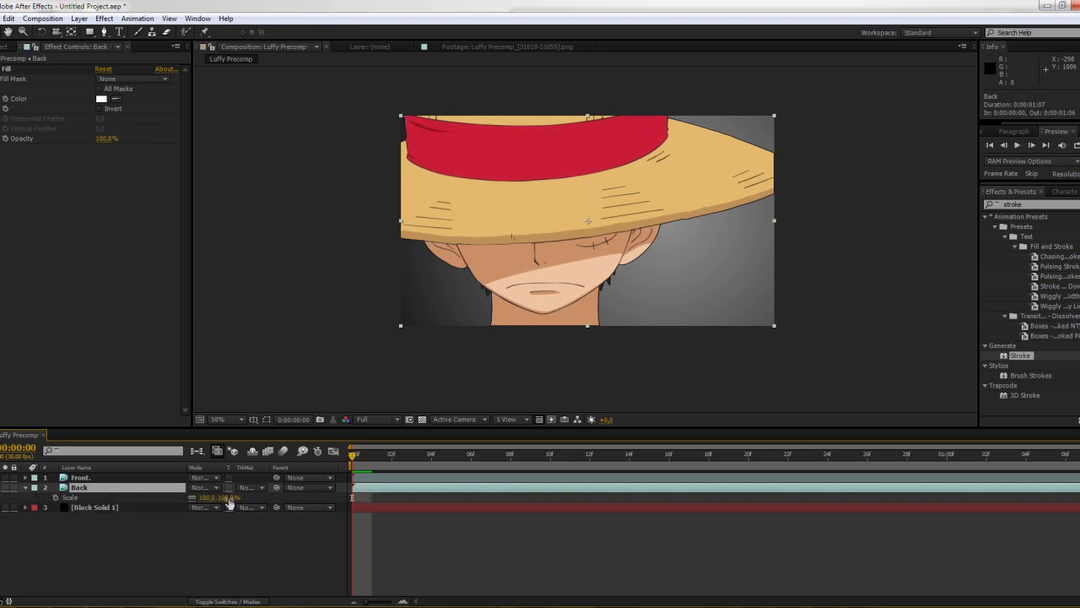
drag(228, 497, 231, 497)
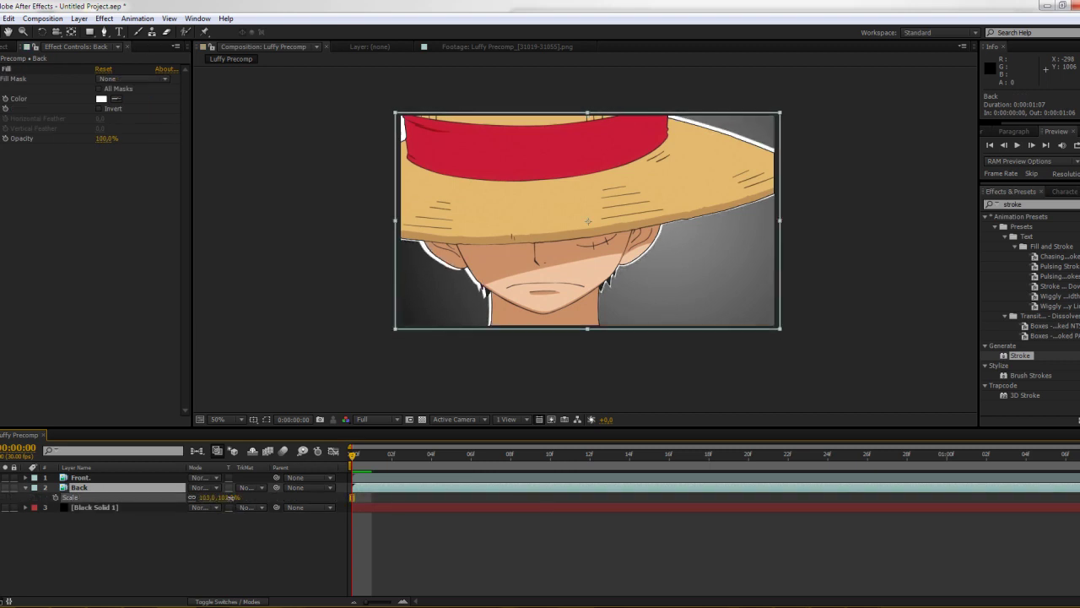
key(Return)
click(140, 520)
click(97, 486)
Shift the Back layer's Position X to 643, keeping Y at 360.
key(p)
drag(196, 497, 199, 497)
click(199, 497)
click(186, 541)
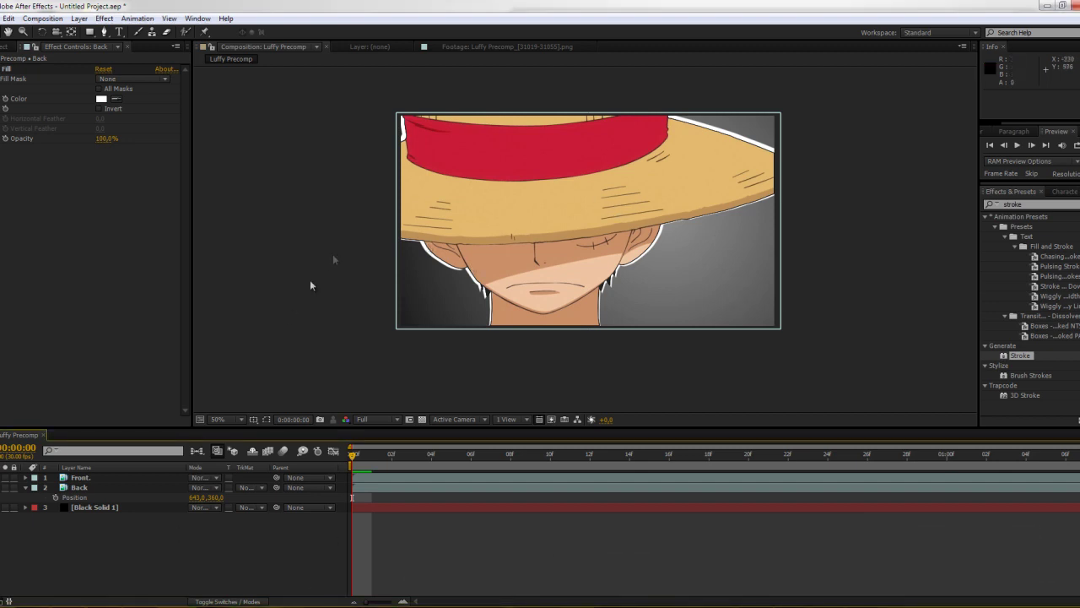
click(25, 487)
click(75, 497)
Set the Back layer's Opacity to 50% and preview the composition.
click(78, 487)
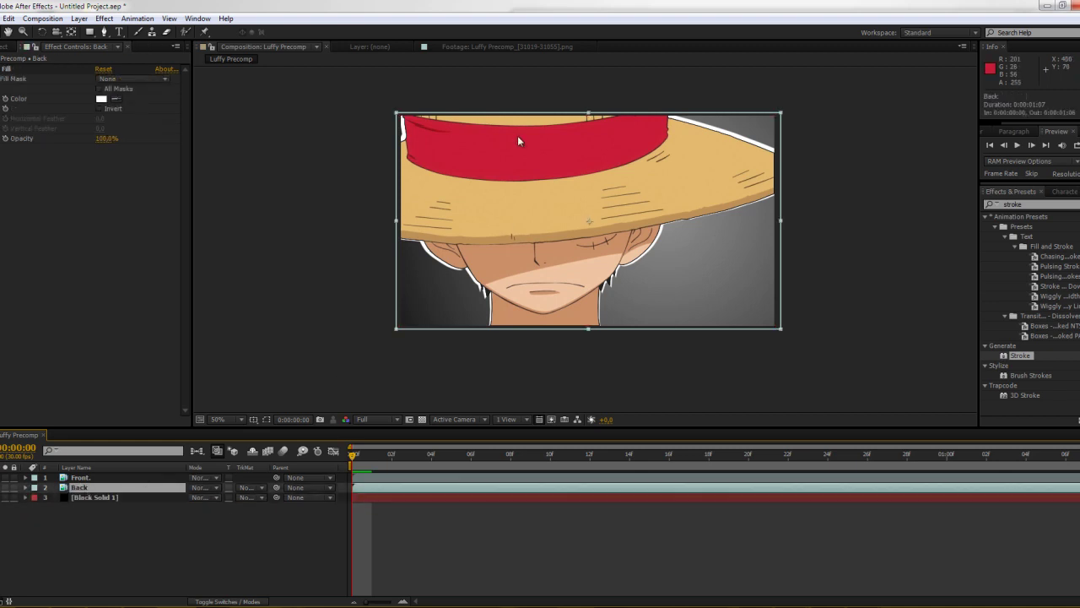
key(t)
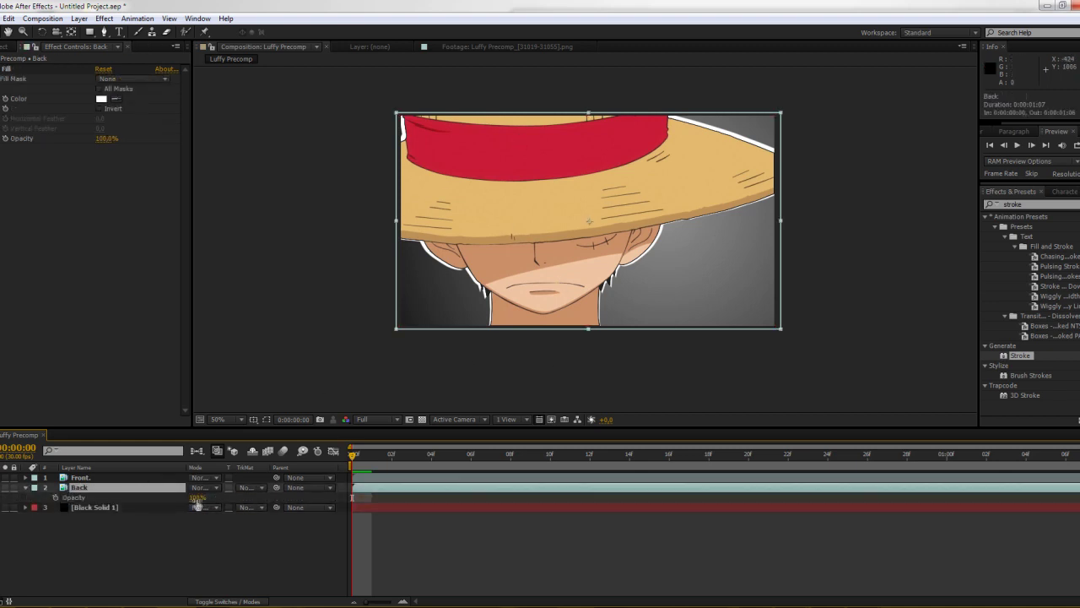
text(50)
key(Return)
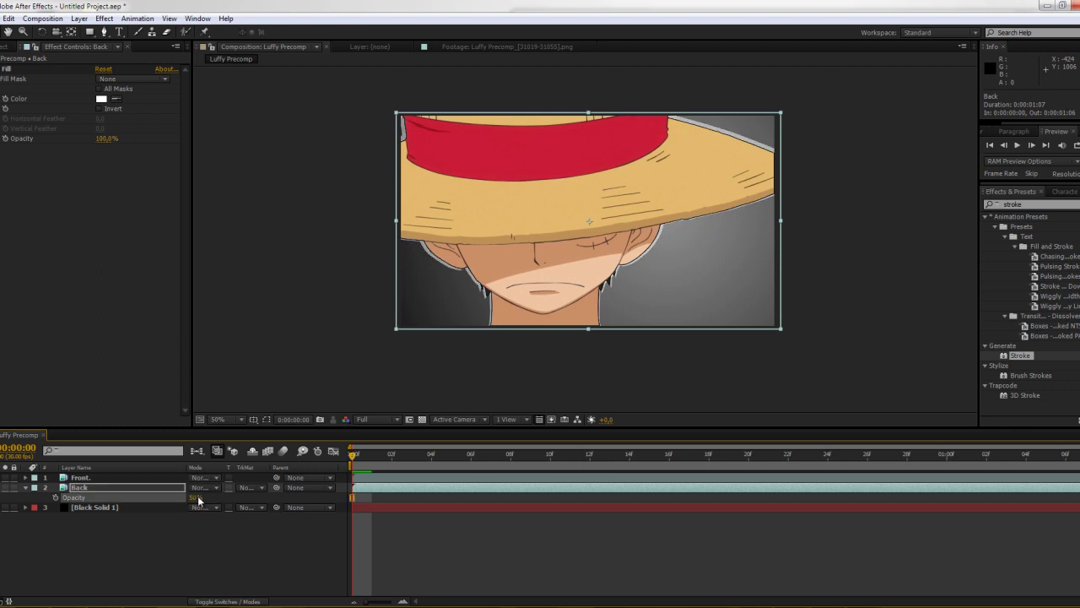
drag(348, 453, 995, 461)
key(space)
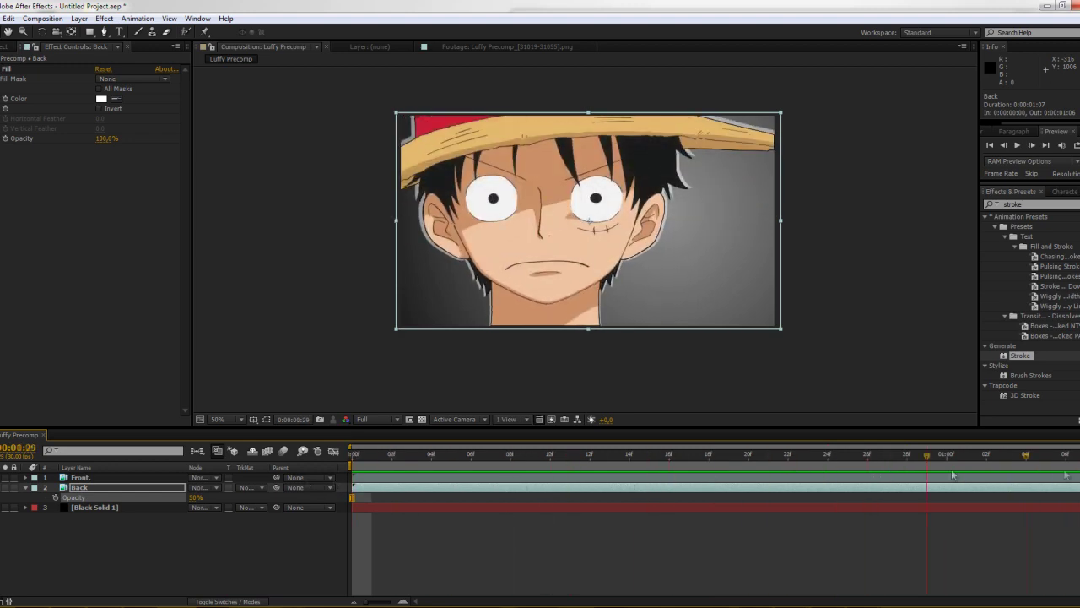
scroll(596, 296, up, 1)
scroll(531, 281, down, 1)
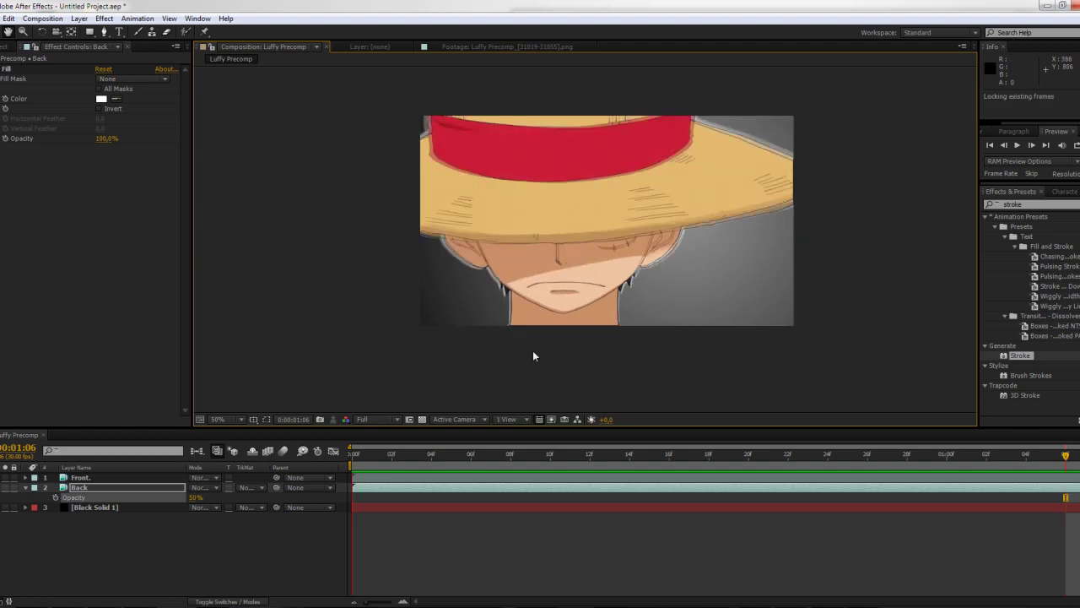
key(space)
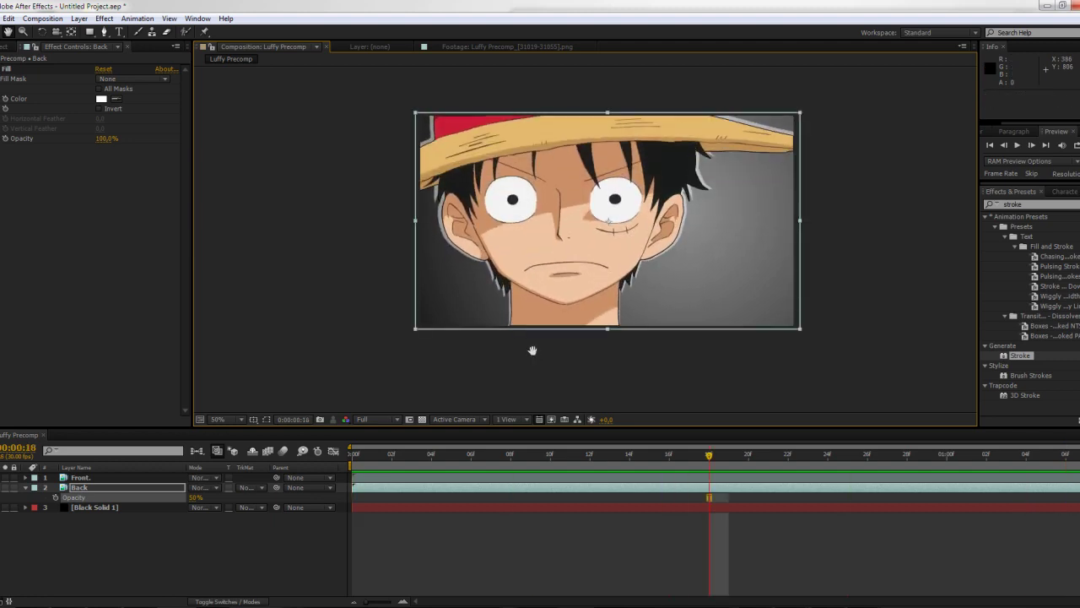
drag(588, 228, 527, 245)
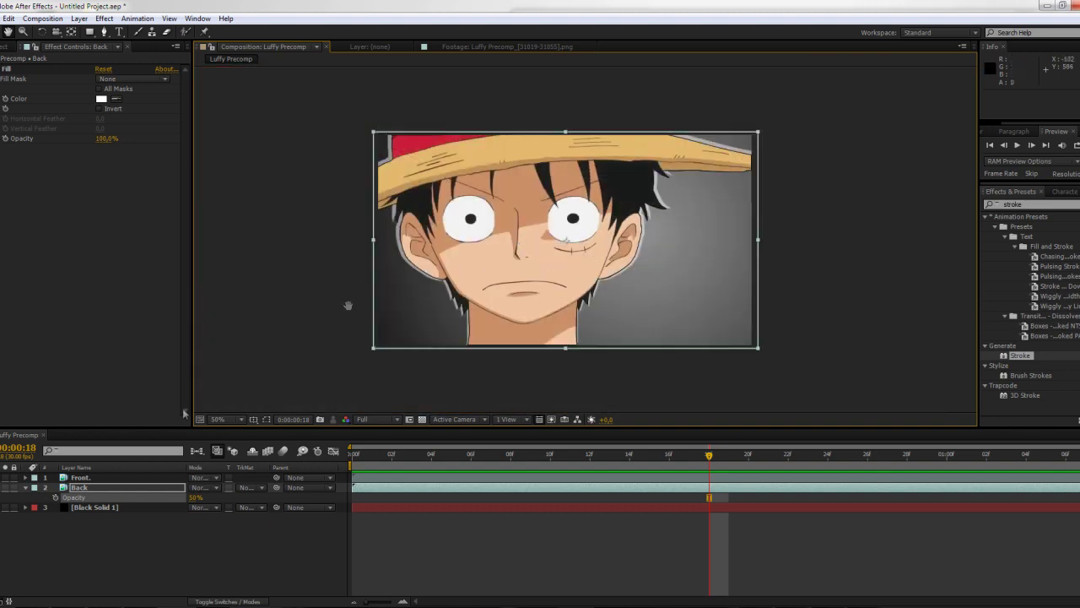
Duplicate the Back layer.
key(t)
click(137, 523)
click(110, 487)
key(ctrl+d)
Move Back 2 beneath Back and set its Scale to 112%.
click(93, 497)
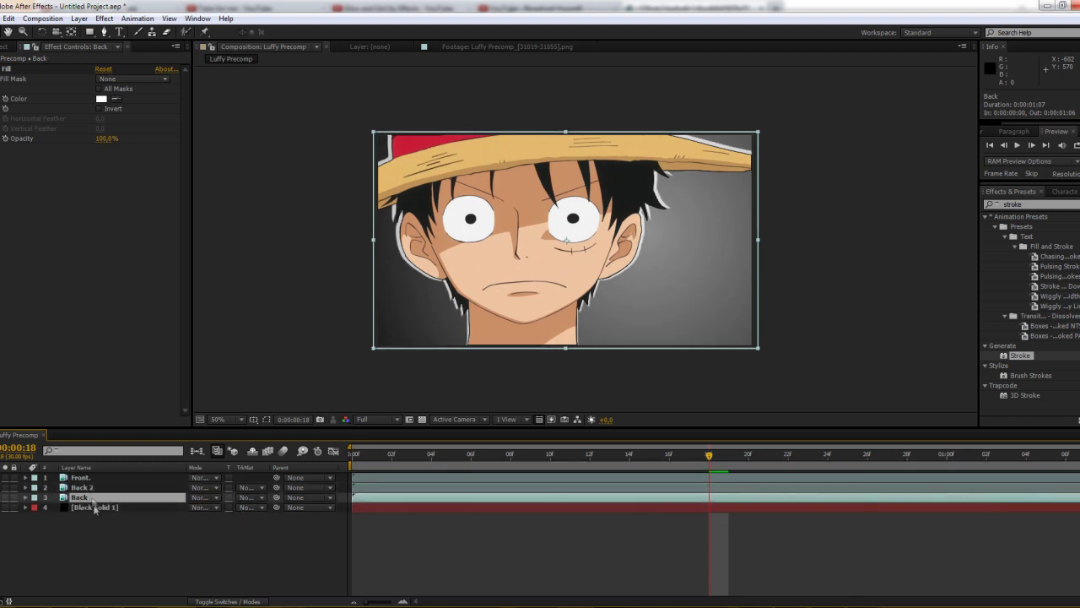
drag(81, 487, 89, 498)
key(s)
drag(206, 507, 228, 507)
drag(457, 317, 493, 334)
Add a Blur & Sharpen > Gaussian Blur effect to Back 2.
click(103, 18)
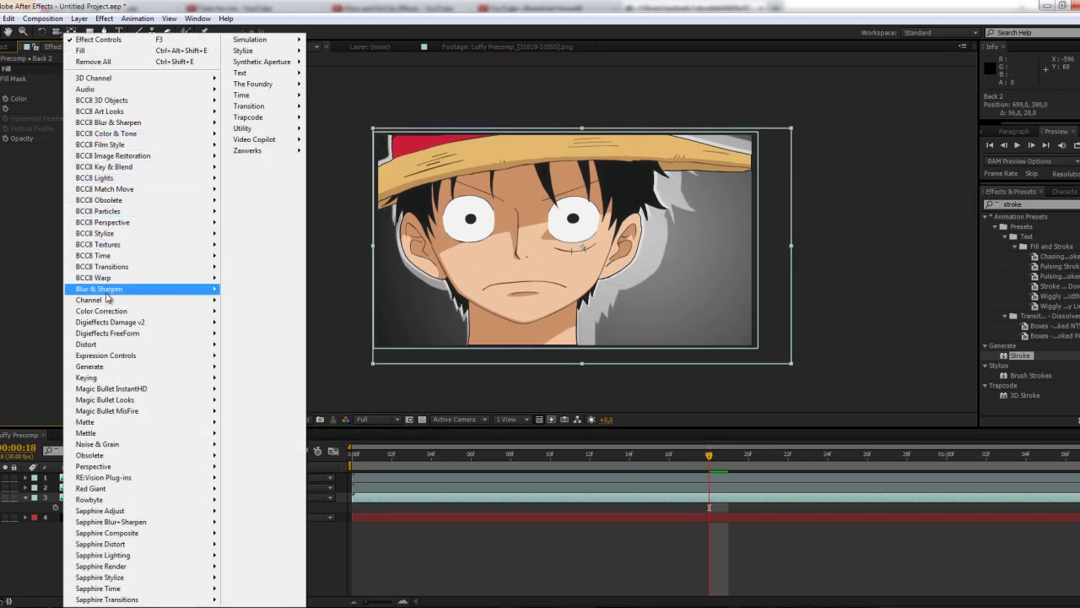
mouse_move(202, 288)
click(255, 419)
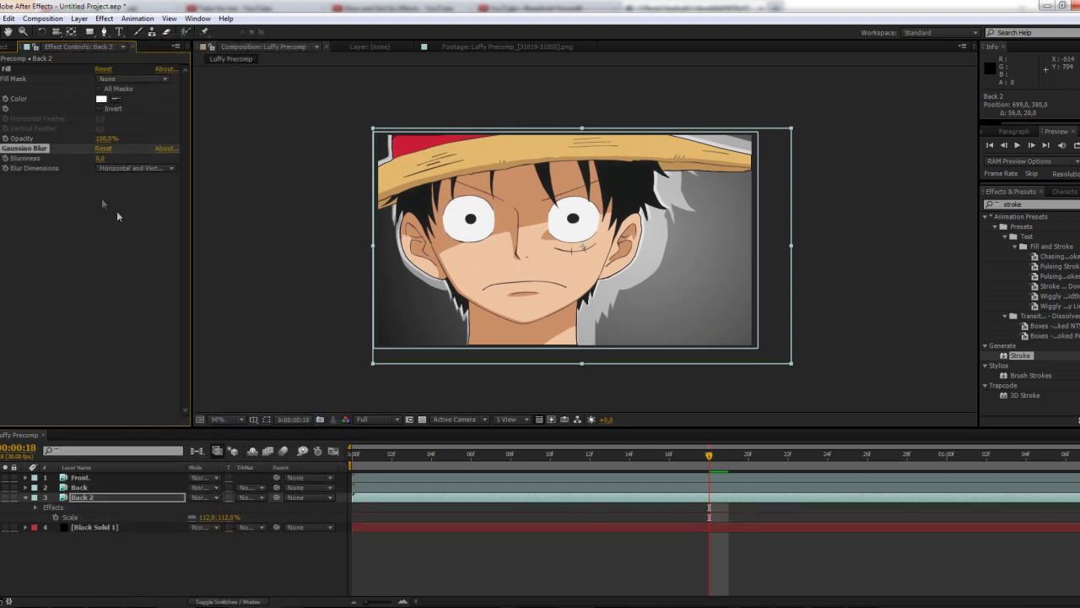
Commit Blurriness 10 on Back 2, shift it up and left, and lower its opacity to 30%.
key(Return)
drag(517, 287, 505, 279)
key(t)
click(196, 507)
text(30)
key(Return)
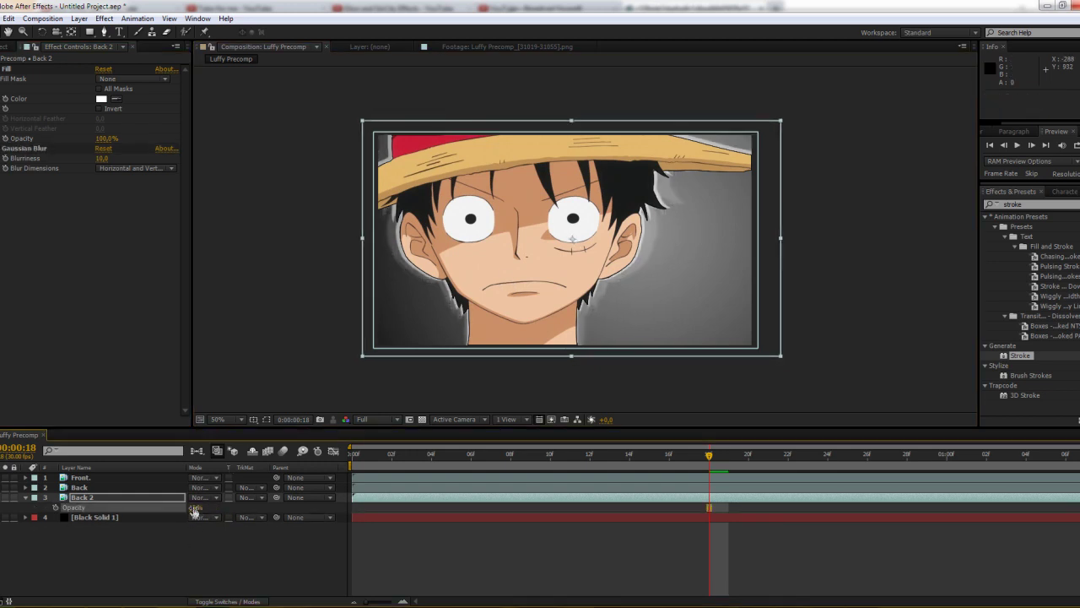
Scrub to where the face is revealed, nudge Back 2 slightly left, and return to the first frame.
drag(365, 454, 728, 454)
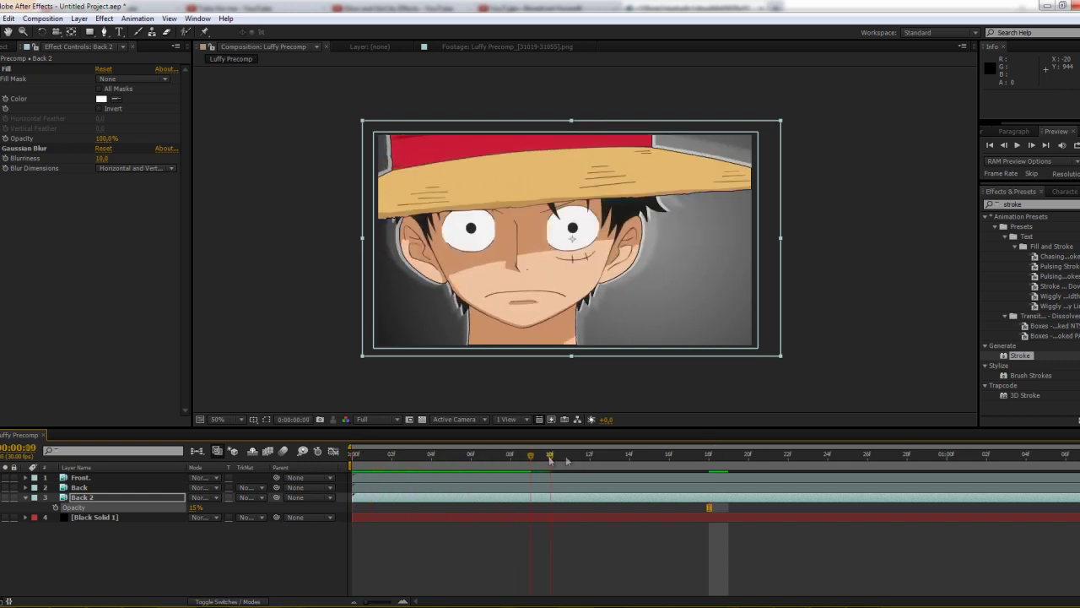
drag(627, 308, 624, 307)
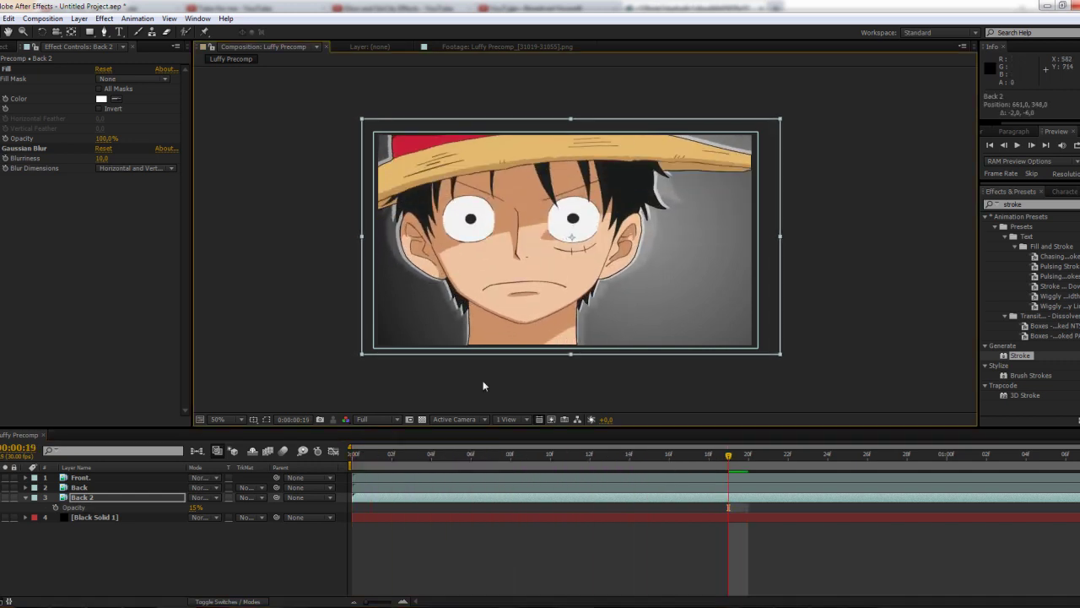
click(372, 456)
drag(372, 456, 321, 462)
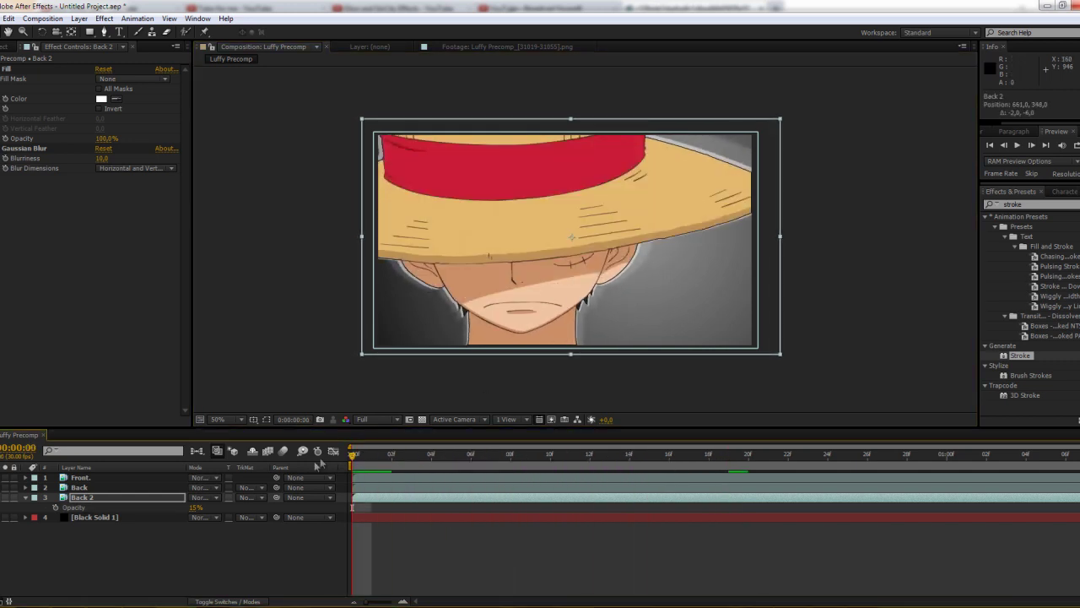
Set Back 2's Opacity keyframe to 0% at 0:00:01:00 and RAM Preview the fade.
click(101, 509)
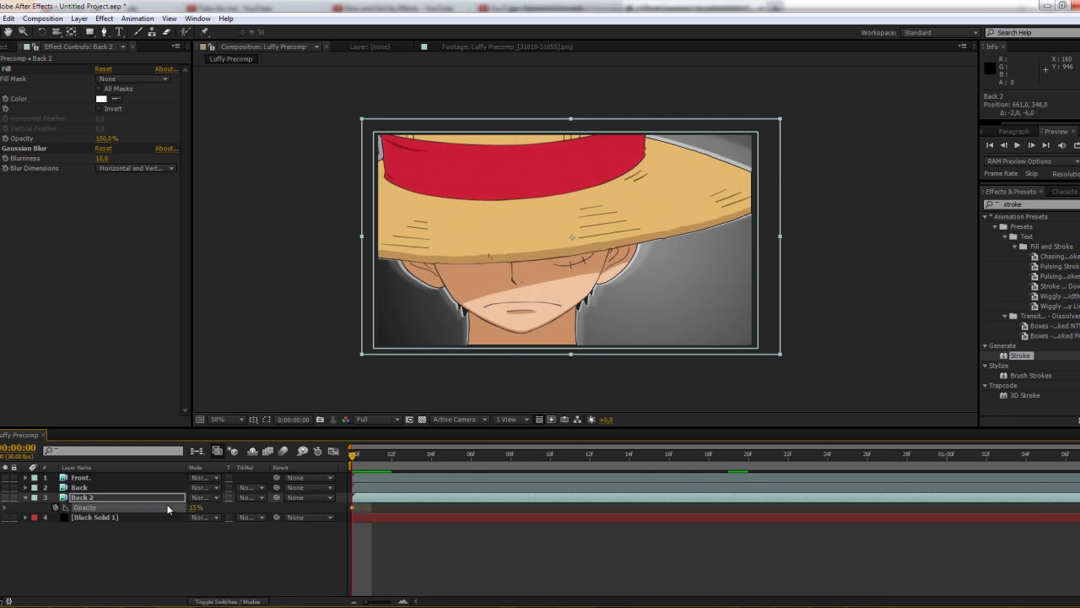
key(space)
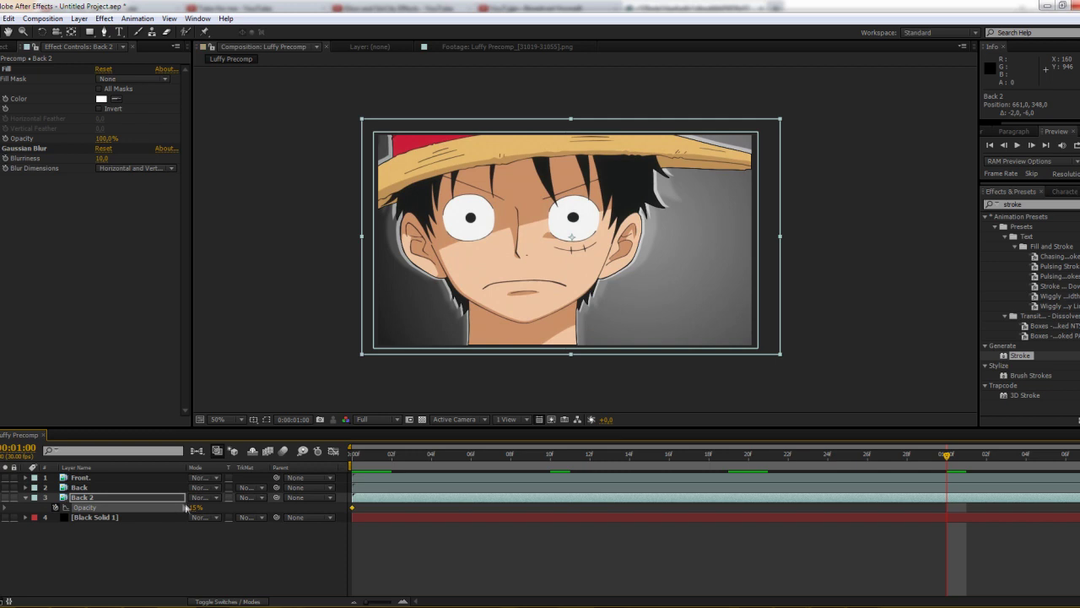
key(Return)
key(KP_0)
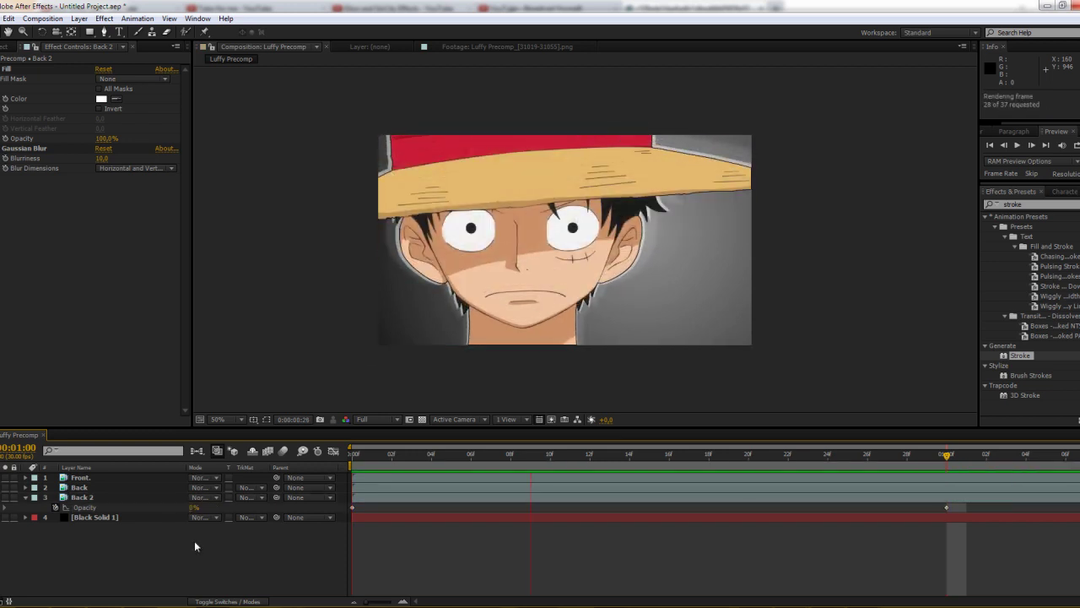
key(space)
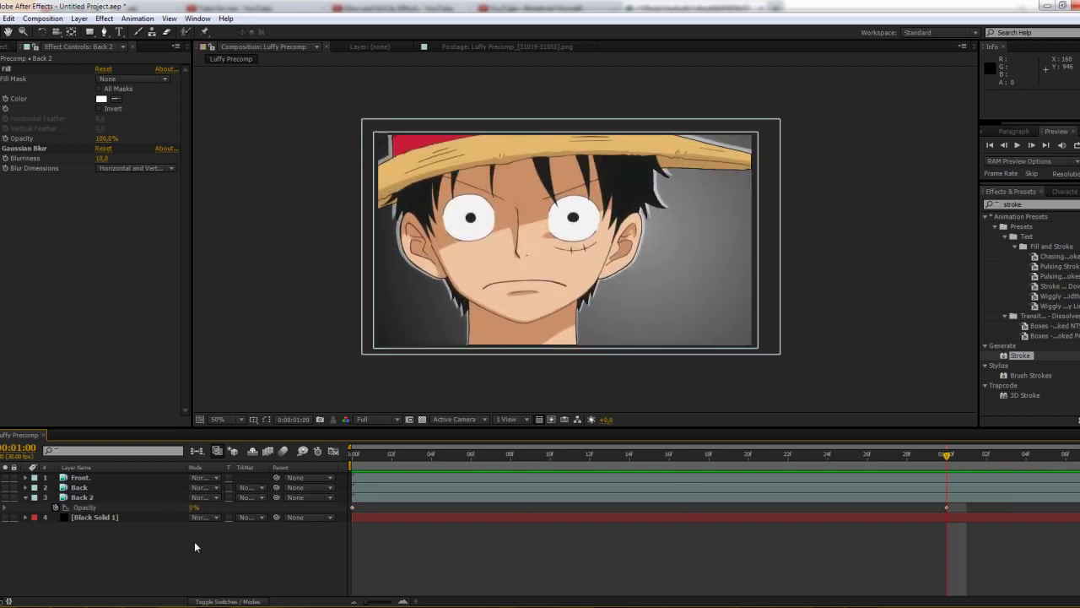
click(160, 603)
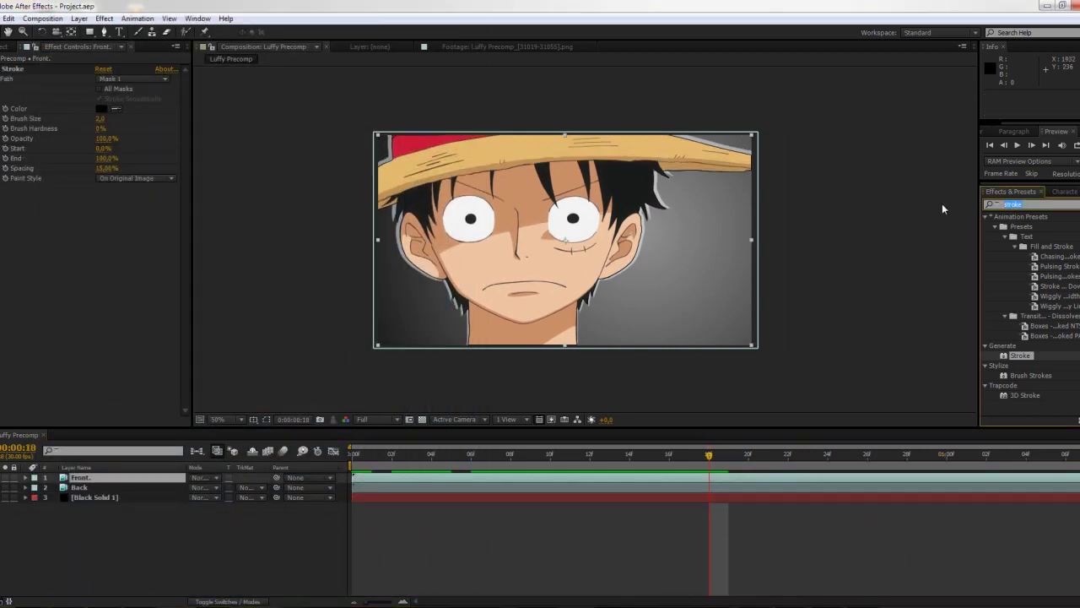
Apply Drop Shadow to the Front layer with distance 1.0 and opacity 66%.
text(shadow)
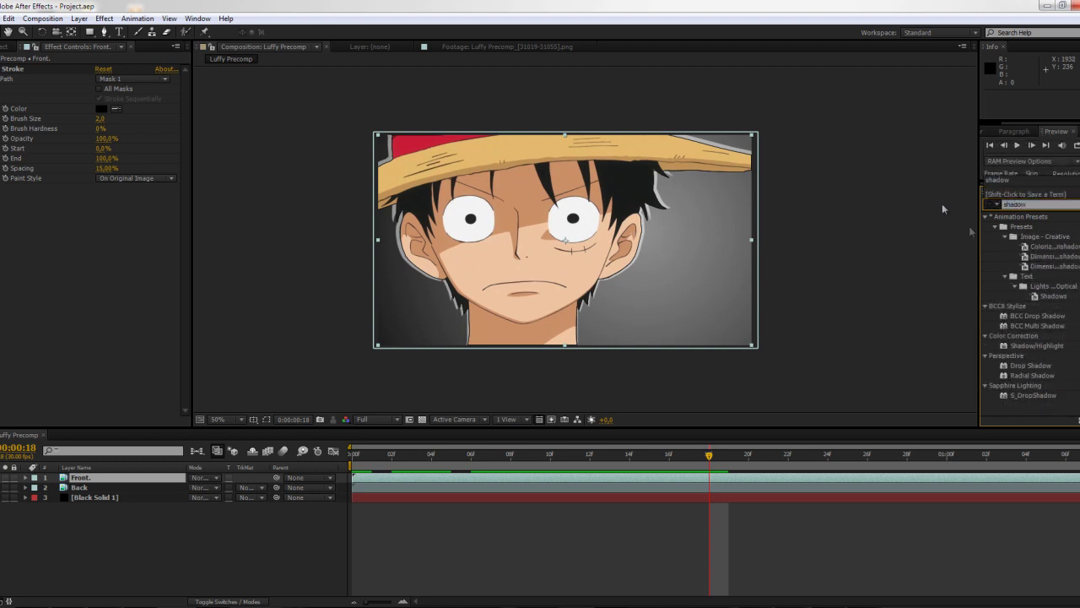
drag(1019, 368, 103, 479)
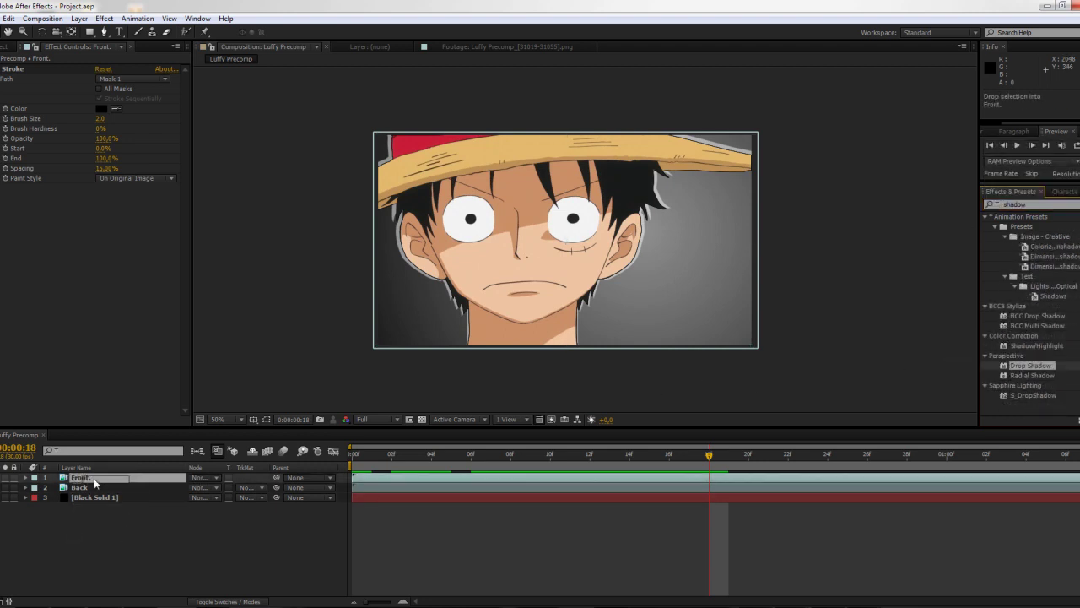
key(.)
drag(586, 269, 540, 241)
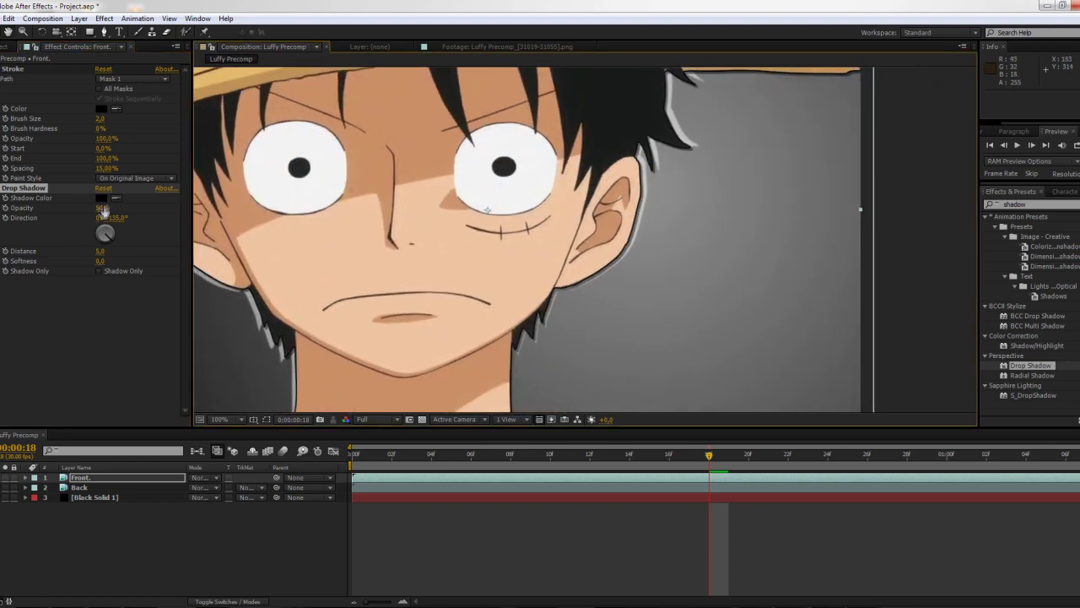
click(100, 252)
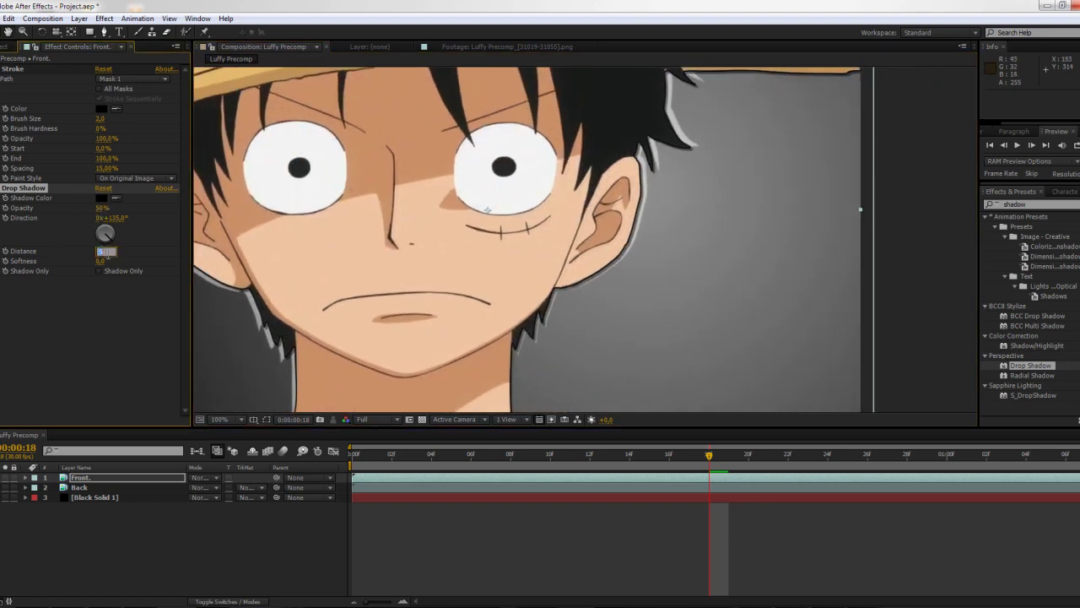
click(113, 310)
mouse_move(100, 210)
mouse_down()
mouse_move(46, 220)
mouse_move(107, 221)
mouse_up()
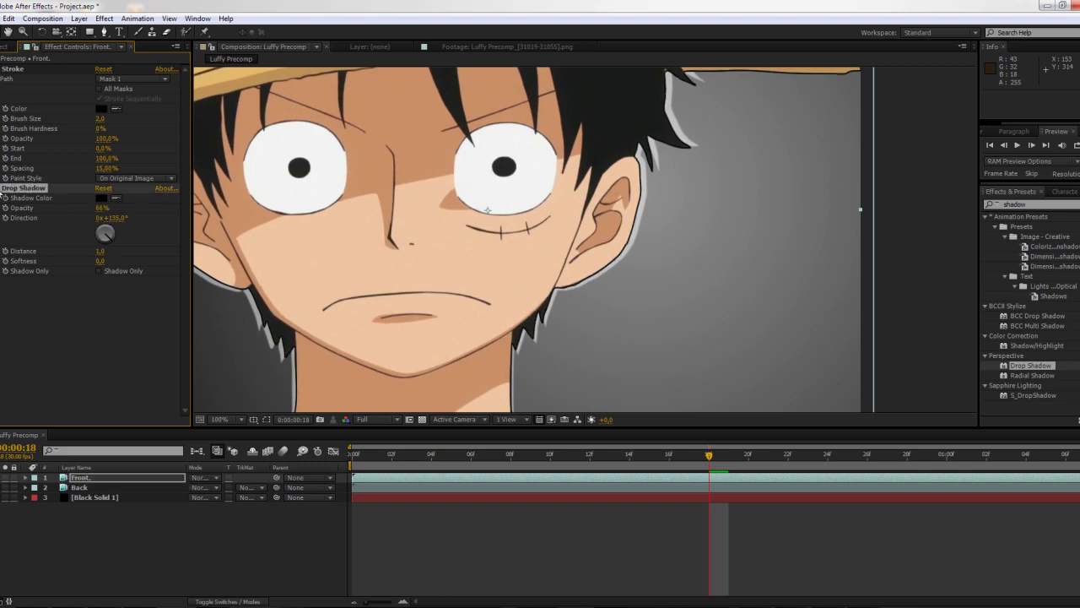
Zoom and pan across Luffy's face to inspect the thin shadow edge, then return to the full frame.
key(comma)
key(comma)
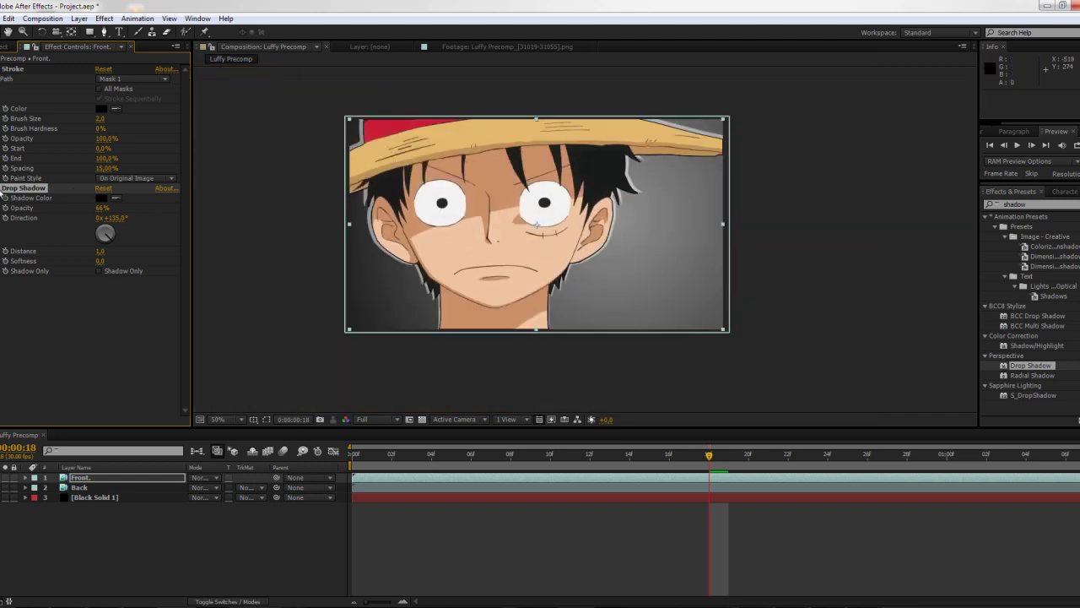
key(period)
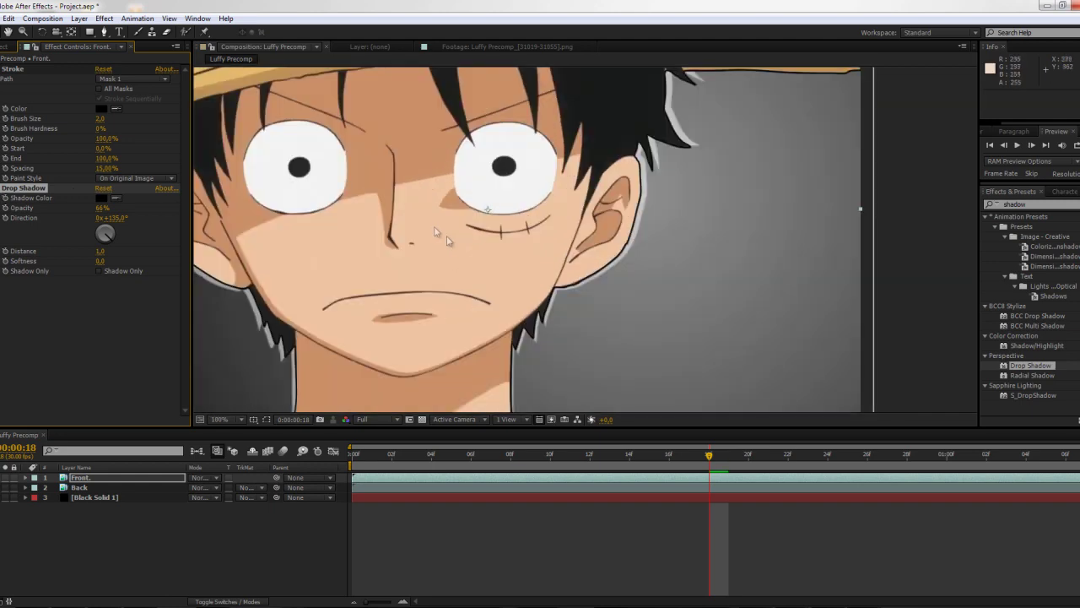
drag(383, 236, 547, 236)
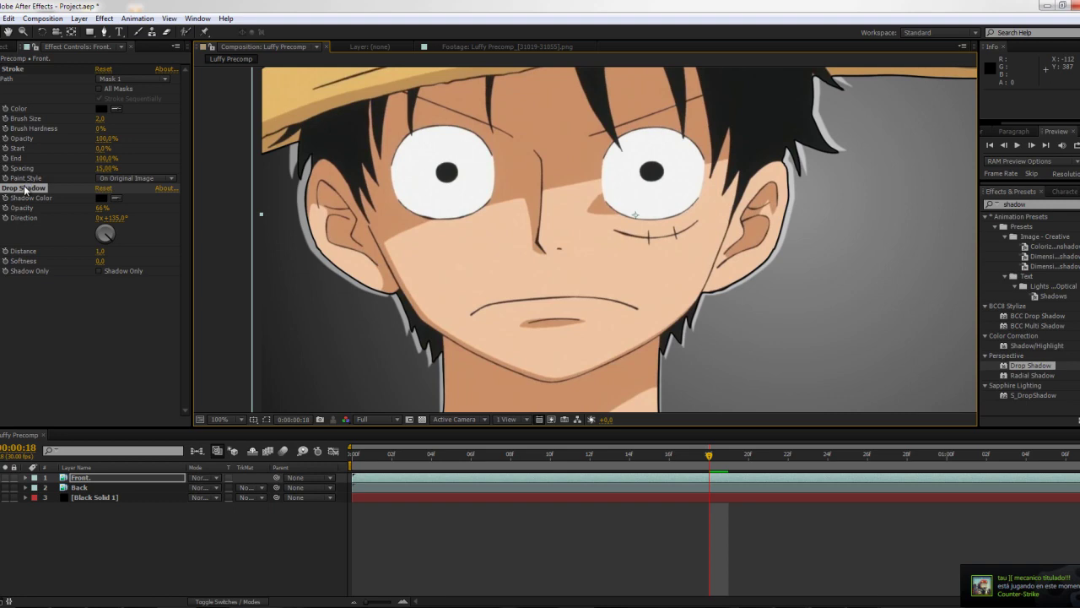
key(comma)
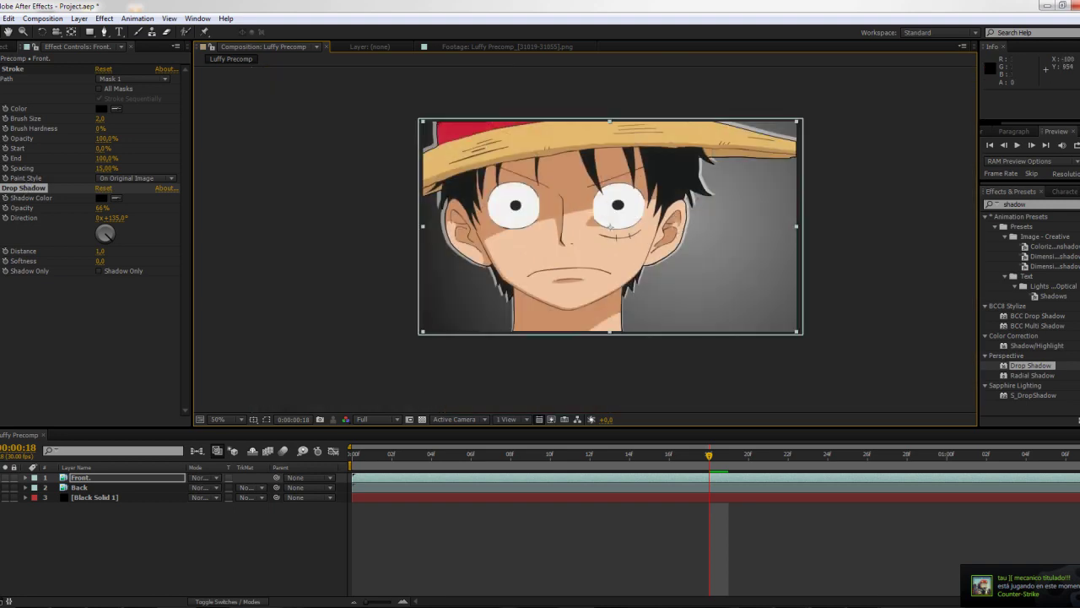
key(F10)
click(1046, 557)
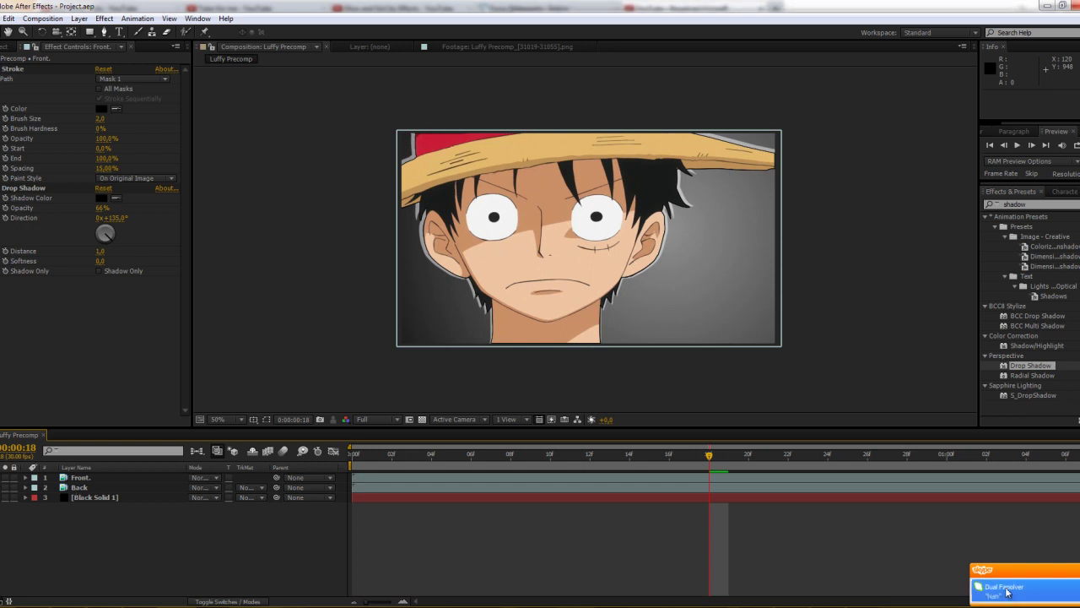
right_click(141, 533)
Create a new solid layer coloured white (FFFFFF).
mouse_move(177, 415)
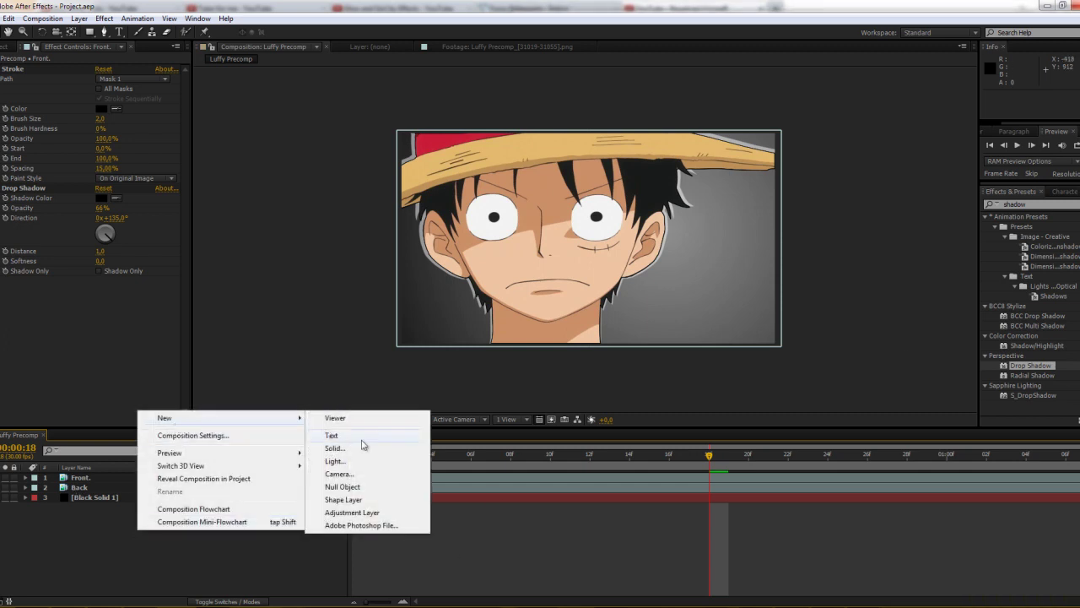
click(363, 446)
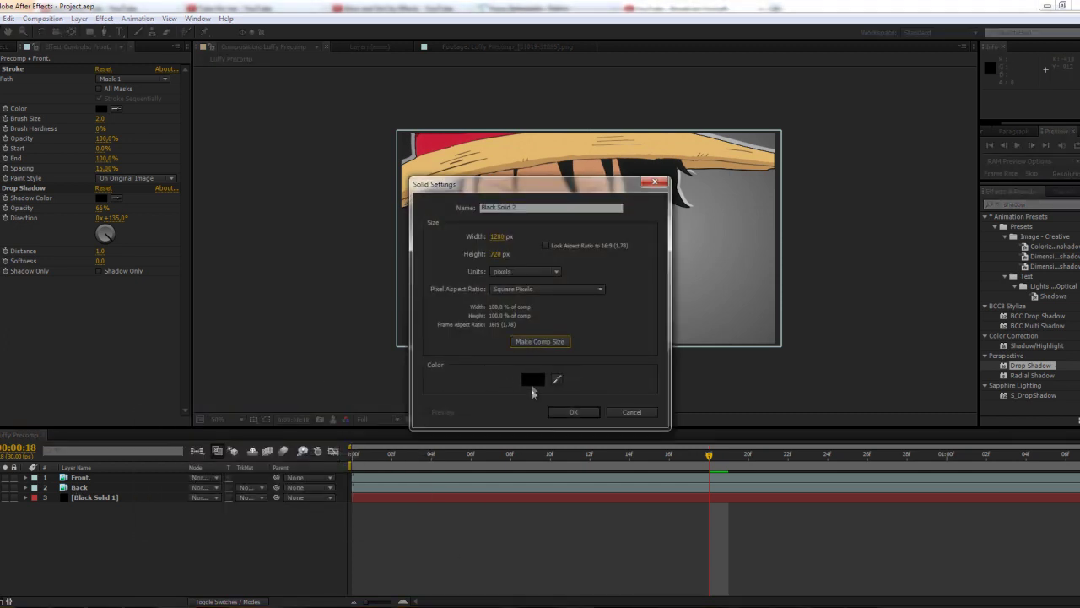
click(534, 380)
text(FFFFFF)
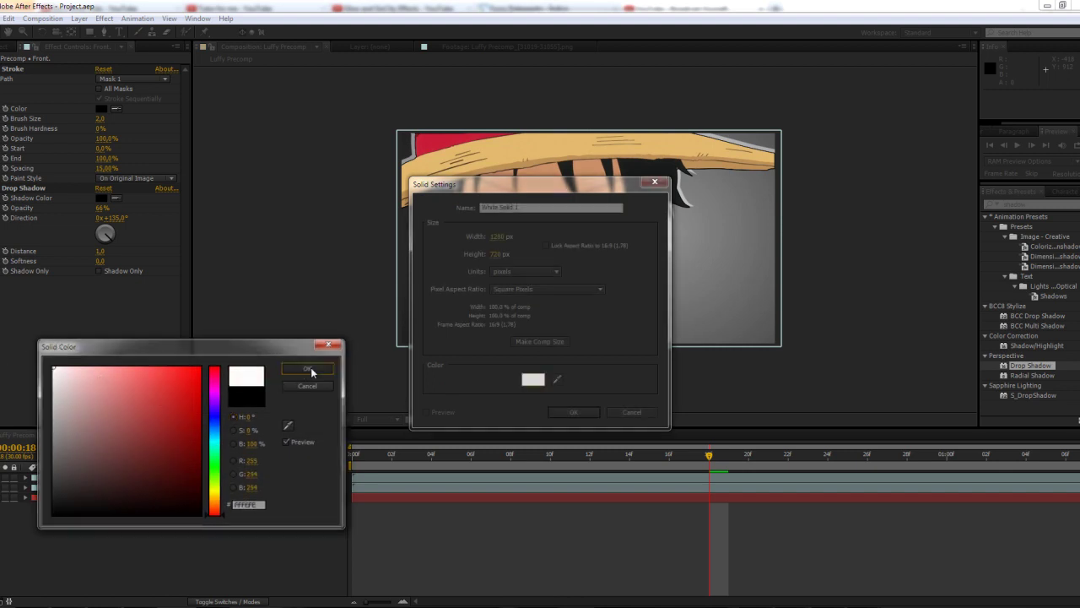
click(307, 369)
click(573, 412)
Search the effects for grid and apply Grid to White Solid 1.
double_click(1017, 204)
text(cc gr)
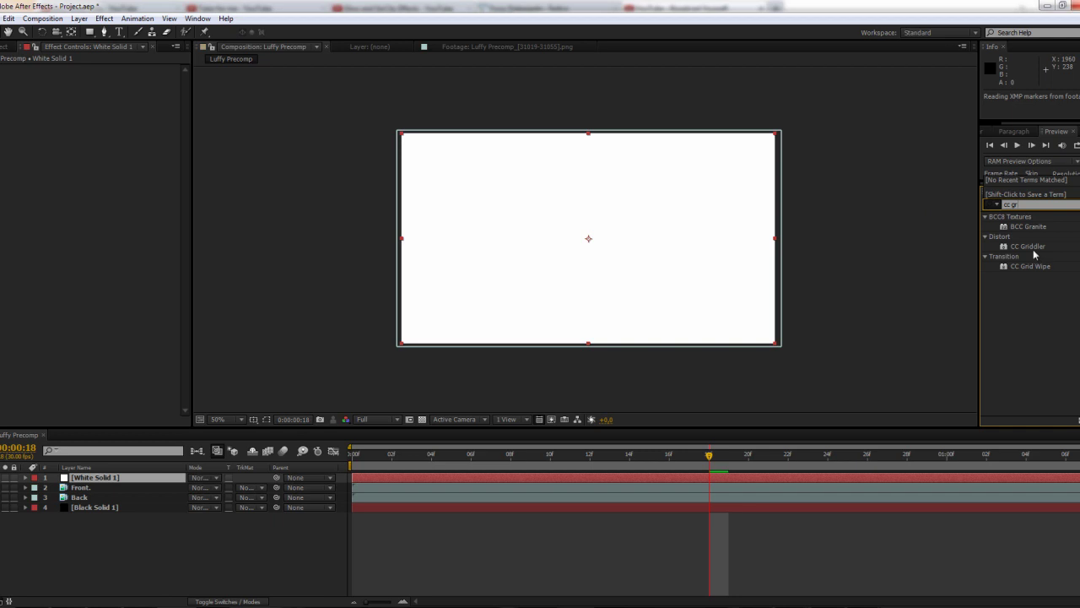
click(1033, 266)
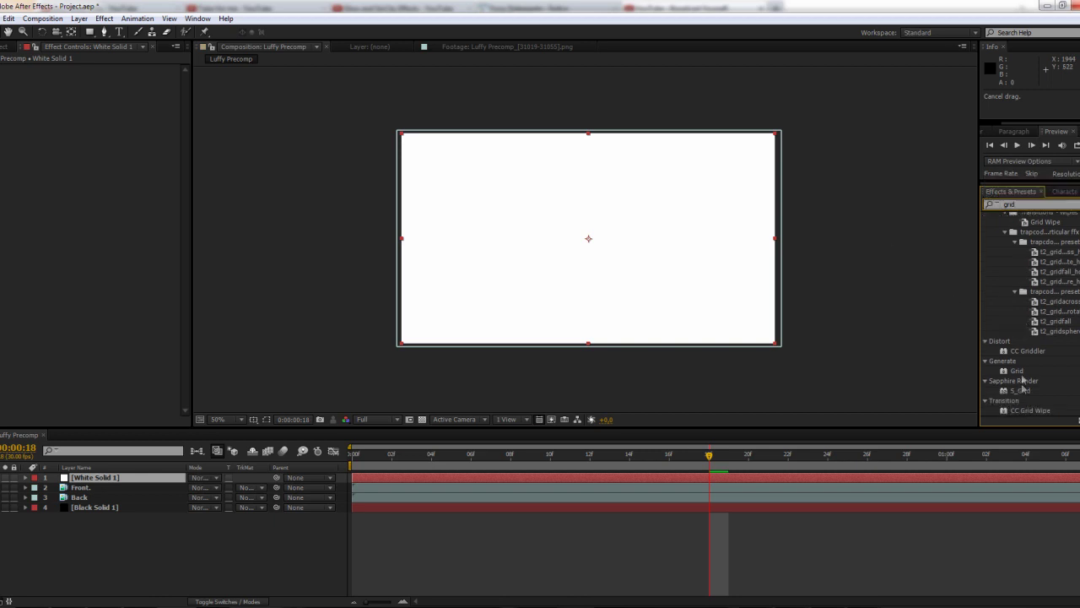
drag(1017, 370, 106, 478)
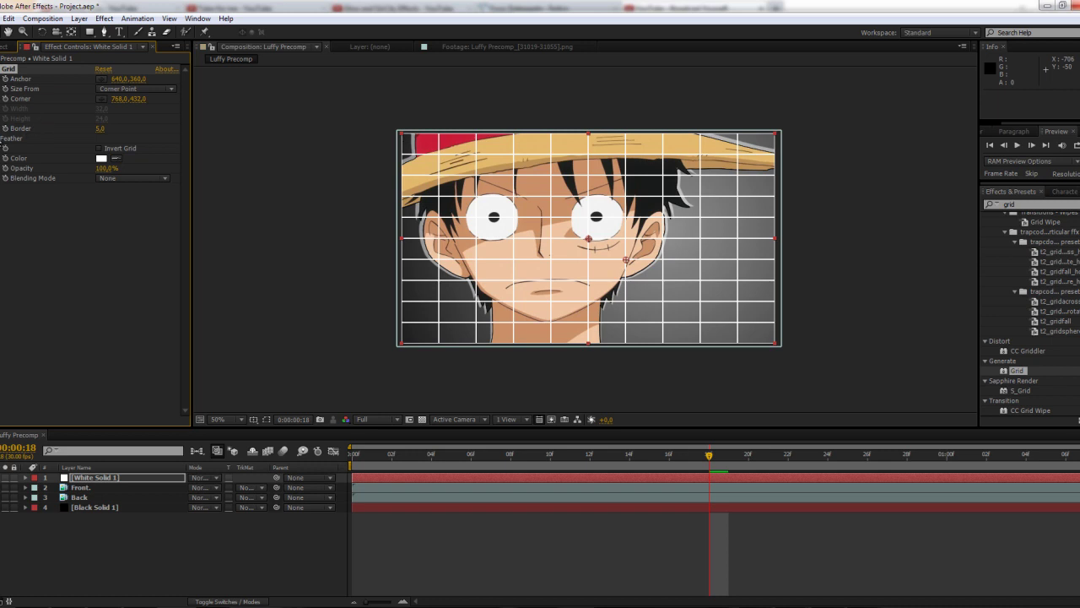
Size the Grid from Width Slider with width 32 and set its Border to 3.0.
click(146, 90)
click(143, 114)
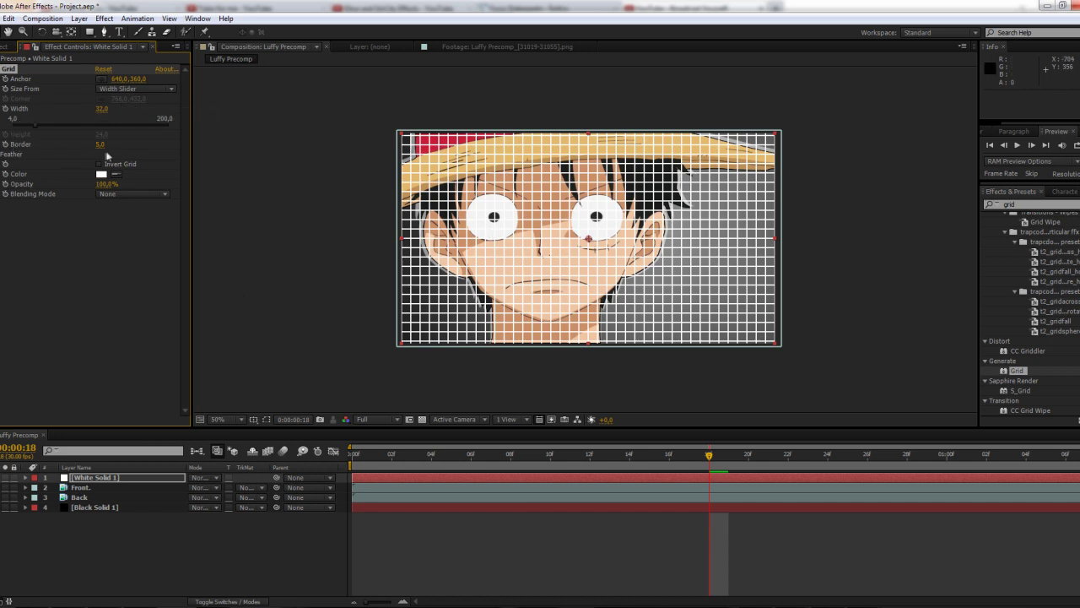
click(101, 144)
key(Return)
drag(101, 148, 92, 149)
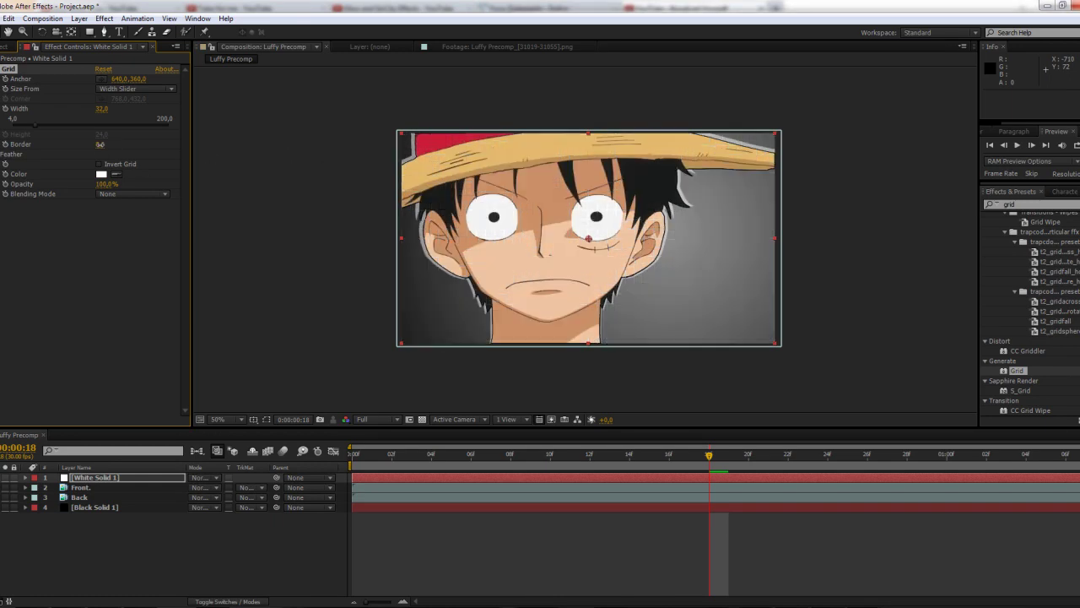
click(101, 145)
text(3)
key(Return)
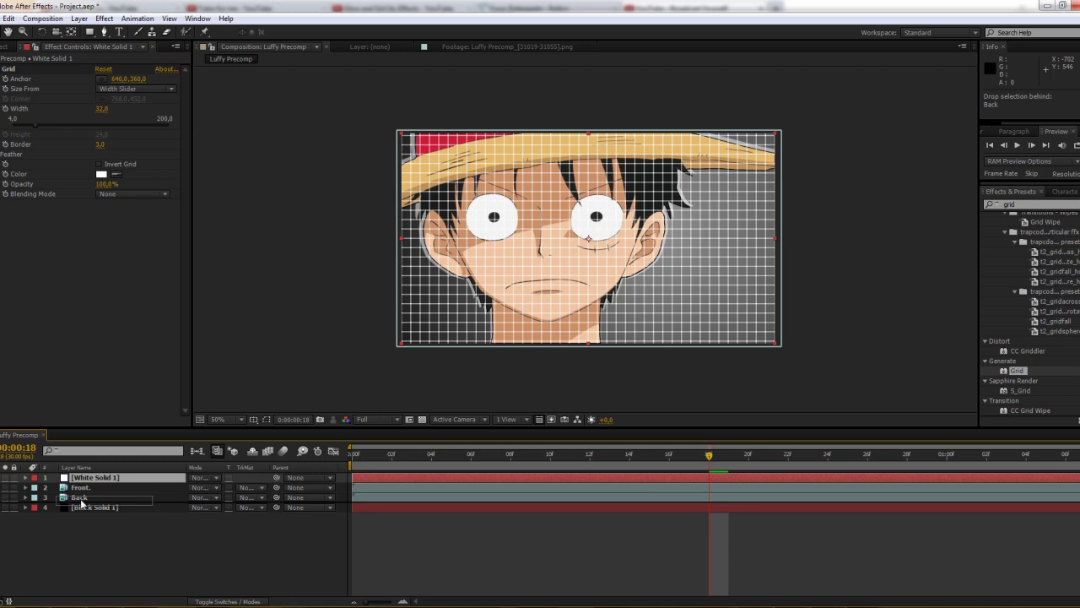
Move the grid solid below Back, rename it Grid, and pre-compose it as Grid.
drag(85, 477, 82, 503)
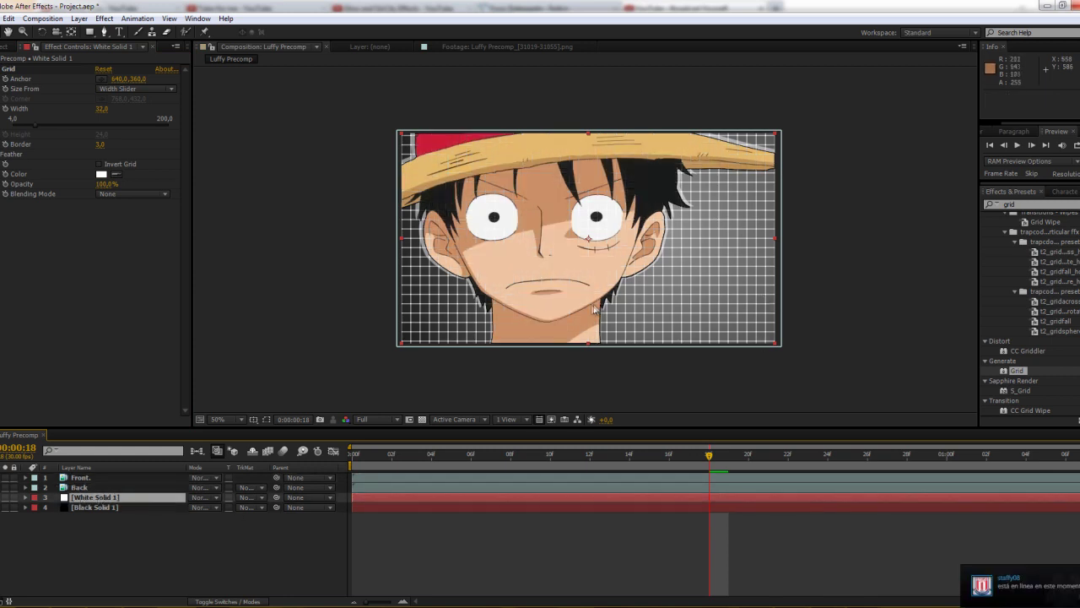
click(100, 540)
click(120, 496)
key(Return)
text(Grid)
key(Return)
click(27, 498)
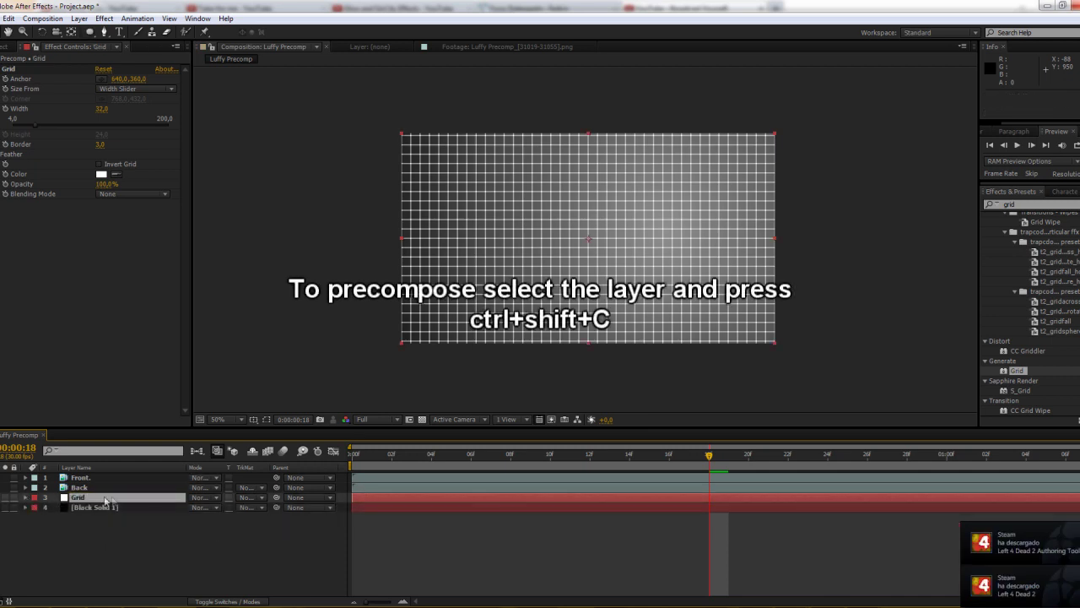
key(ctrl+shift+c)
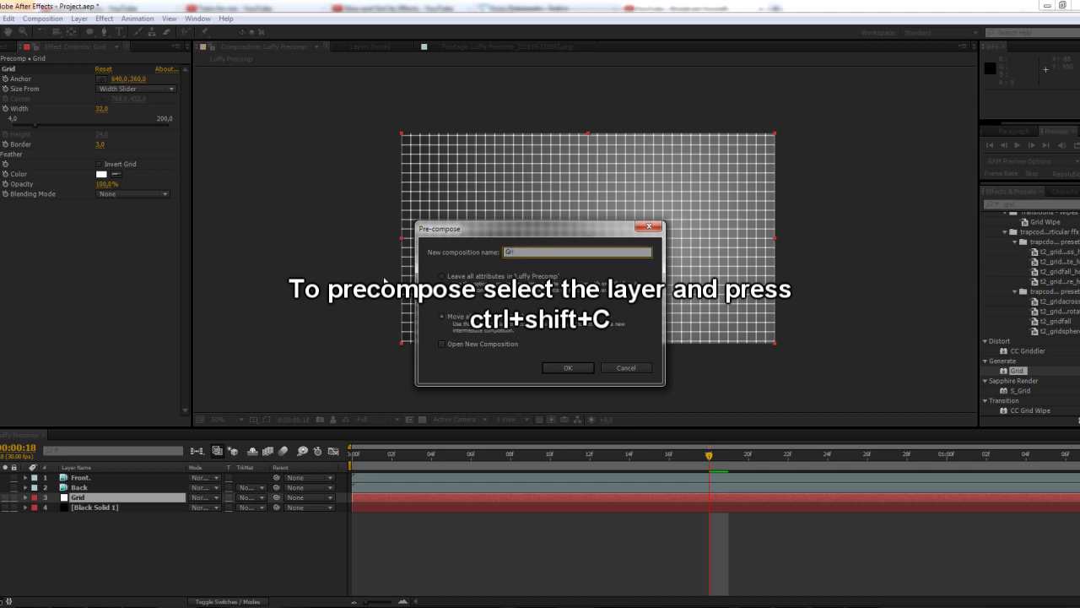
text(d)
key(Return)
Add a white Fill effect to Black Solid 1, then open the Grid precomp.
click(93, 506)
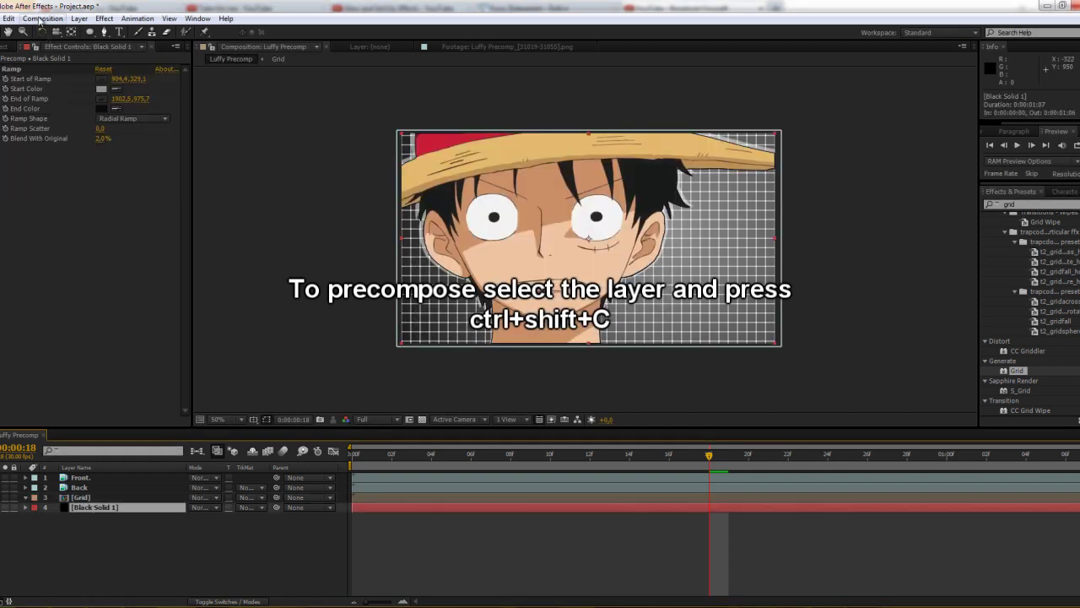
right_click(65, 184)
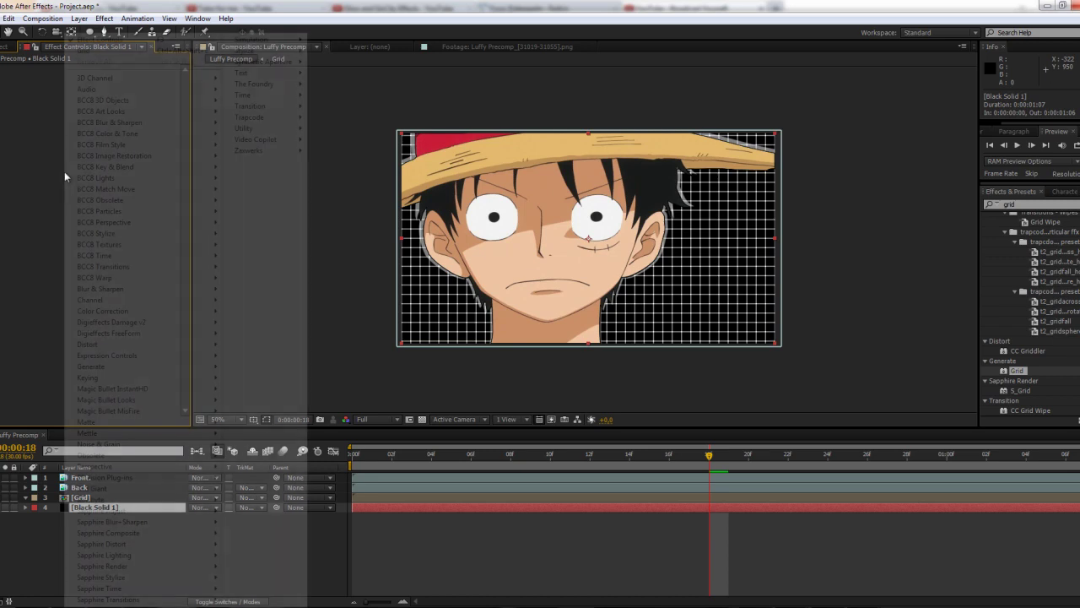
mouse_move(127, 366)
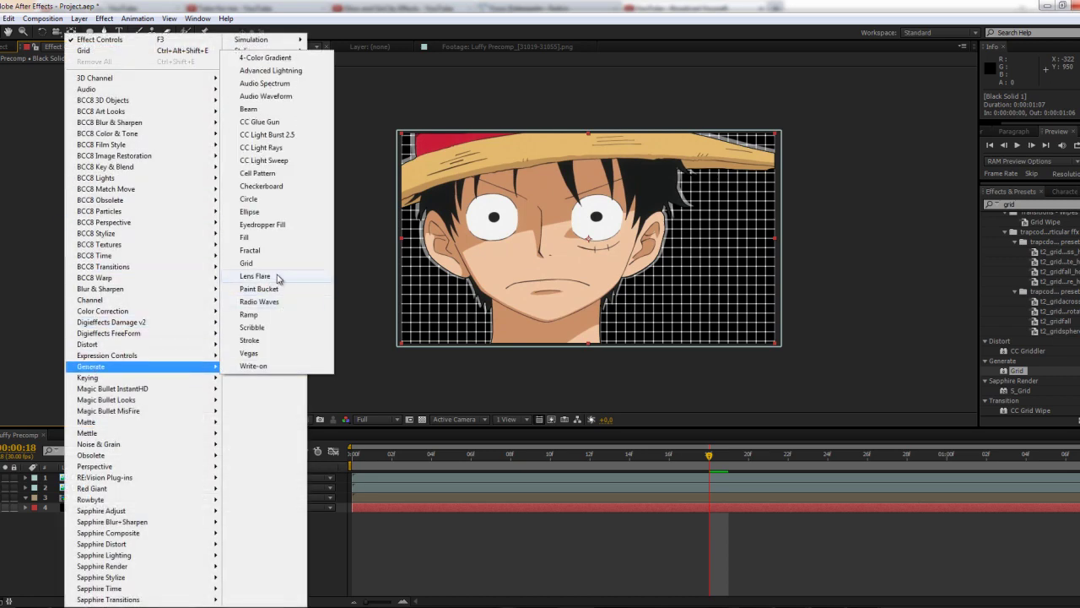
click(250, 243)
click(101, 97)
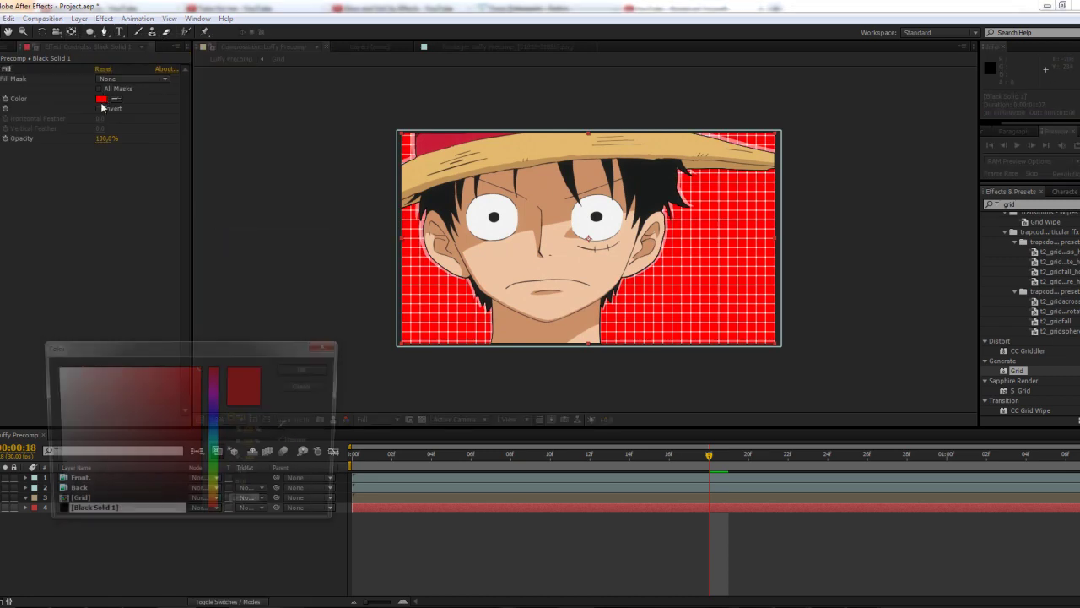
drag(120, 419, 52, 366)
click(307, 368)
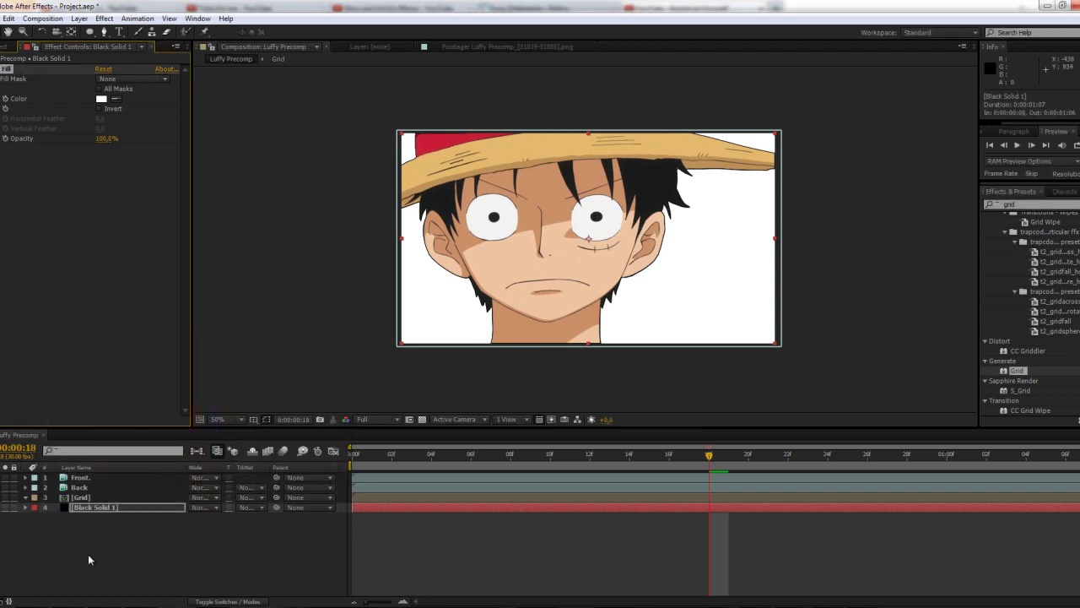
double_click(90, 497)
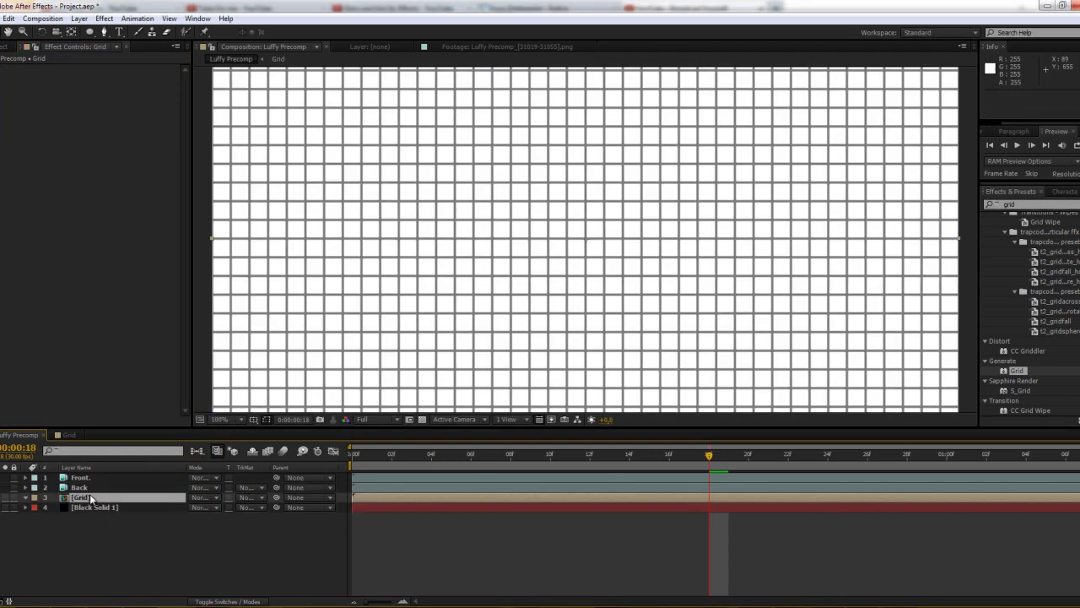
Create a white solid below the Back layer and name it Background.
right_click(79, 533)
mouse_move(118, 421)
click(279, 450)
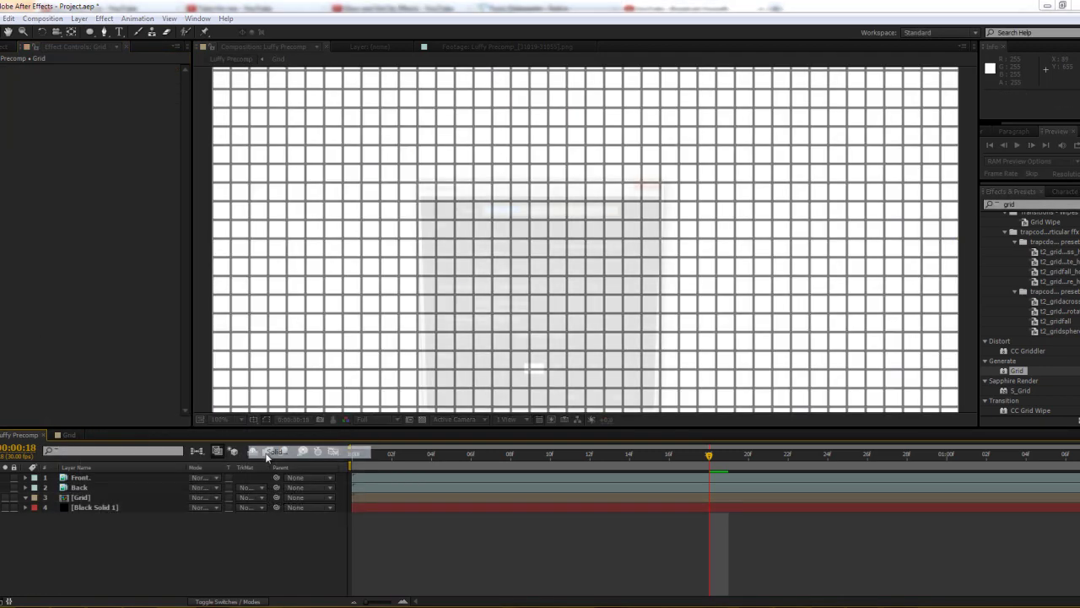
click(573, 412)
drag(110, 477, 116, 498)
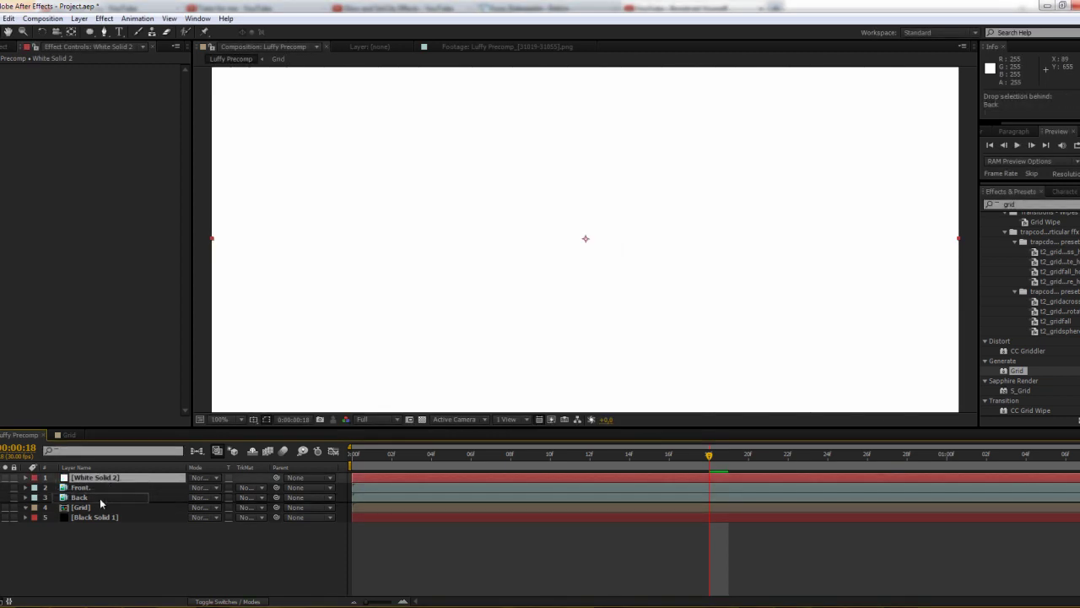
right_click(119, 496)
click(100, 498)
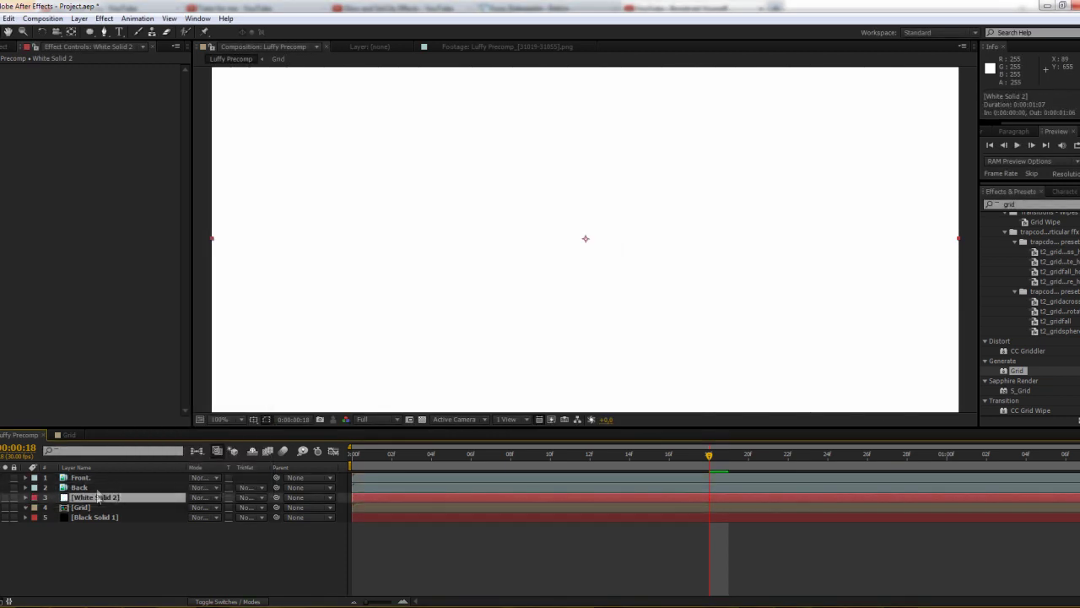
key(Return)
text(Bl)
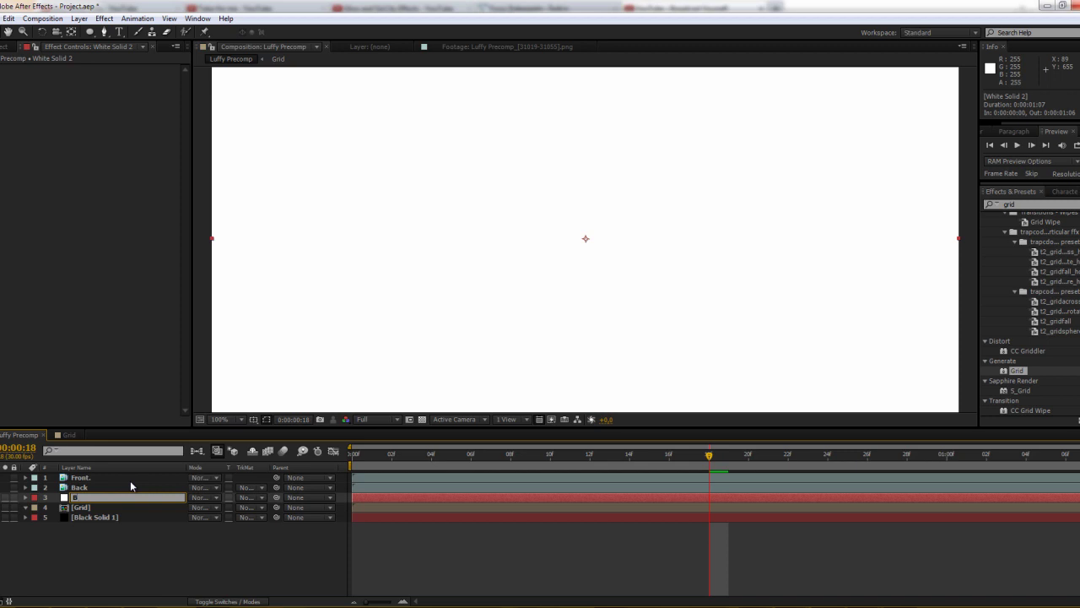
key(Return)
Check Black Solid 1's Fill, then give Background a fitted ellipse mask.
click(113, 518)
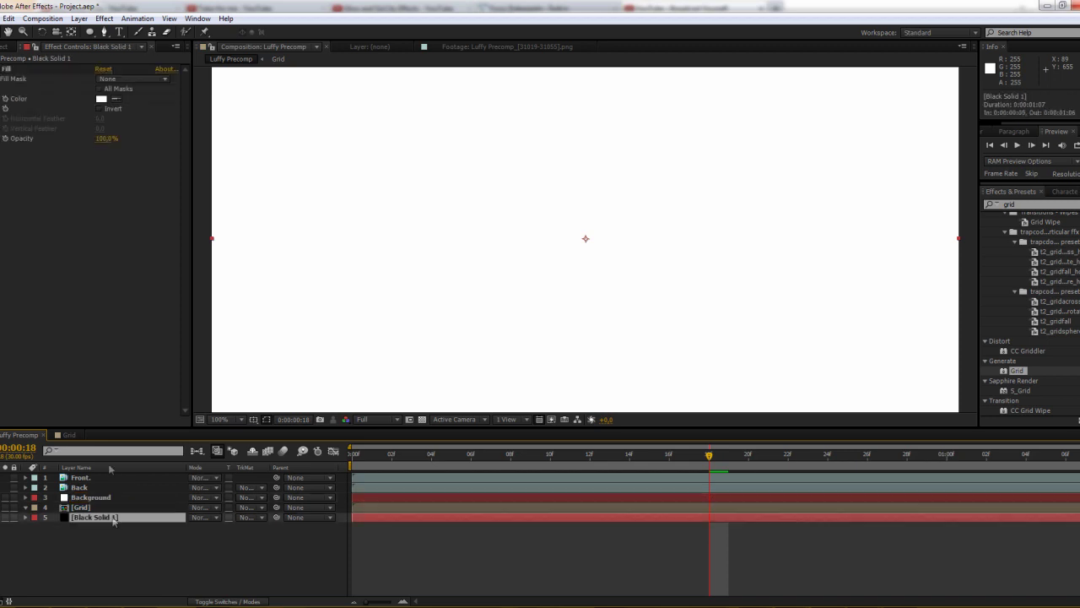
click(11, 73)
click(91, 497)
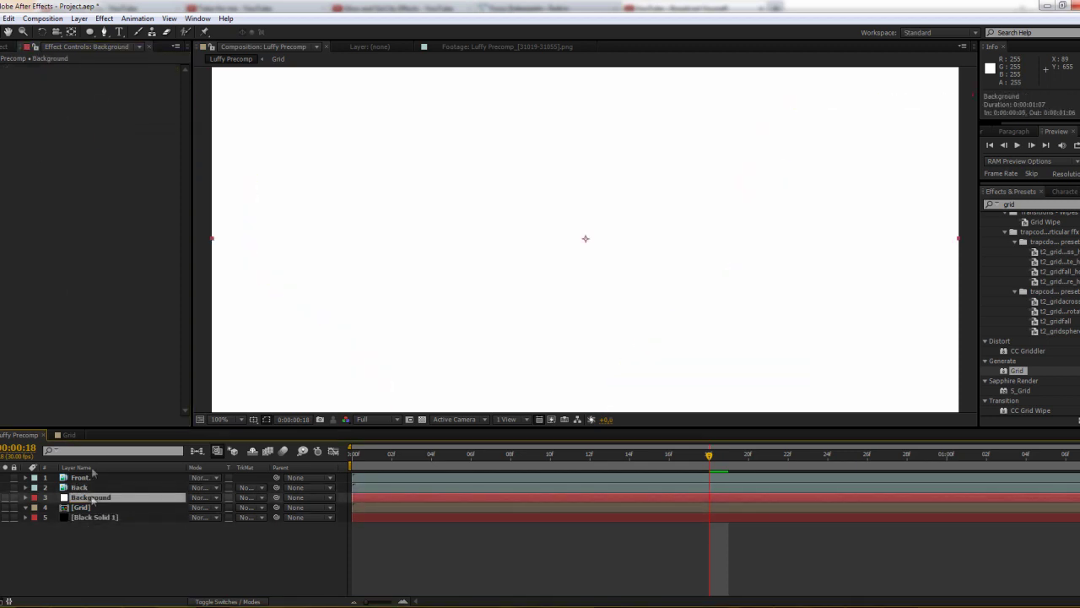
double_click(89, 32)
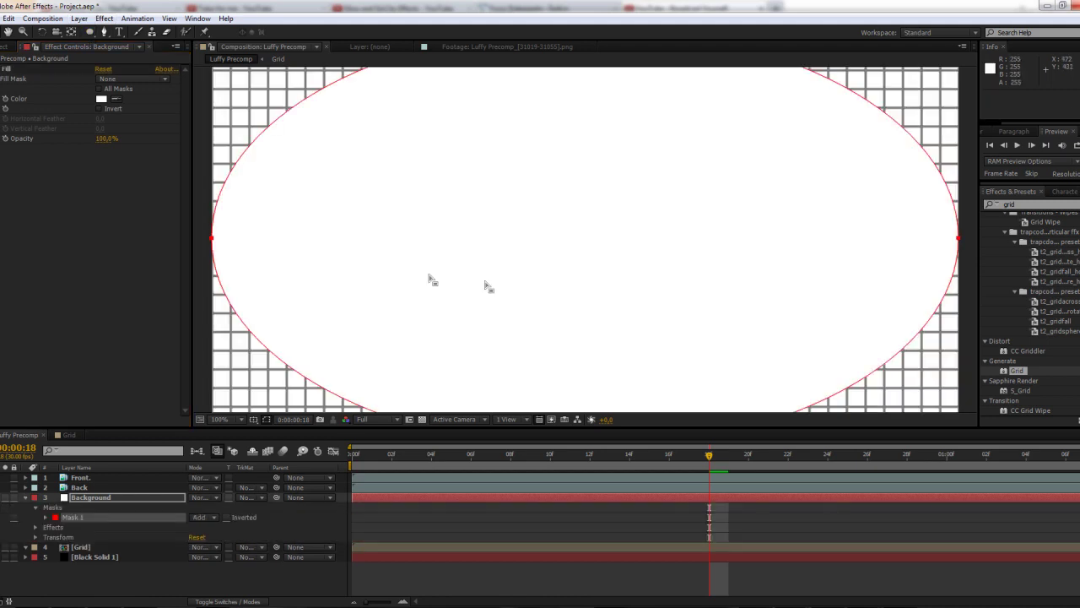
Pull the Background ellipse mask's left and right sides inward.
key(comma)
click(46, 517)
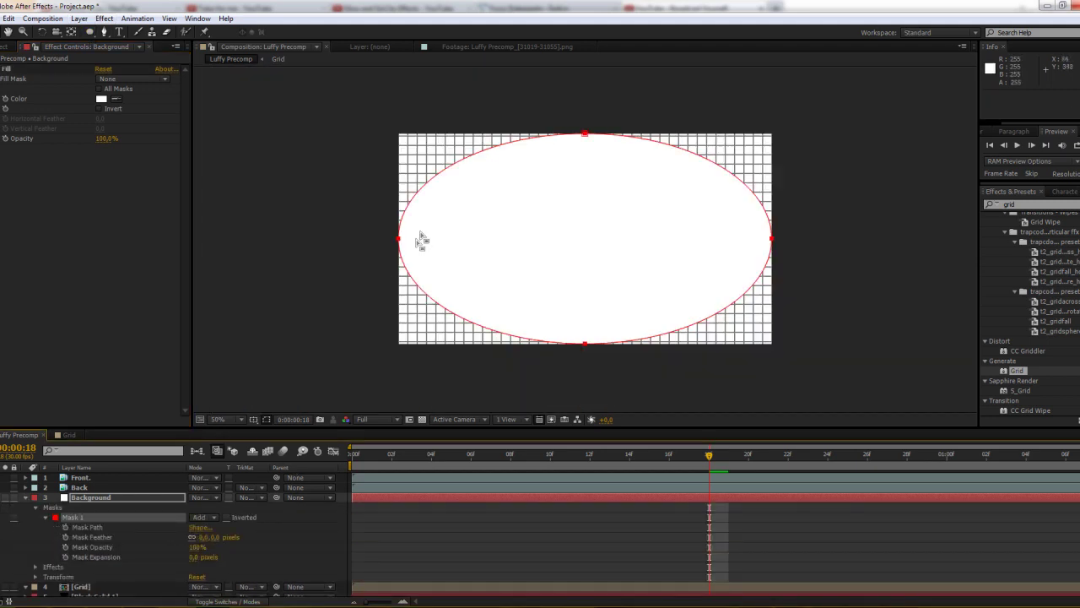
drag(398, 238, 455, 238)
key(ctrl+z)
click(402, 270)
drag(771, 238, 719, 237)
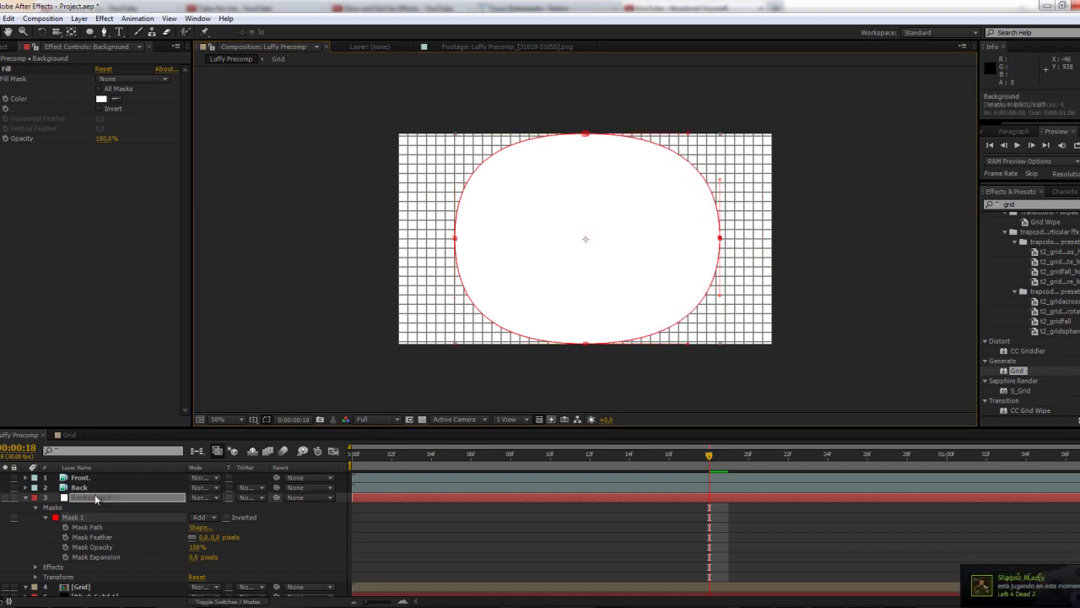
Try Background opacity at 50%, then raise it back to full.
key(t)
click(199, 507)
text(50)
key(Return)
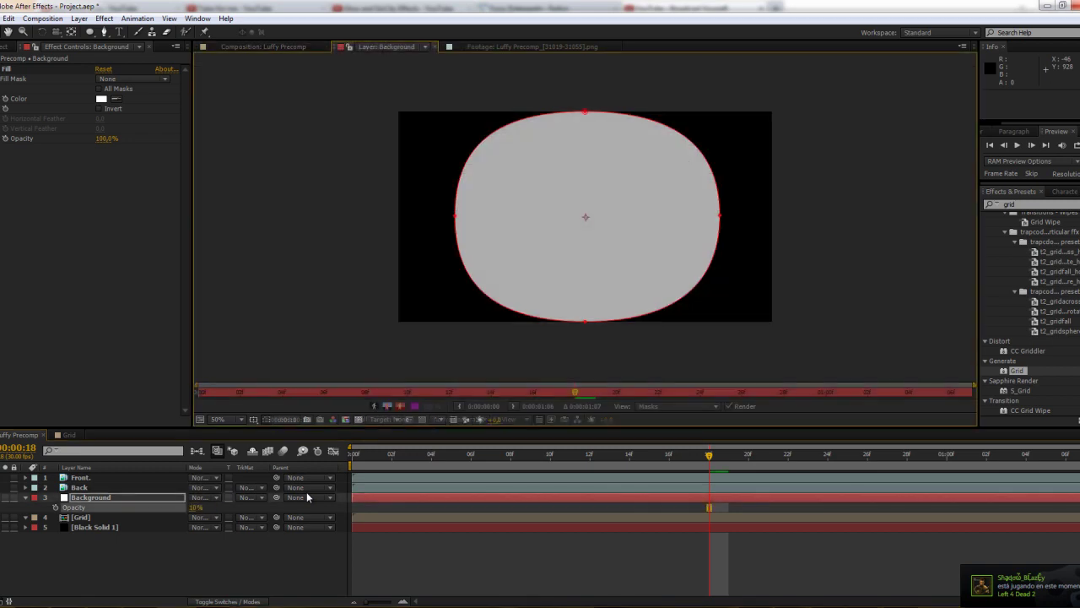
click(263, 46)
scroll(444, 248, up, 2)
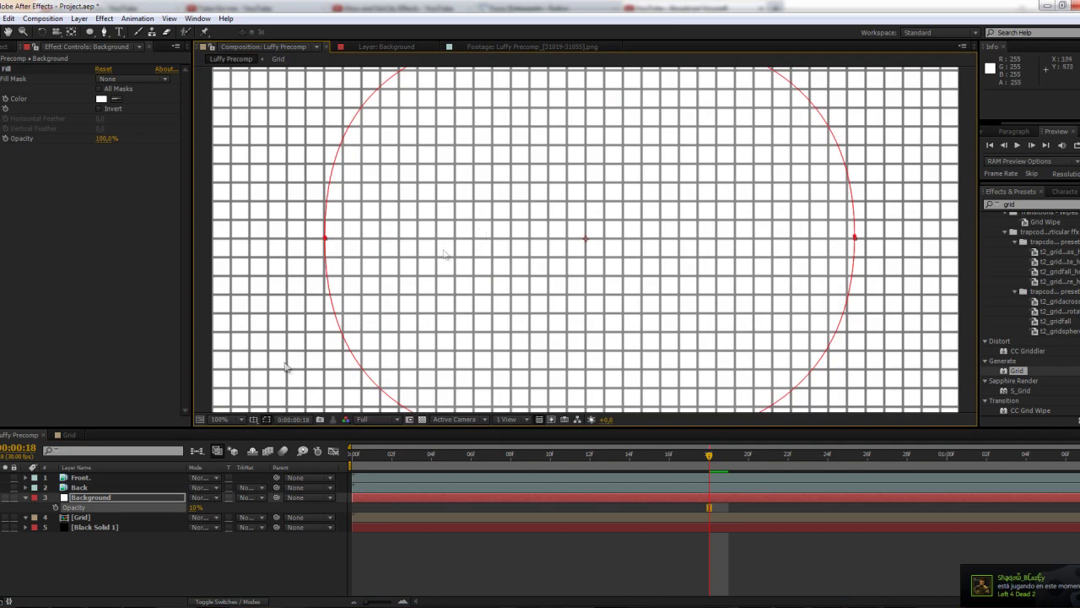
drag(196, 506, 410, 509)
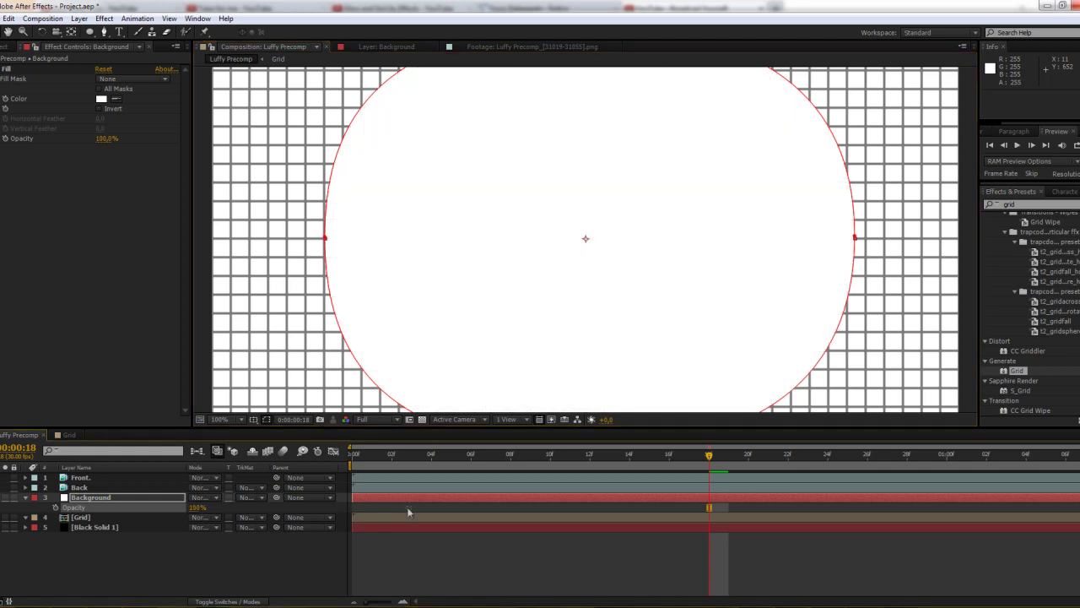
Feather the Background mask to 328 pixels and widen its left and right sides.
key(m)
key(m)
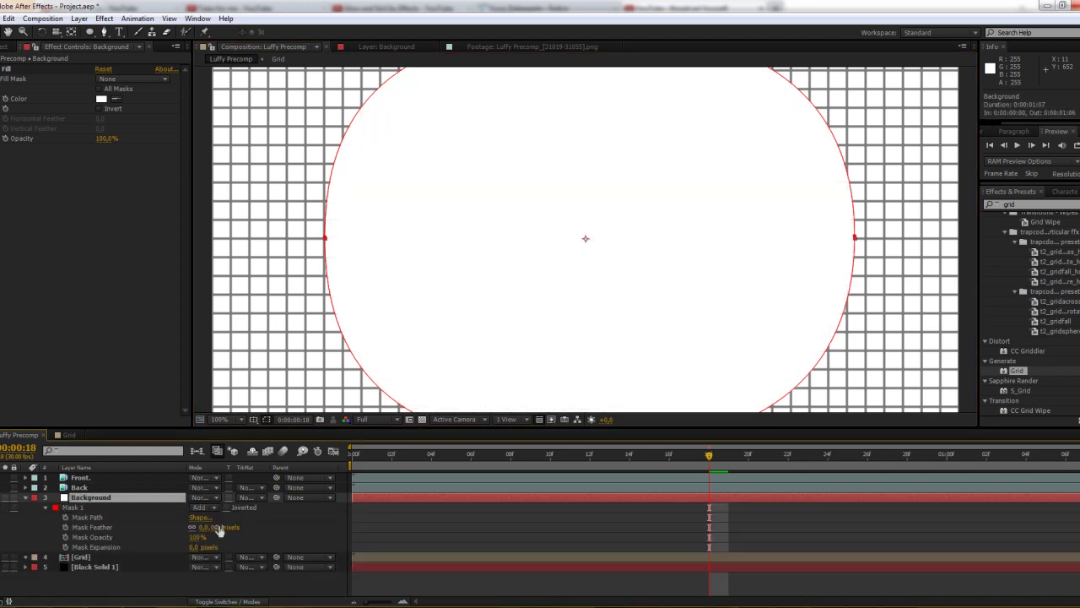
drag(217, 527, 384, 526)
scroll(535, 294, down, 2)
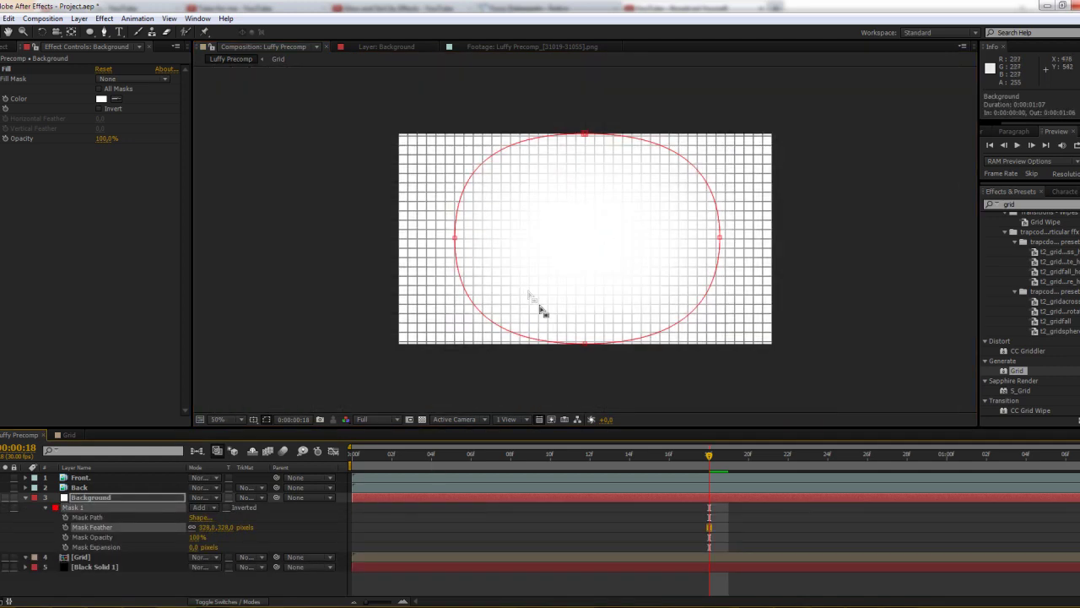
drag(455, 238, 436, 238)
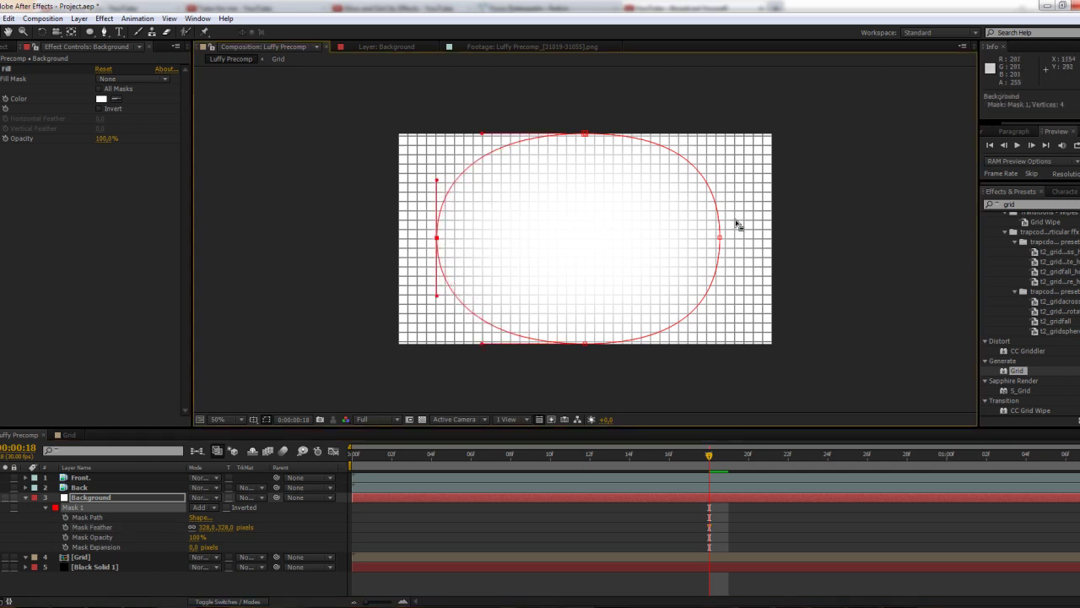
drag(720, 241, 740, 236)
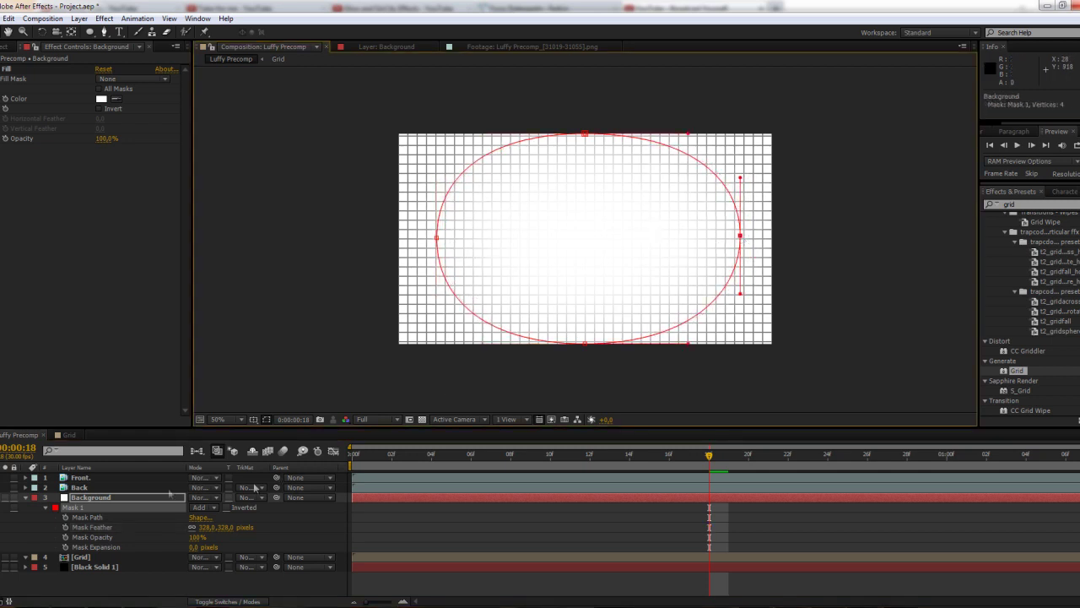
Lower Background opacity to 55%, compare with the reference frame, then set it to about 78%.
key(t)
drag(196, 507, 165, 507)
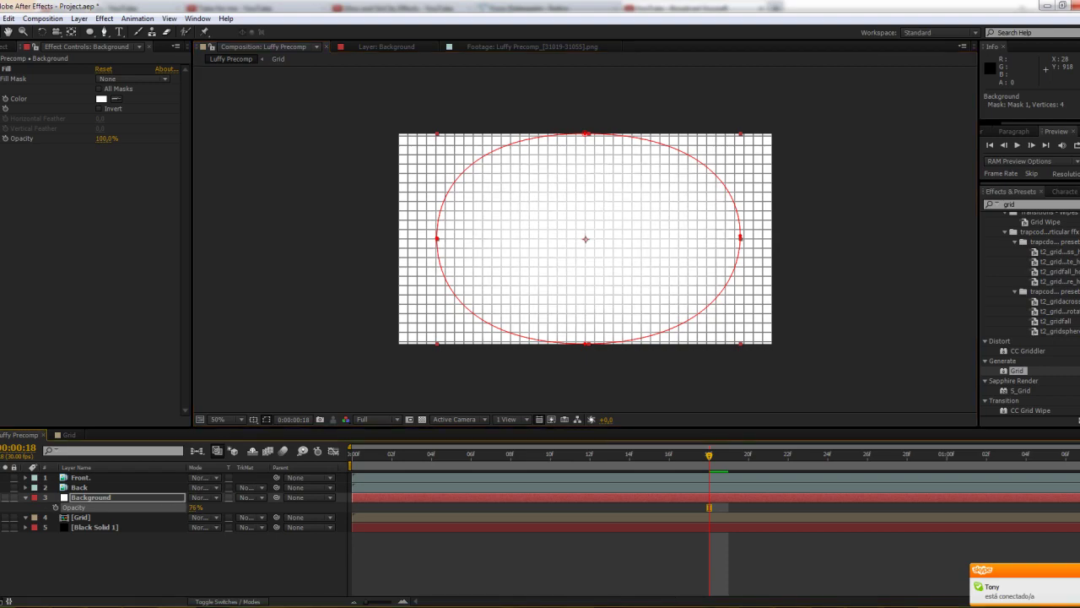
scroll(499, 428, up, 1)
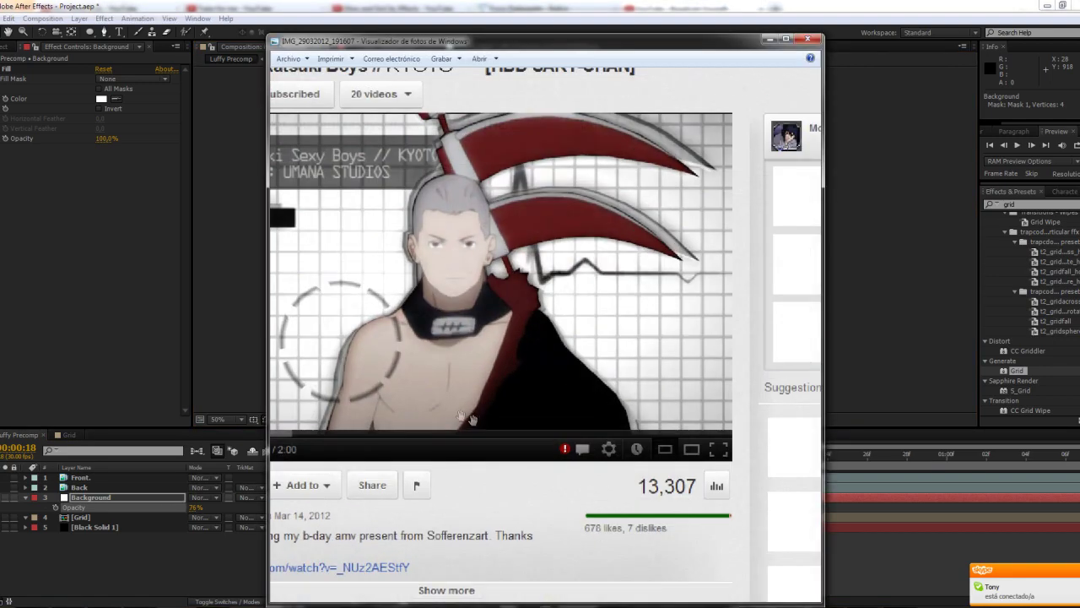
drag(498, 429, 582, 418)
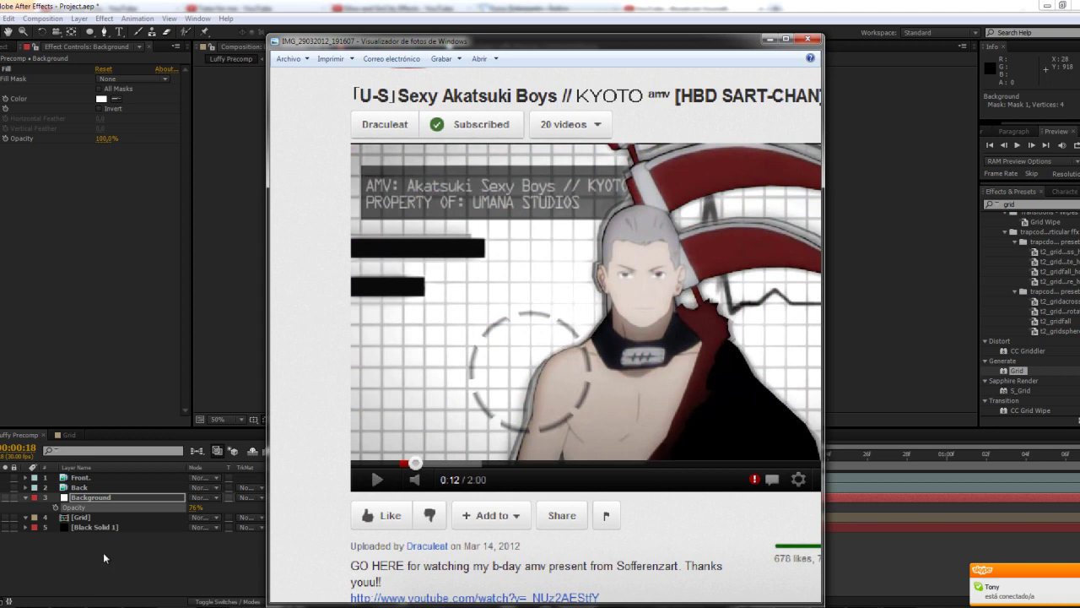
click(146, 551)
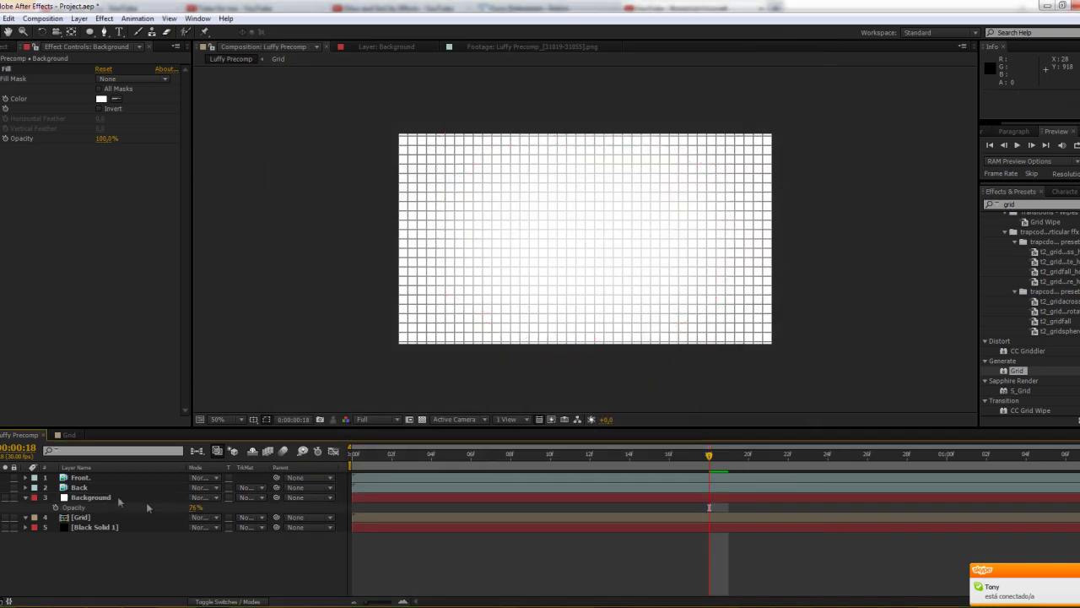
drag(194, 509, 203, 506)
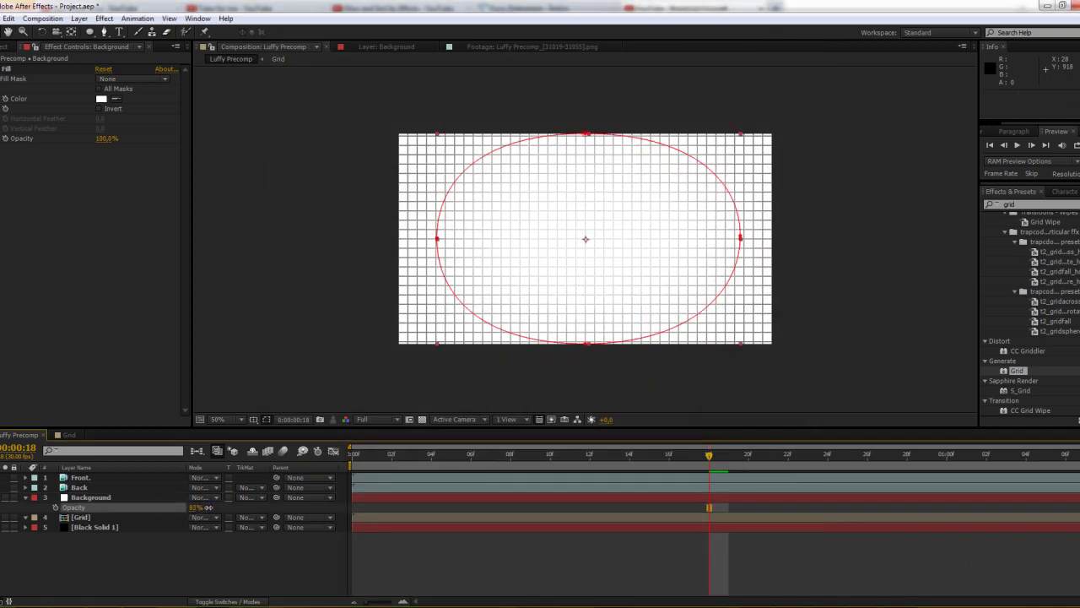
Raise the Background mask feather to about 465 and preview the softer vignette.
click(90, 497)
key(m)
key(m)
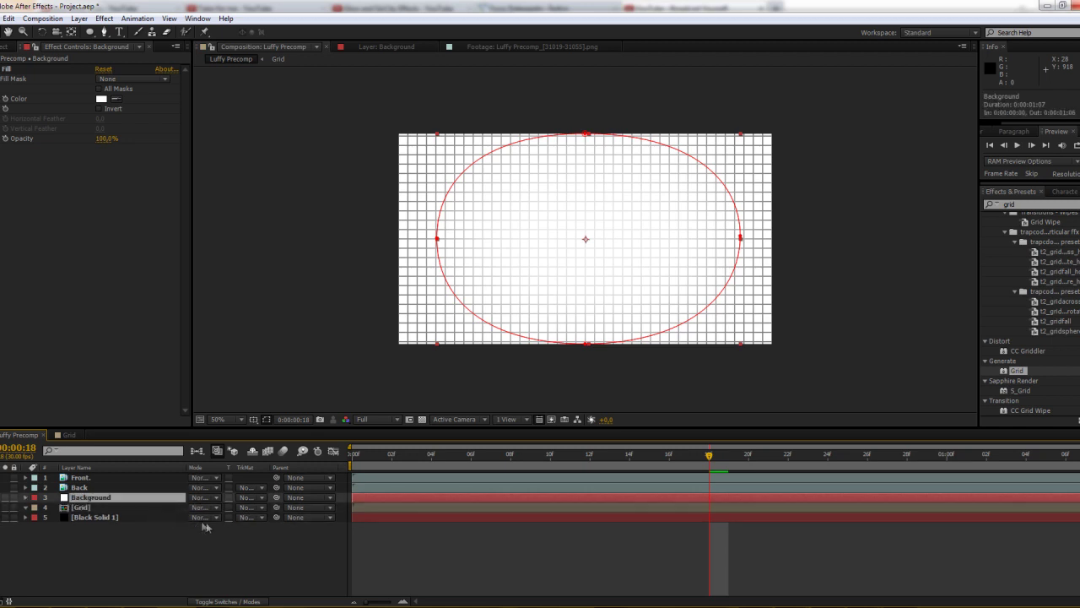
drag(224, 532, 328, 526)
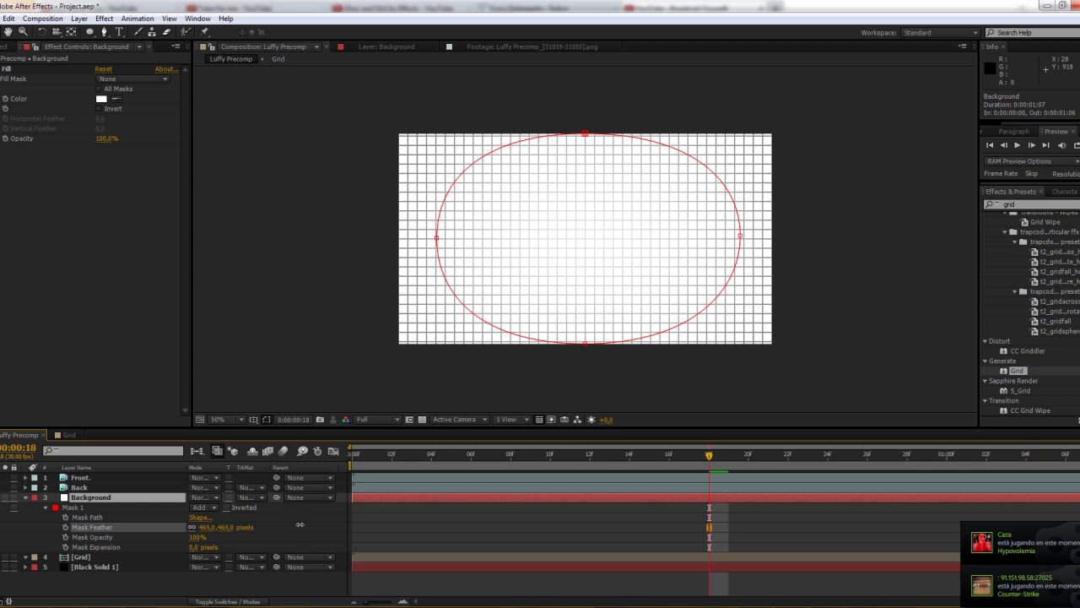
drag(300, 524, 298, 524)
click(24, 498)
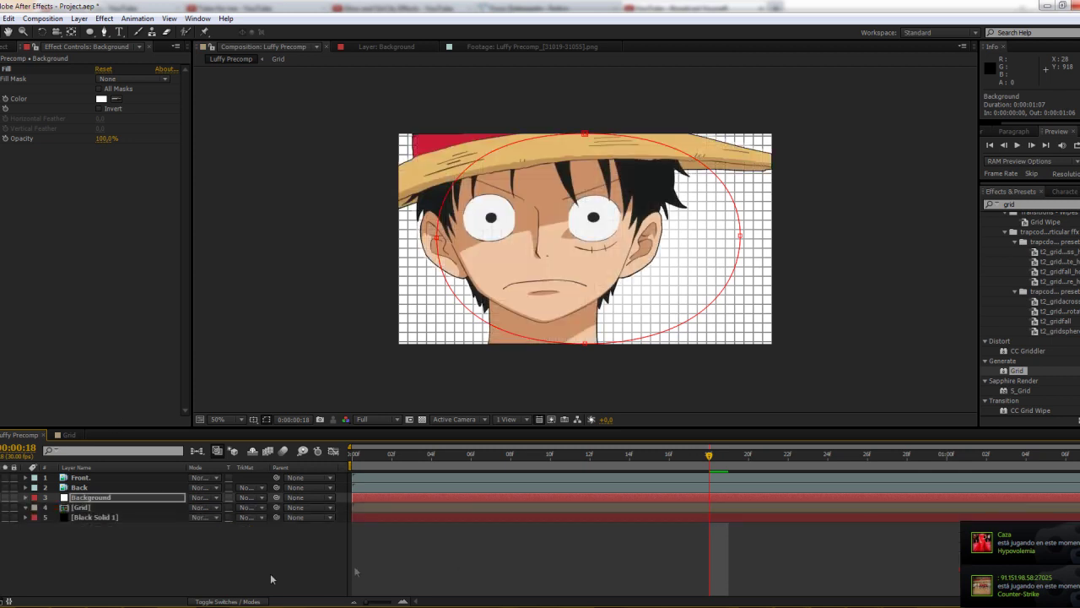
click(208, 554)
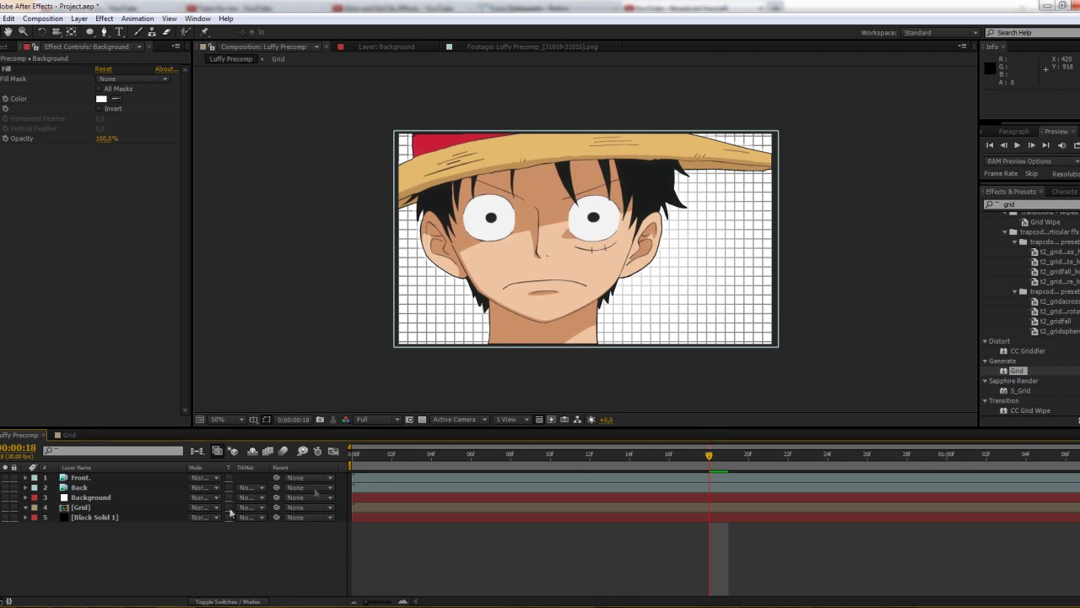
Stretch the Background mask's right, left and bottom edges outward past the frame.
click(85, 508)
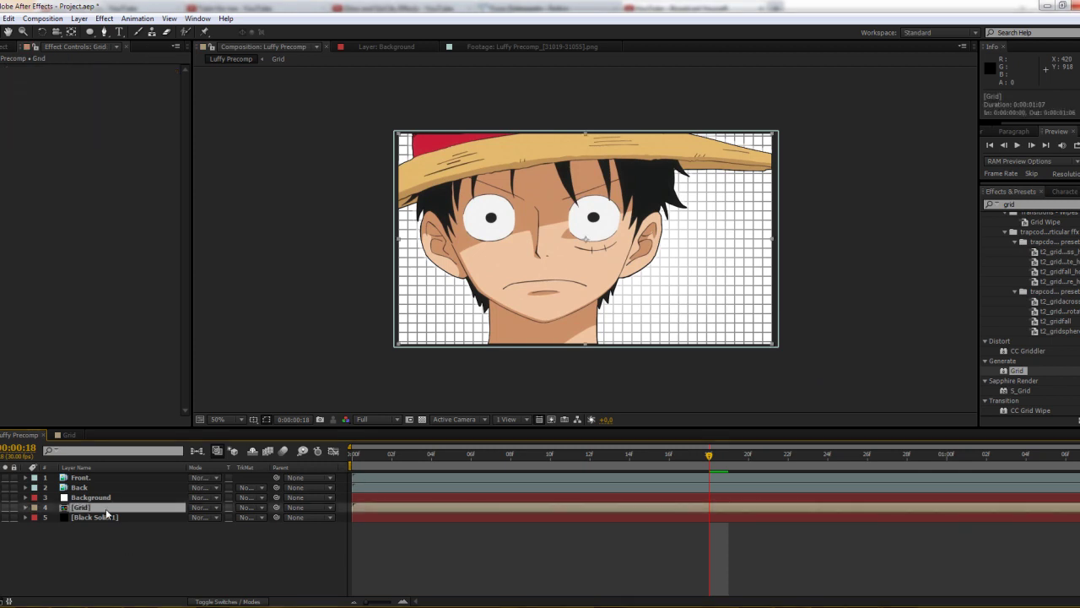
click(102, 497)
key(m)
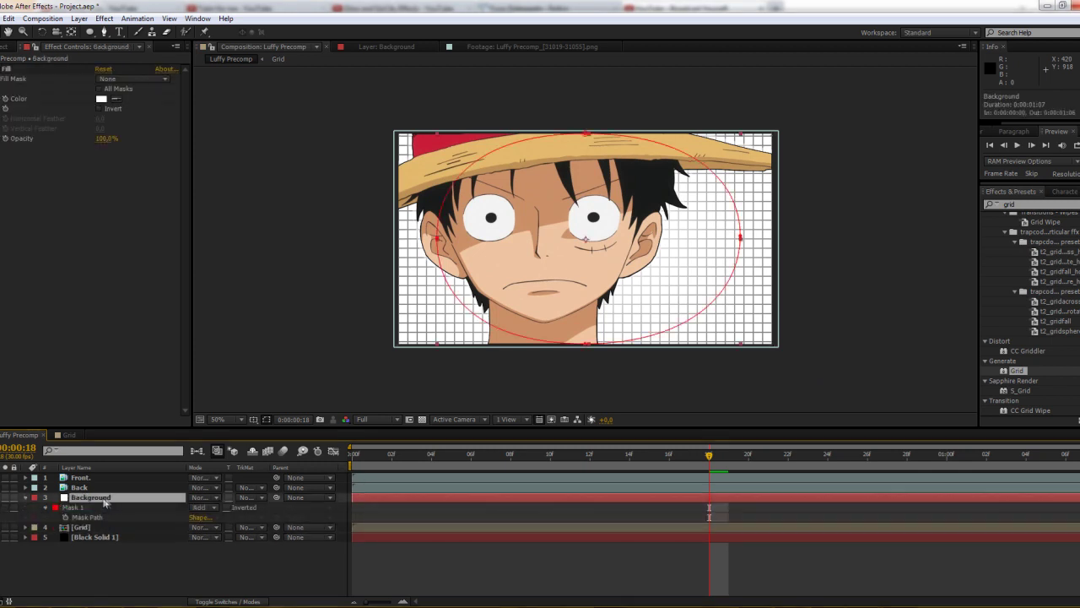
drag(741, 241, 786, 233)
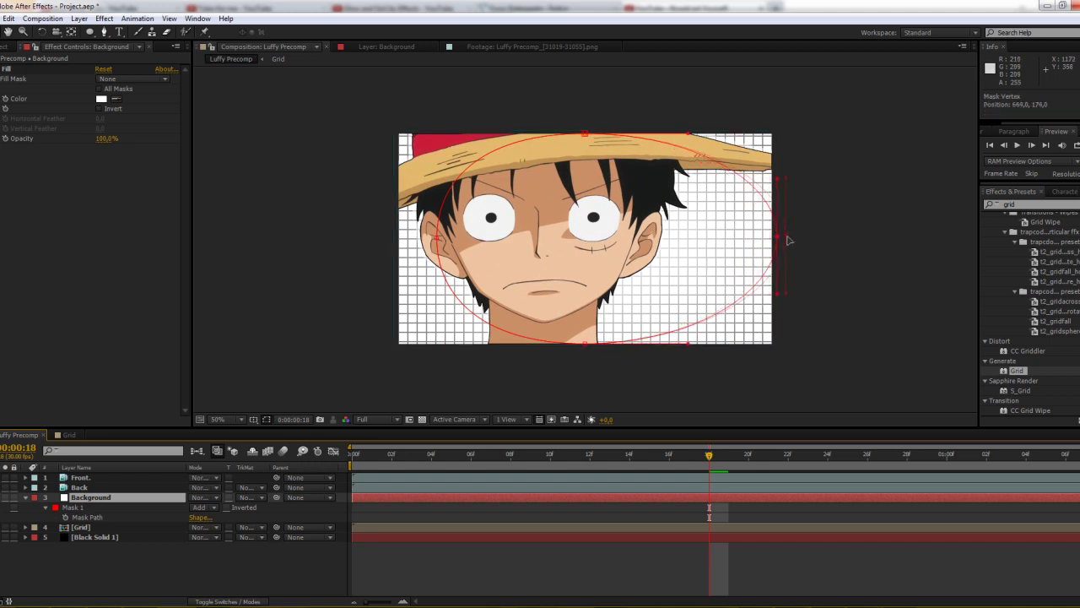
drag(439, 240, 370, 241)
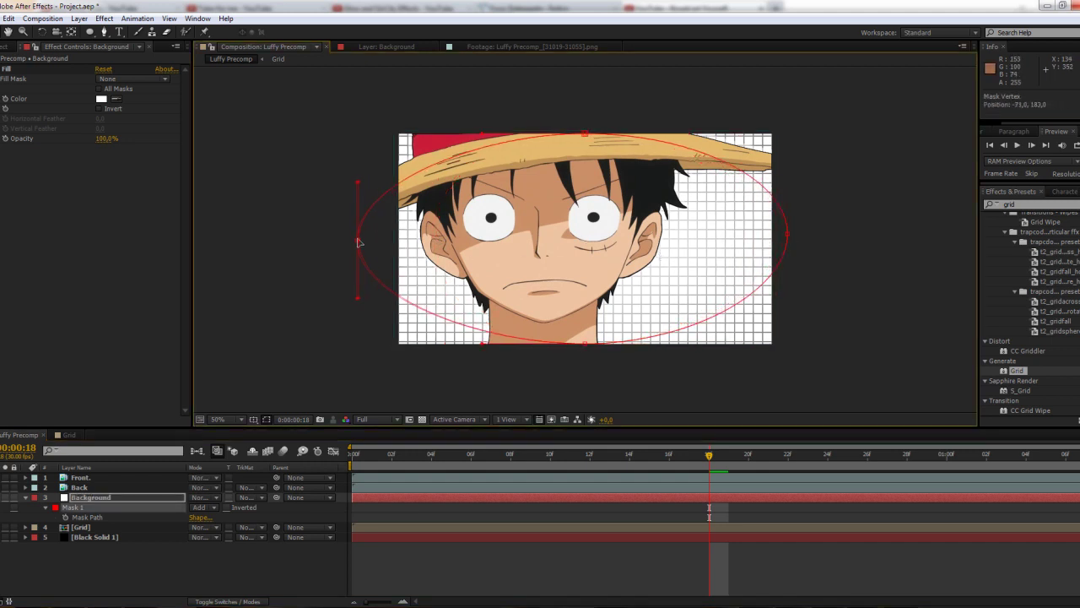
drag(584, 343, 585, 354)
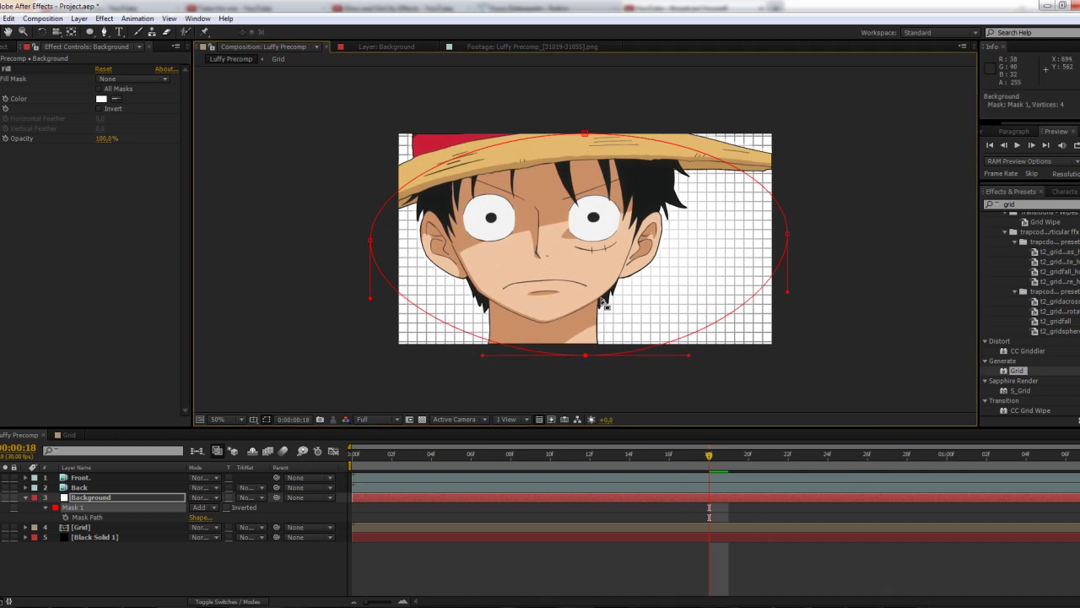
click(53, 546)
click(25, 497)
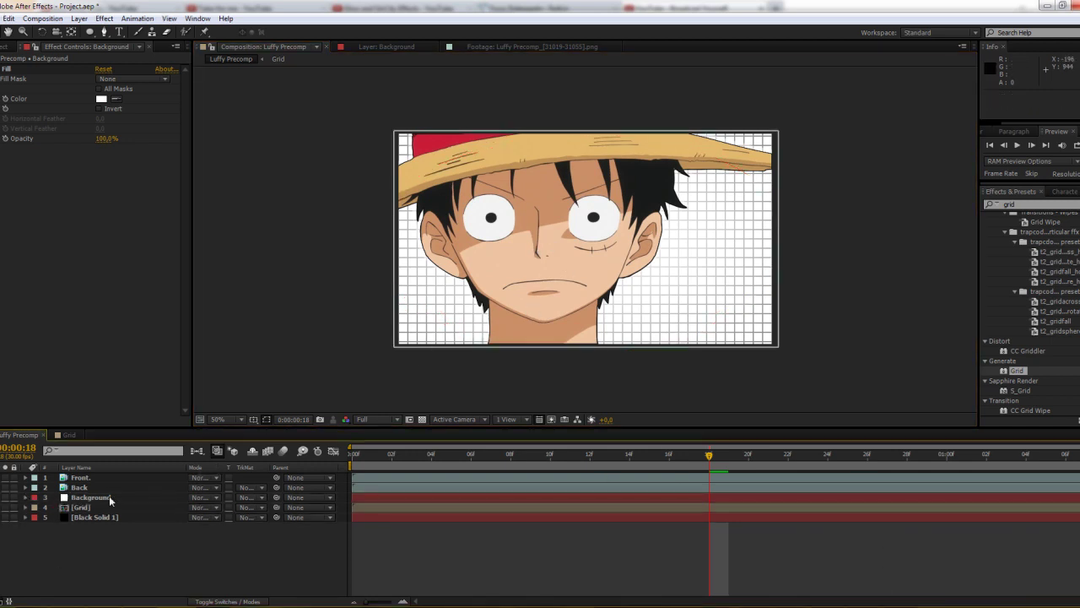
Change the Back layer's Fill colour to grey 9B9B9B.
click(118, 488)
click(102, 99)
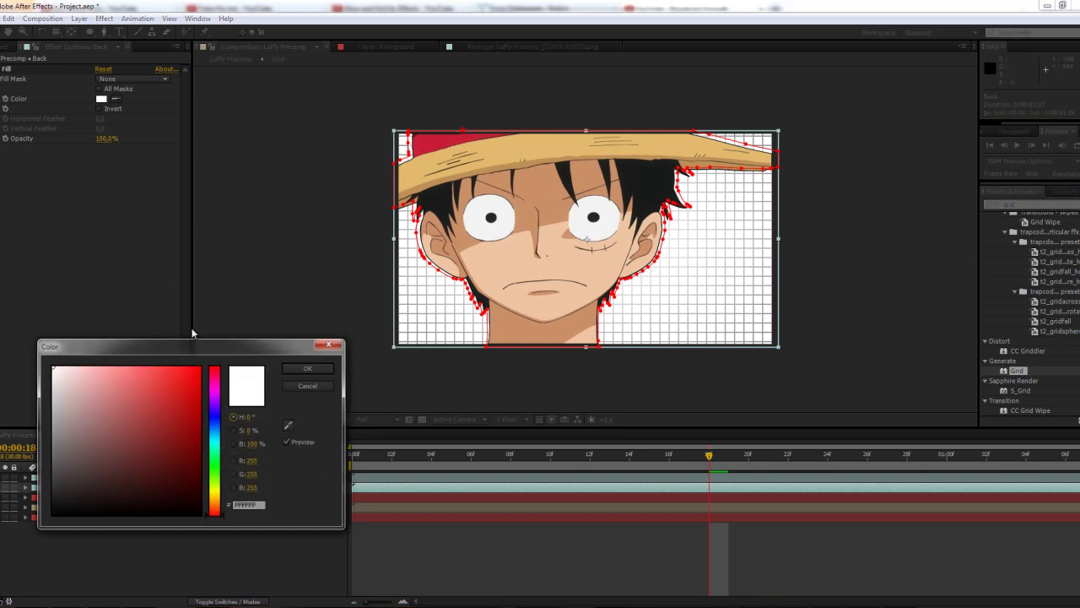
drag(81, 456, 42, 427)
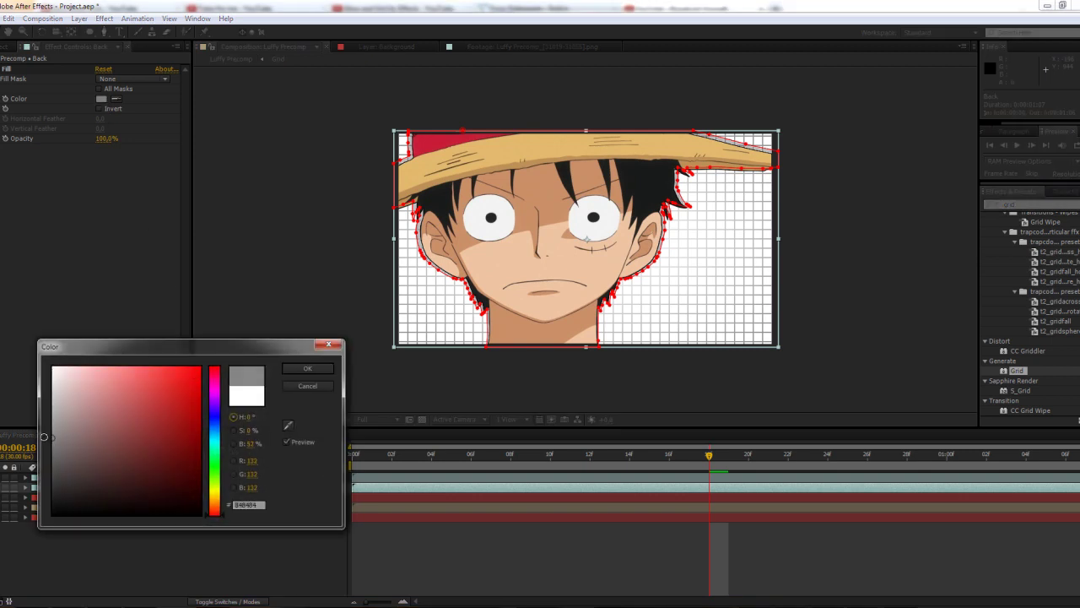
click(308, 370)
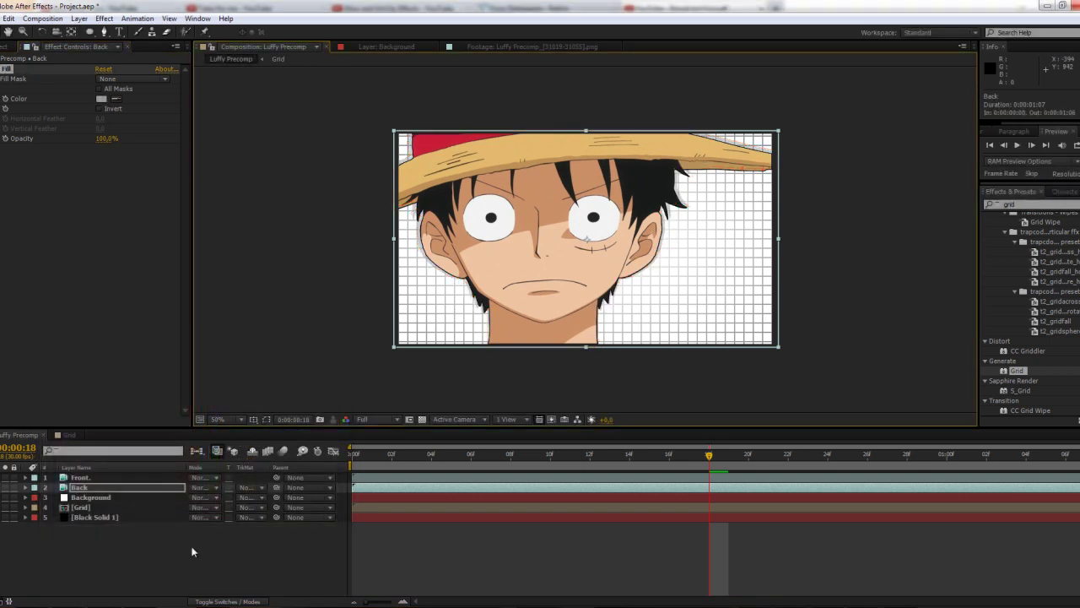
Lower the Back layer's opacity to about 56%.
key(t)
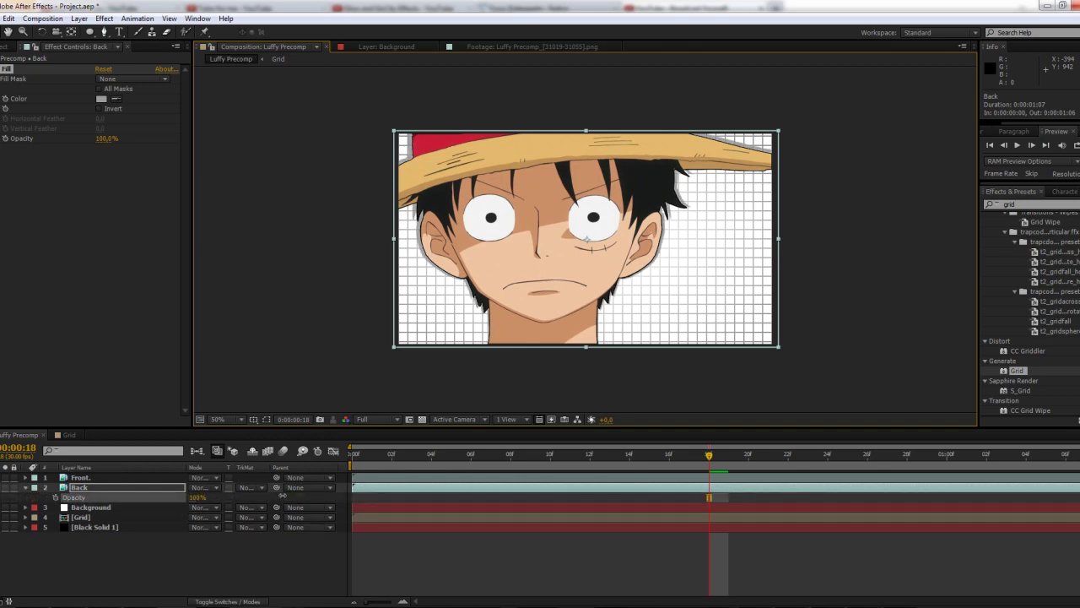
drag(342, 494, 308, 490)
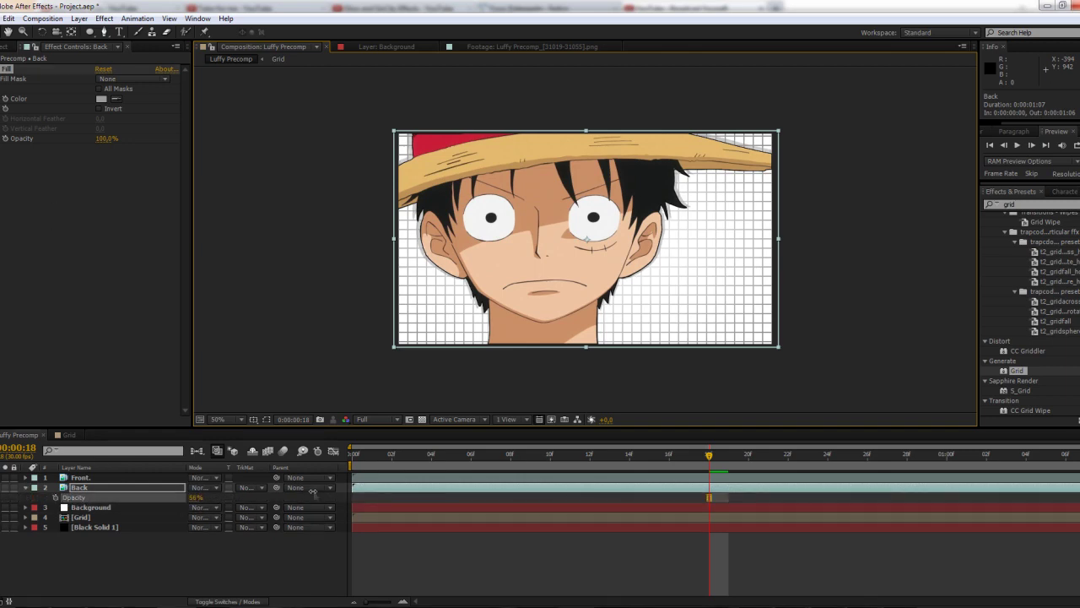
drag(504, 244, 550, 237)
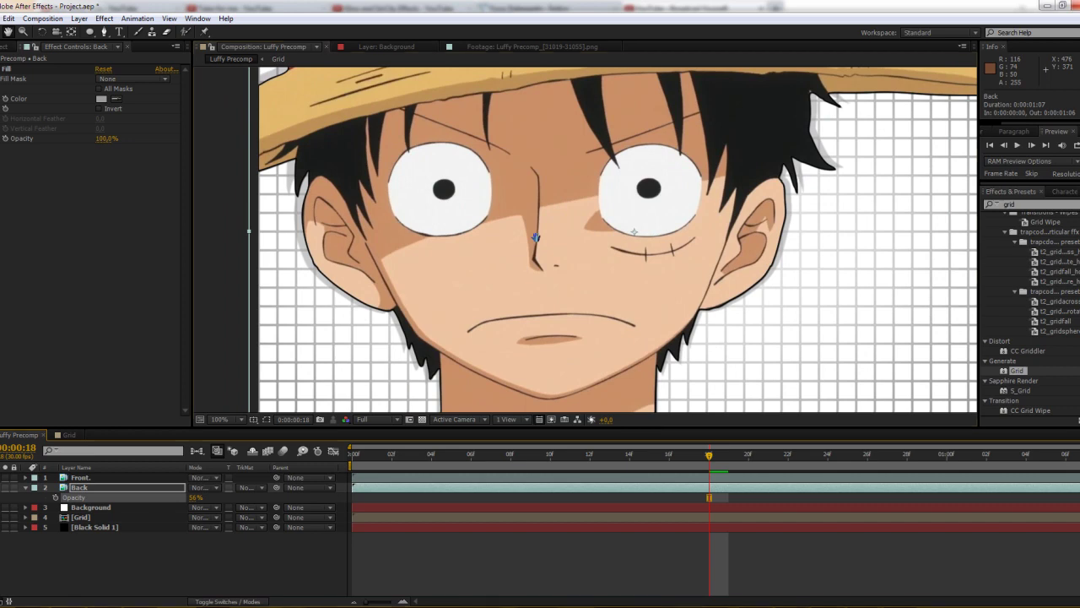
click(35, 488)
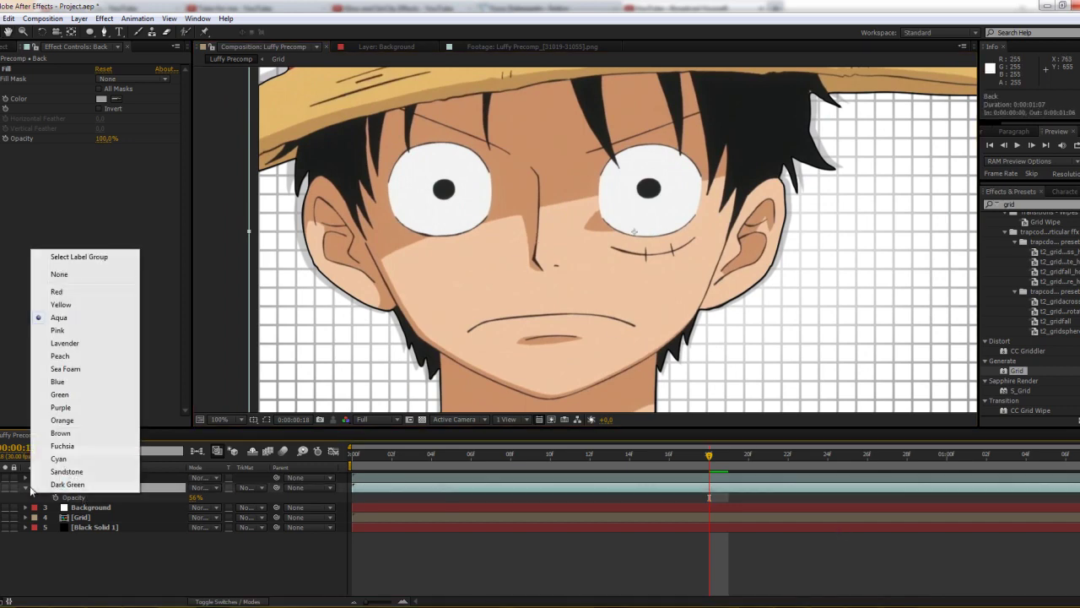
click(25, 487)
Duplicate the Back layer and scale the new Back 2 to 102%.
key(ctrl+d)
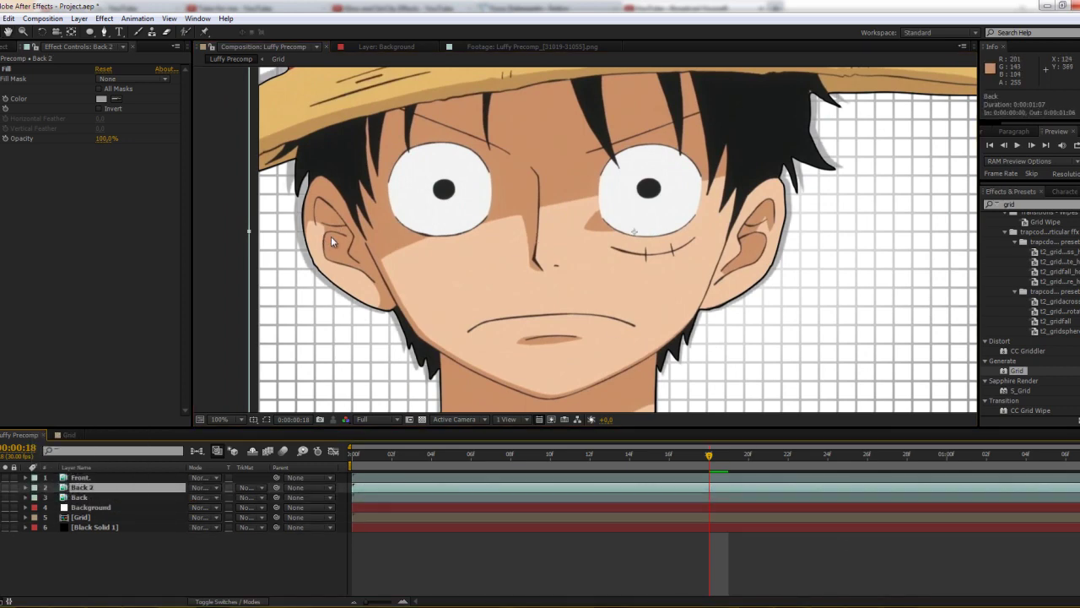
key(alt+shift+s)
click(227, 497)
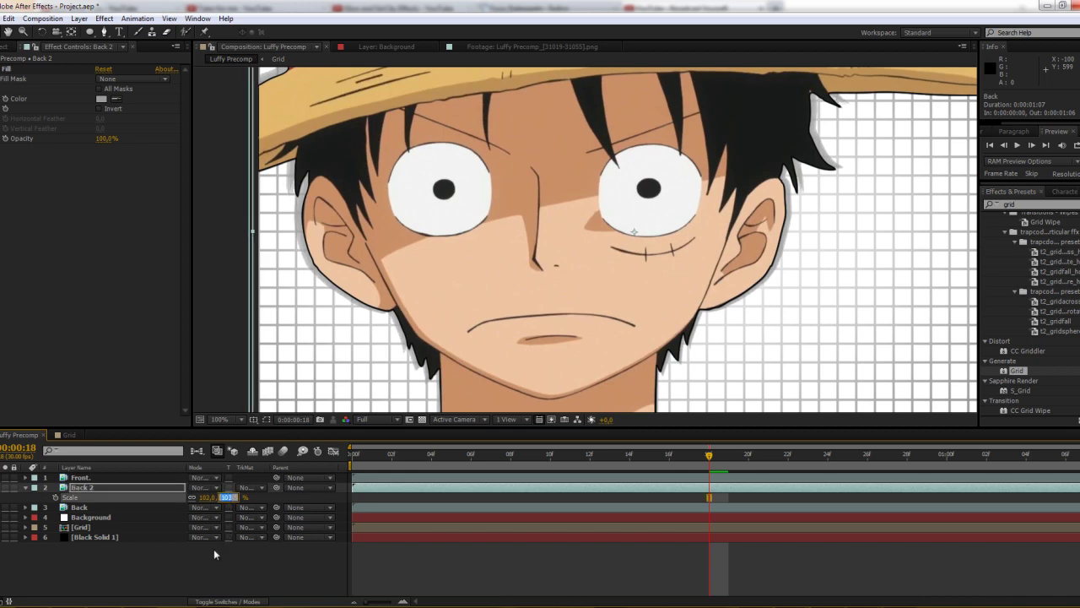
text(102)
click(206, 556)
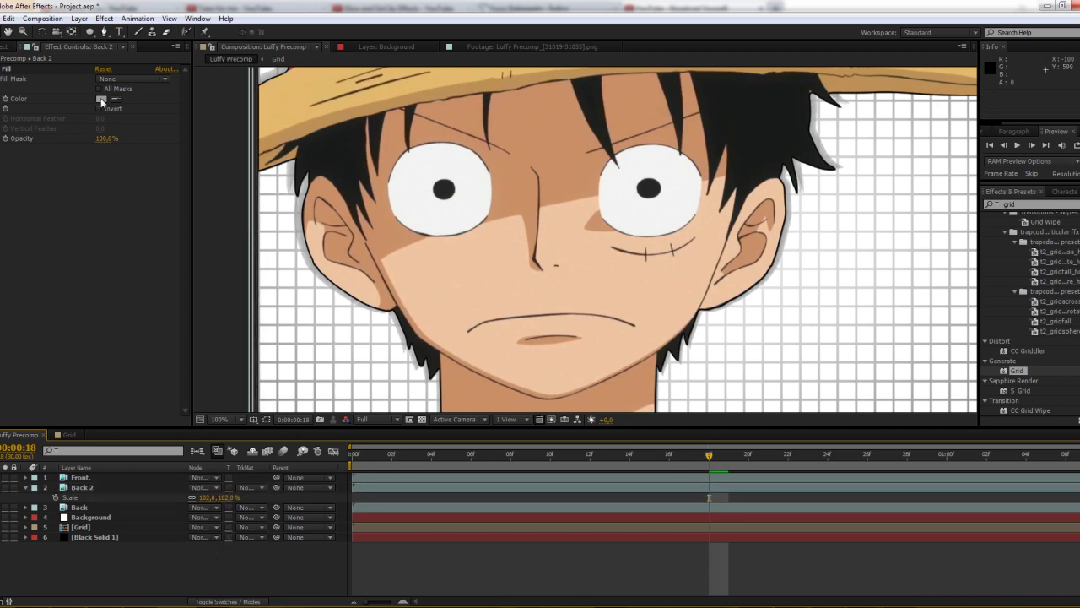
Fill Back 2 with mid grey, keeping its scale at 102%.
click(101, 99)
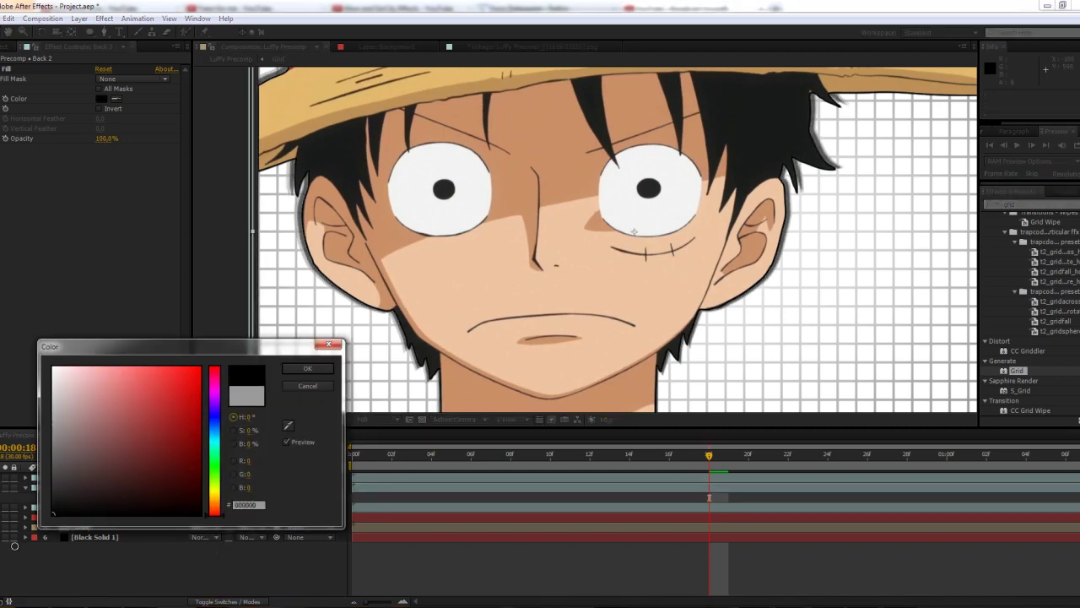
click(53, 444)
click(329, 371)
click(228, 497)
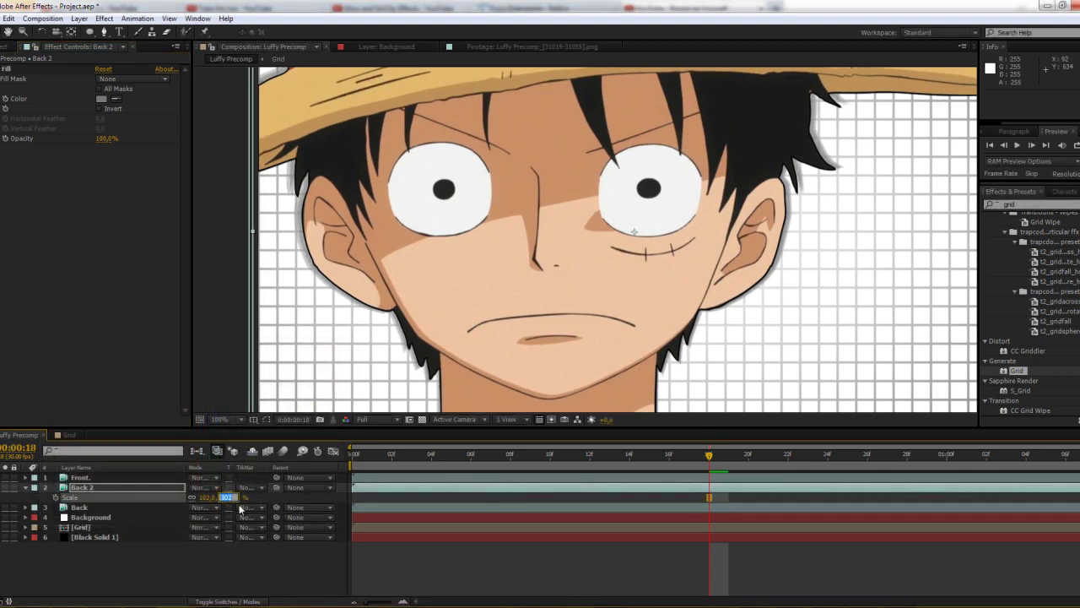
key(Down)
key(Up)
key(Return)
Scale the original Back layer to 104% and check the wider outlines.
scroll(358, 197, down, 2)
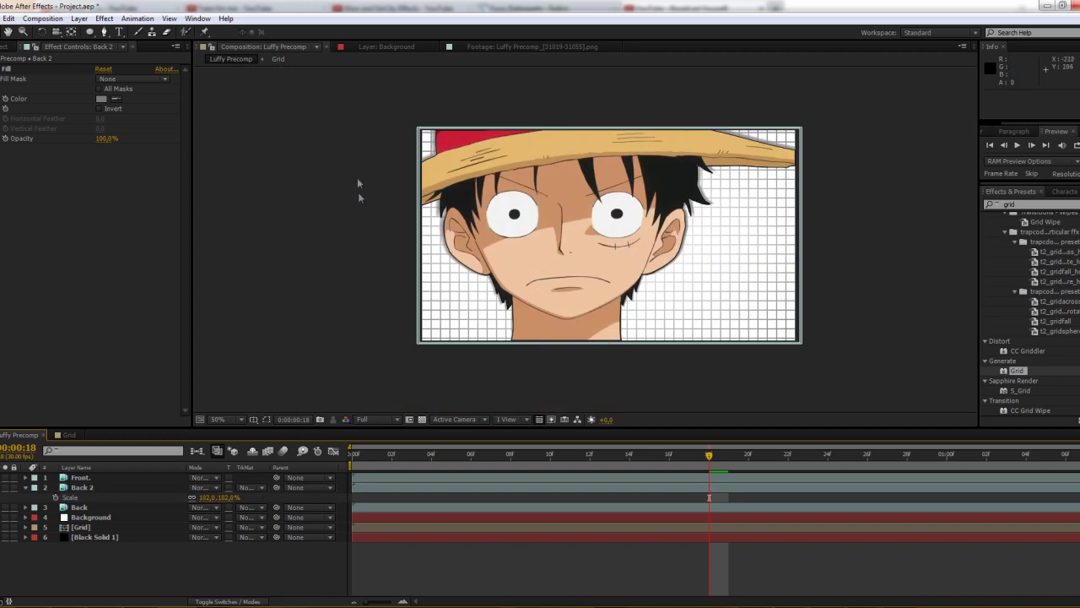
click(100, 507)
key(s)
click(228, 516)
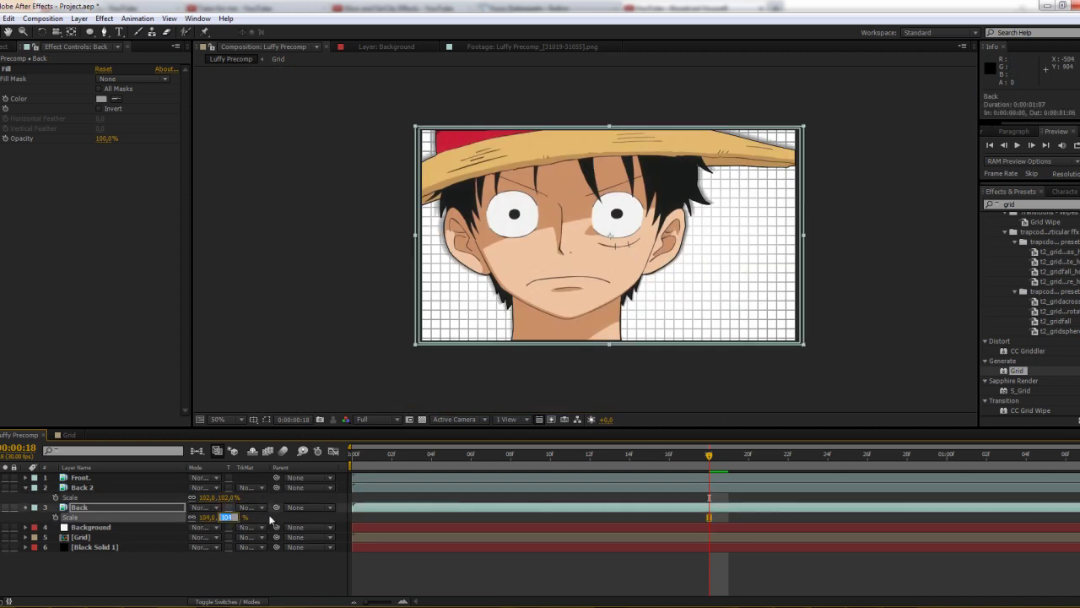
key(Return)
scroll(513, 254, up, 2)
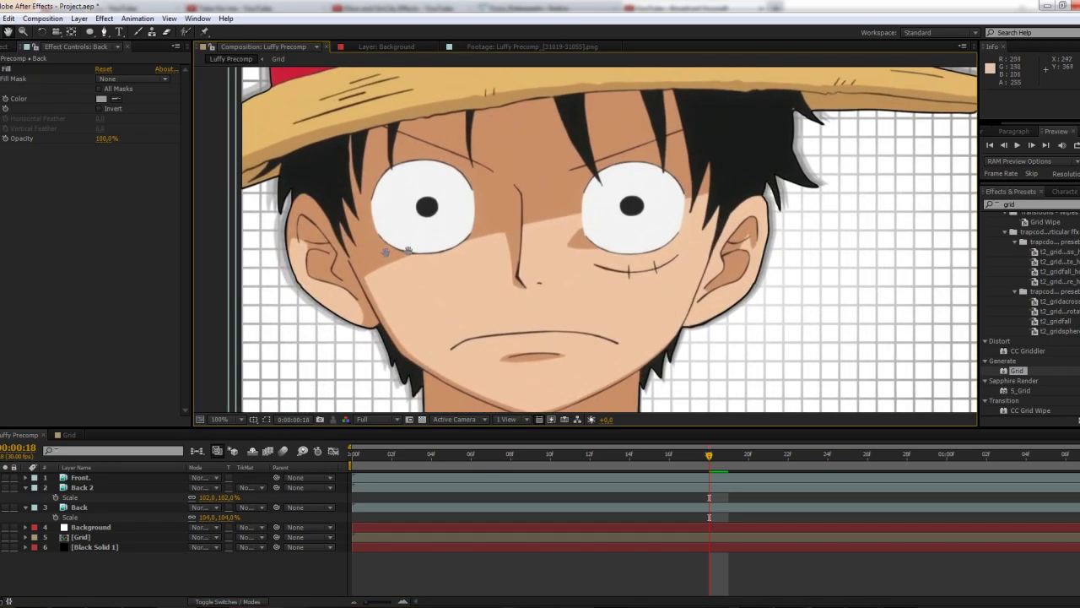
scroll(474, 258, down, 2)
drag(543, 232, 533, 236)
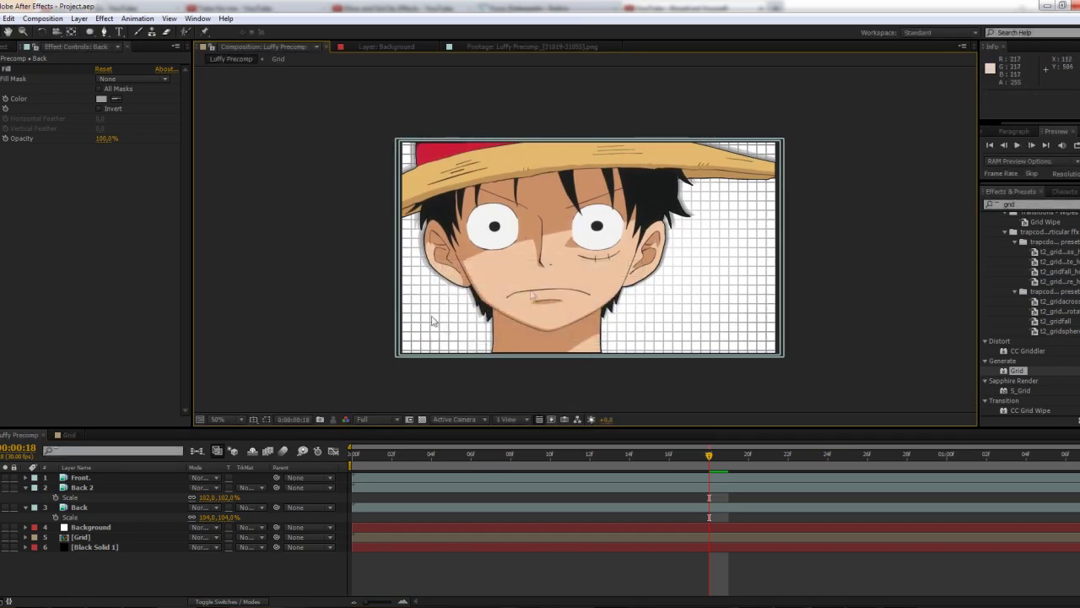
scroll(593, 243, up, 2)
scroll(593, 243, down, 2)
scroll(597, 237, up, 2)
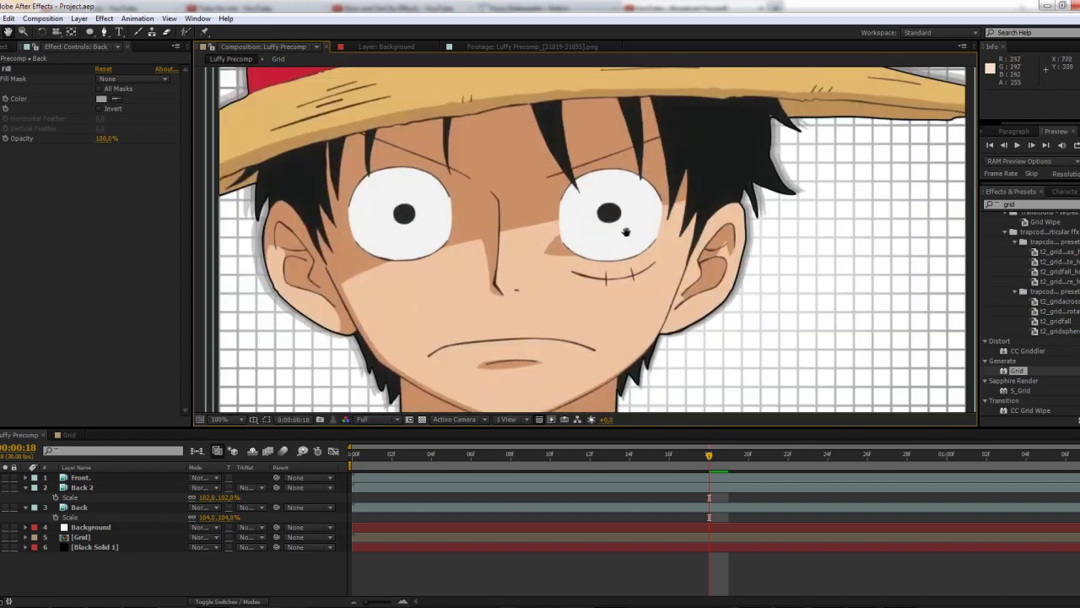
scroll(600, 232, down, 2)
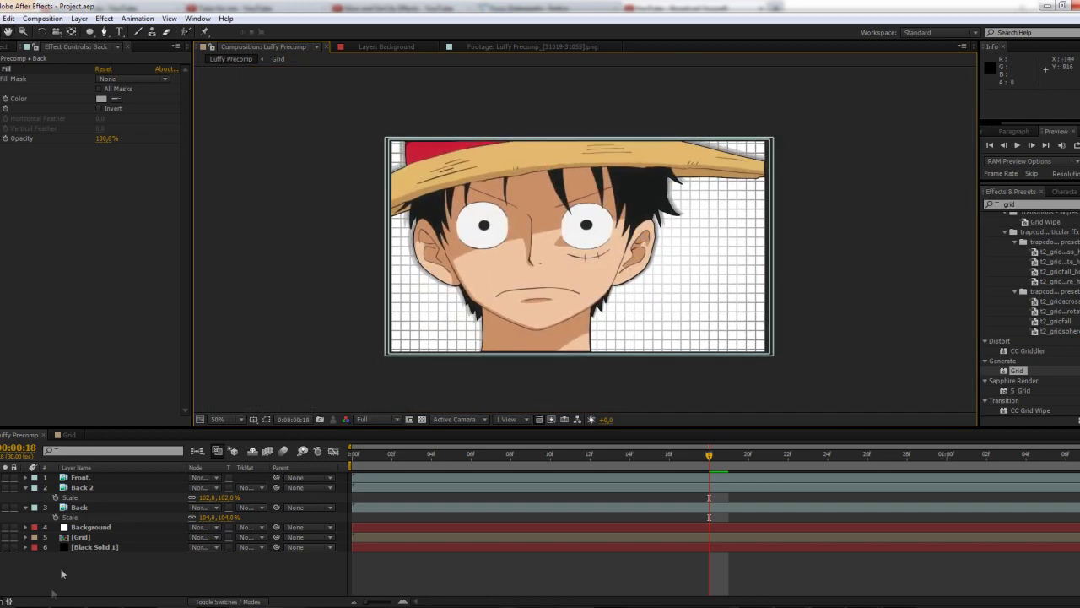
click(24, 506)
Copy the Stroke effect from the Front. layer and paste it onto Back.
click(24, 487)
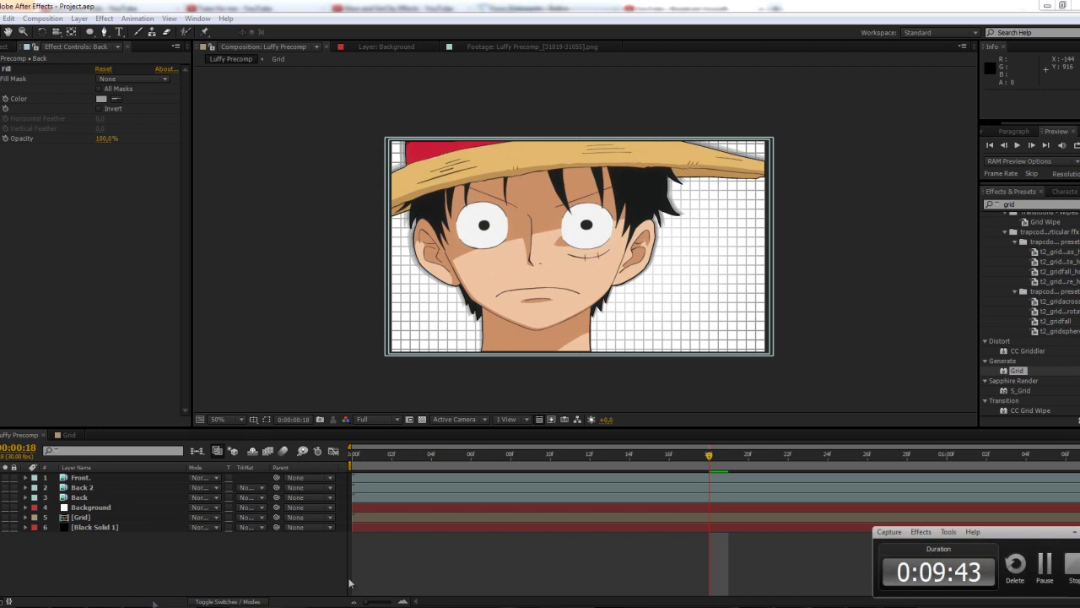
click(76, 498)
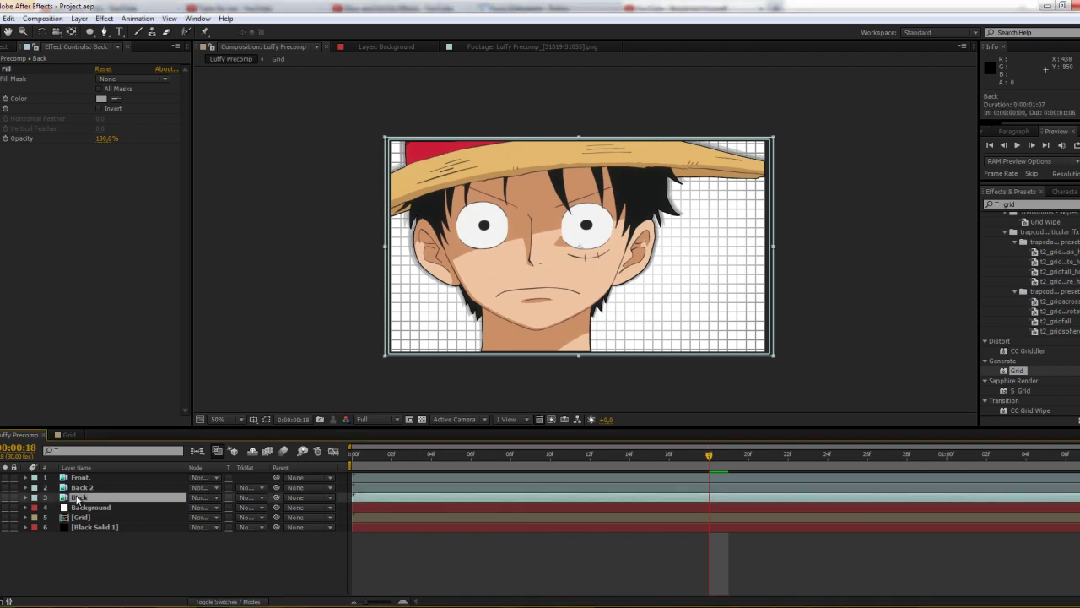
click(989, 248)
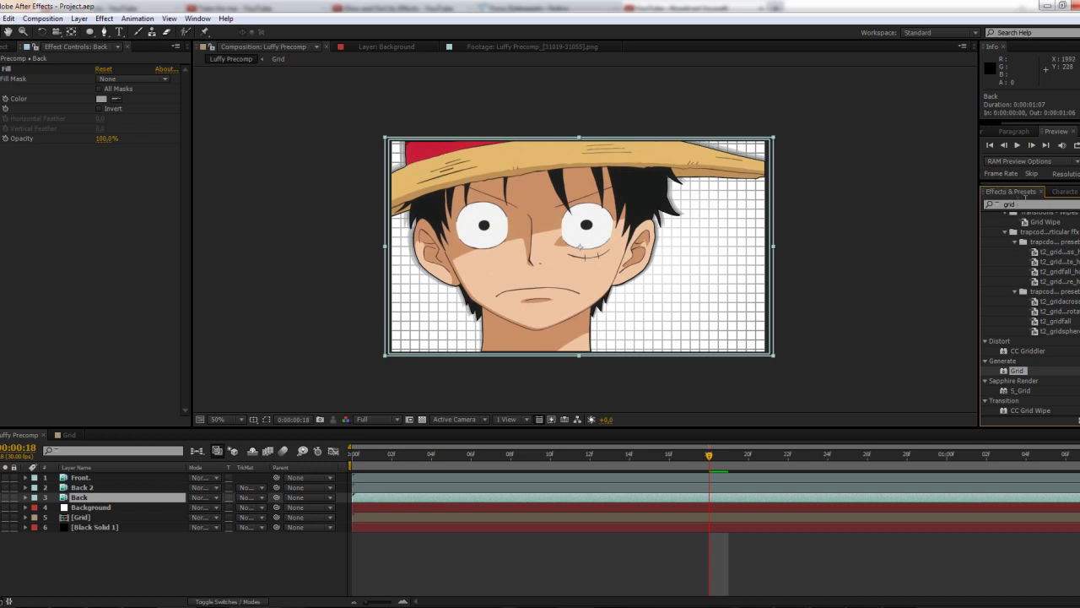
click(79, 477)
click(10, 68)
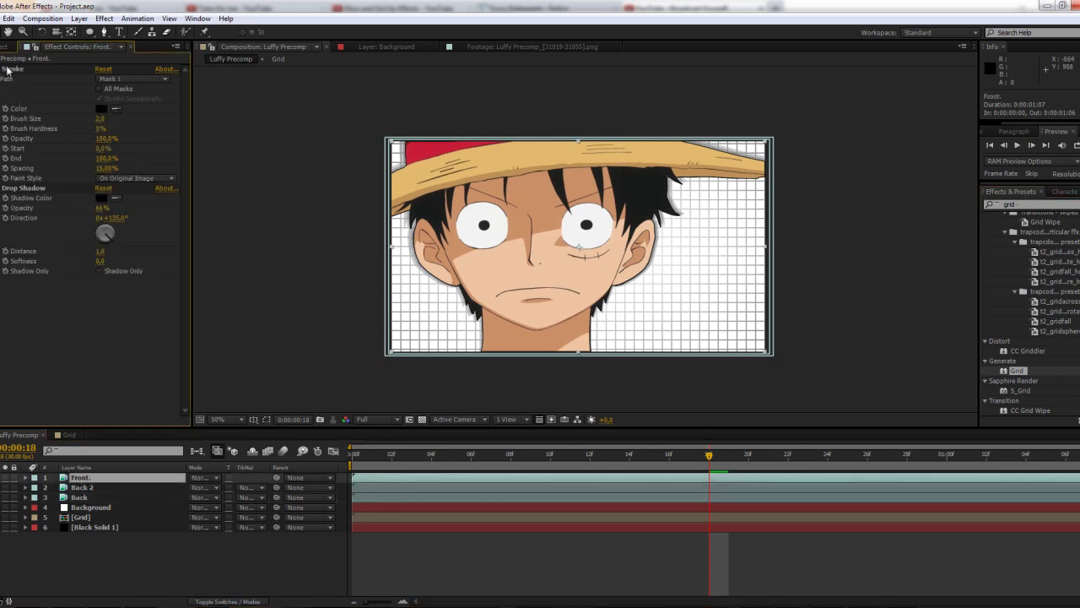
click(84, 498)
key(ctrl+v)
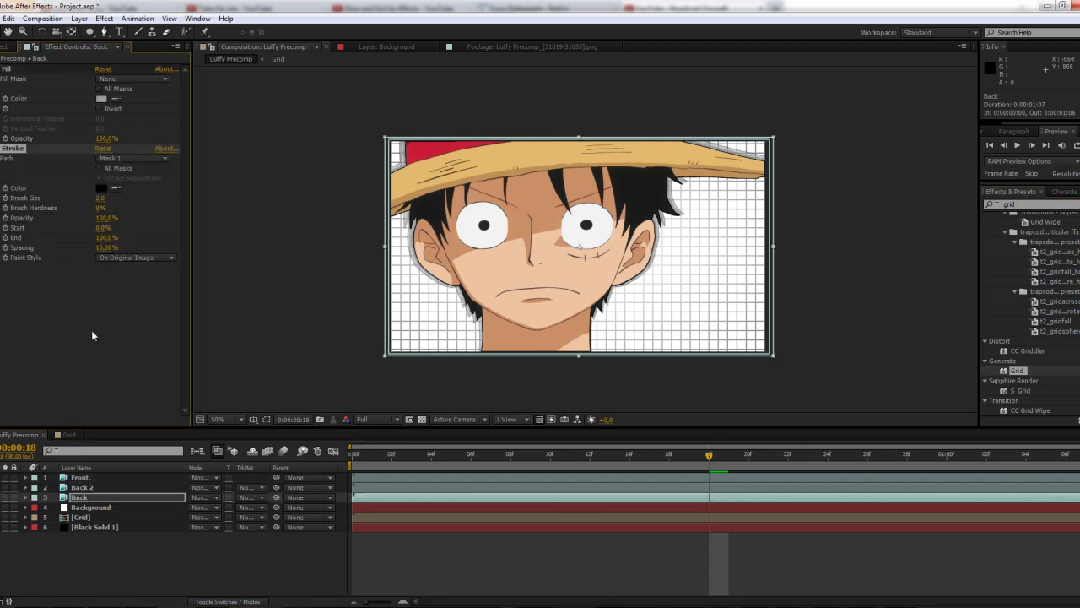
Lower the Back layer's Stroke opacity to 30%.
key(slash)
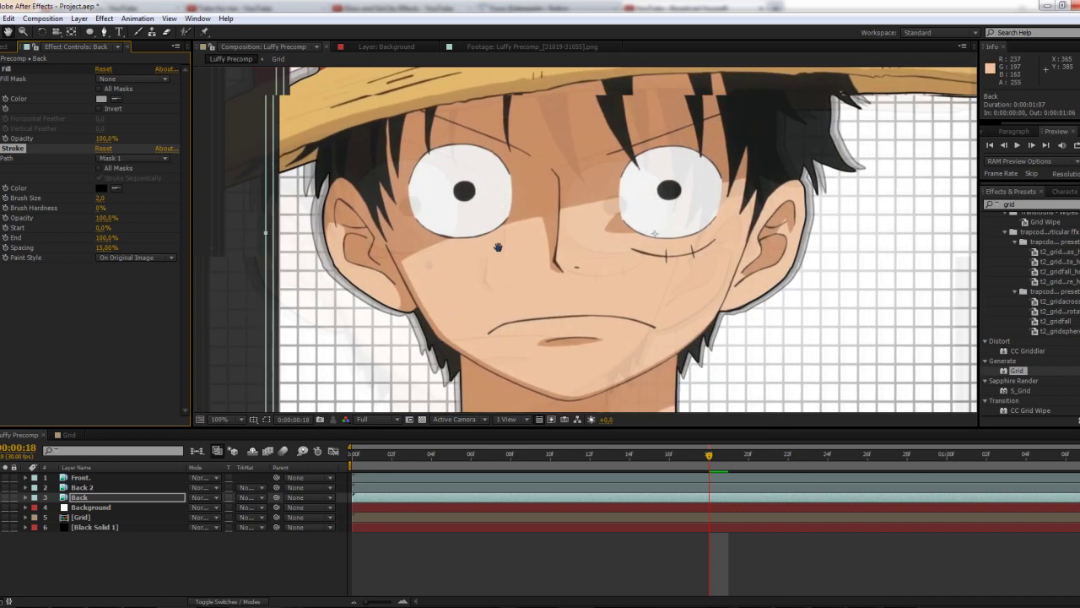
drag(101, 221, 63, 227)
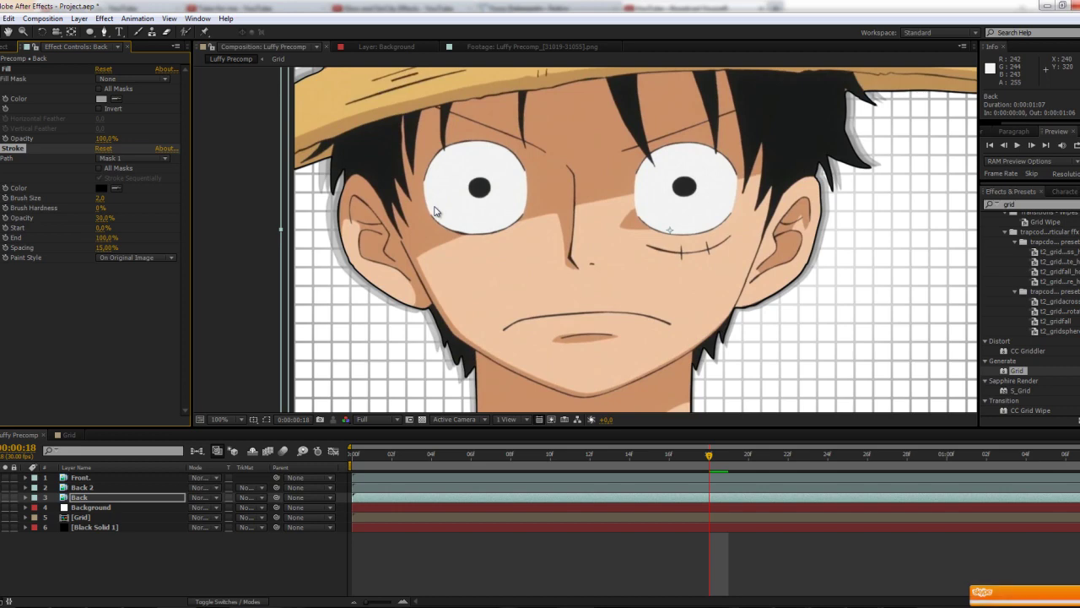
key(comma)
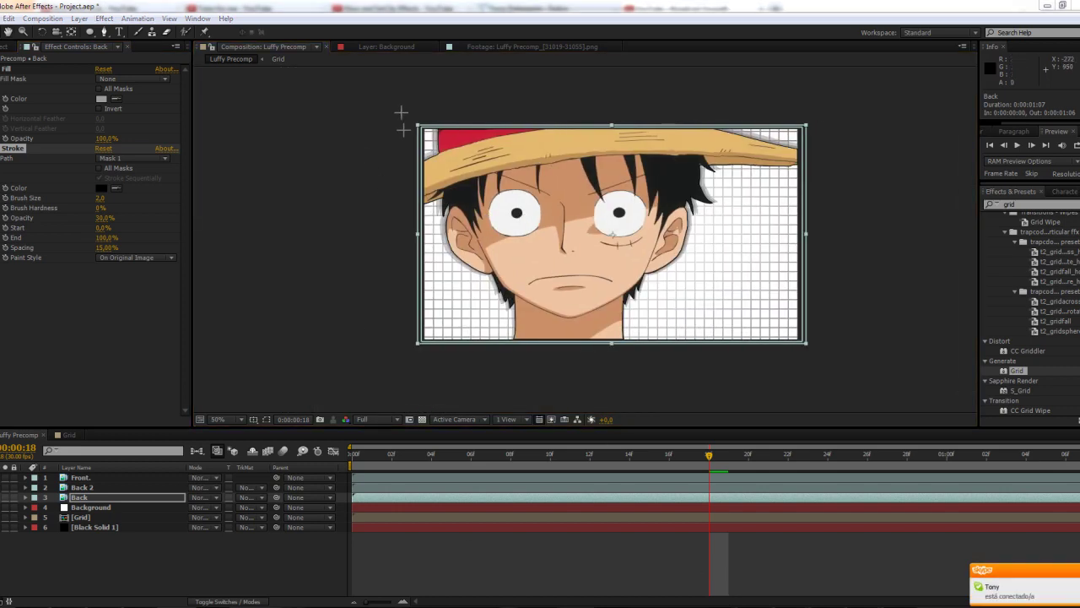
drag(401, 112, 887, 354)
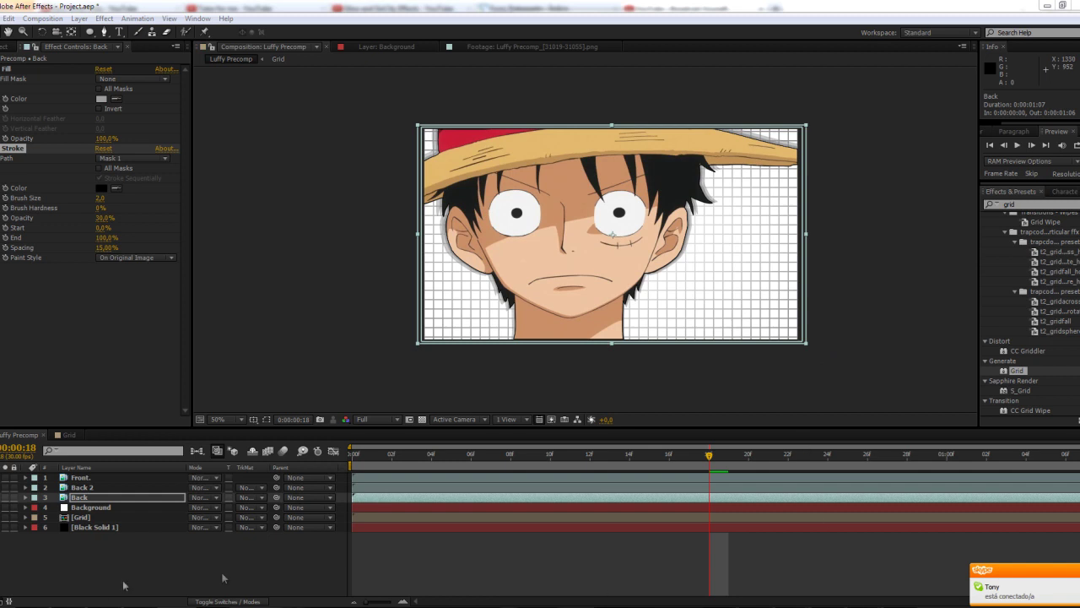